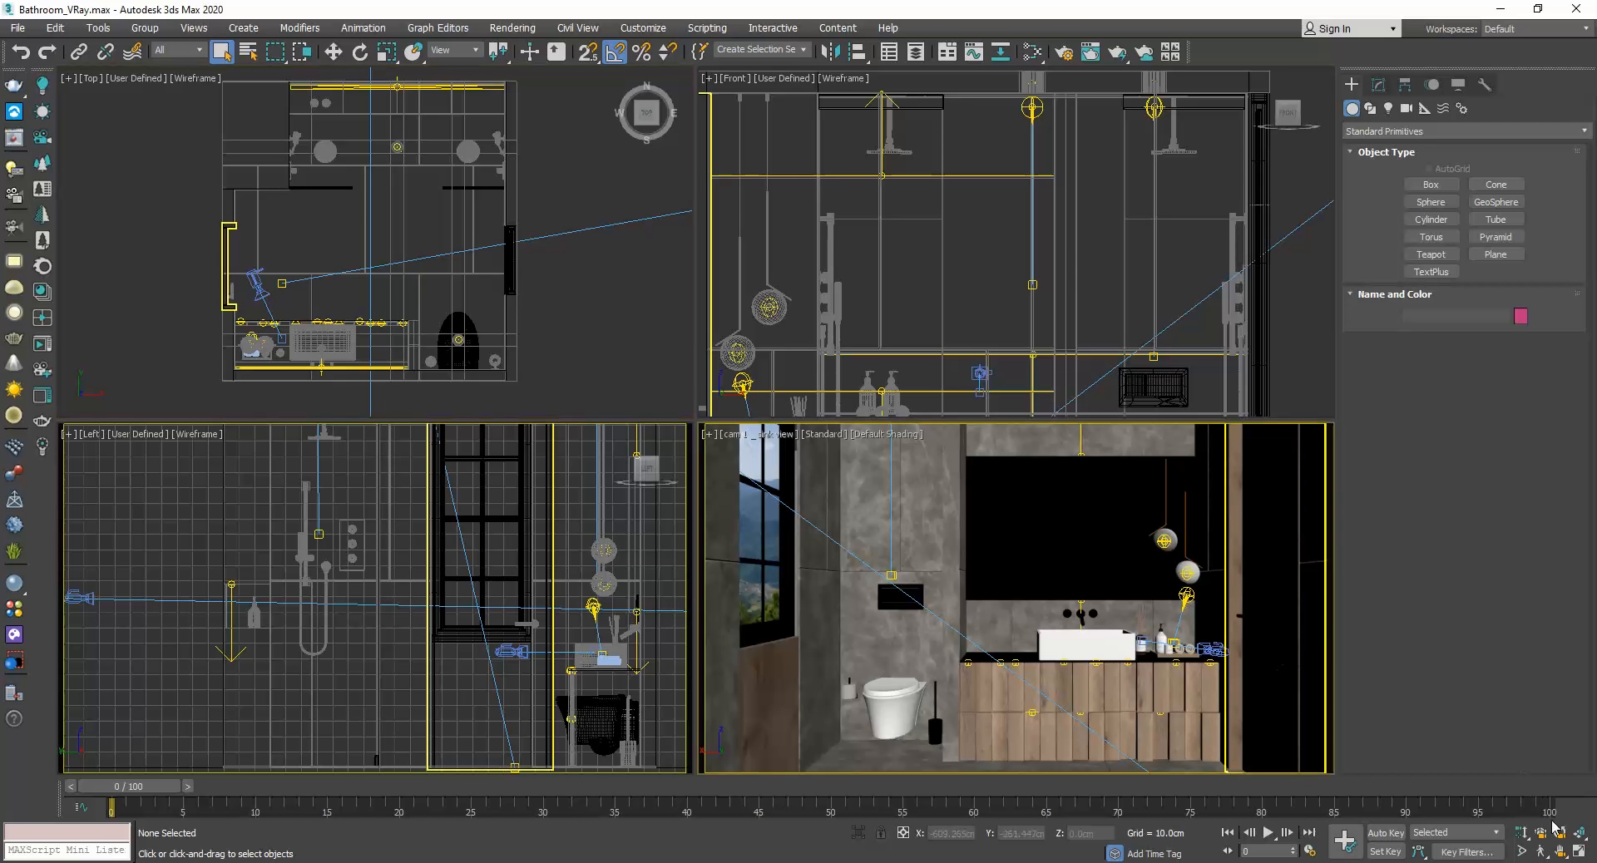
# Maximize the sink camera view, and find the bathroom scene's download form on the Free scenes page in the web browser.
pyautogui.click(1579, 851)
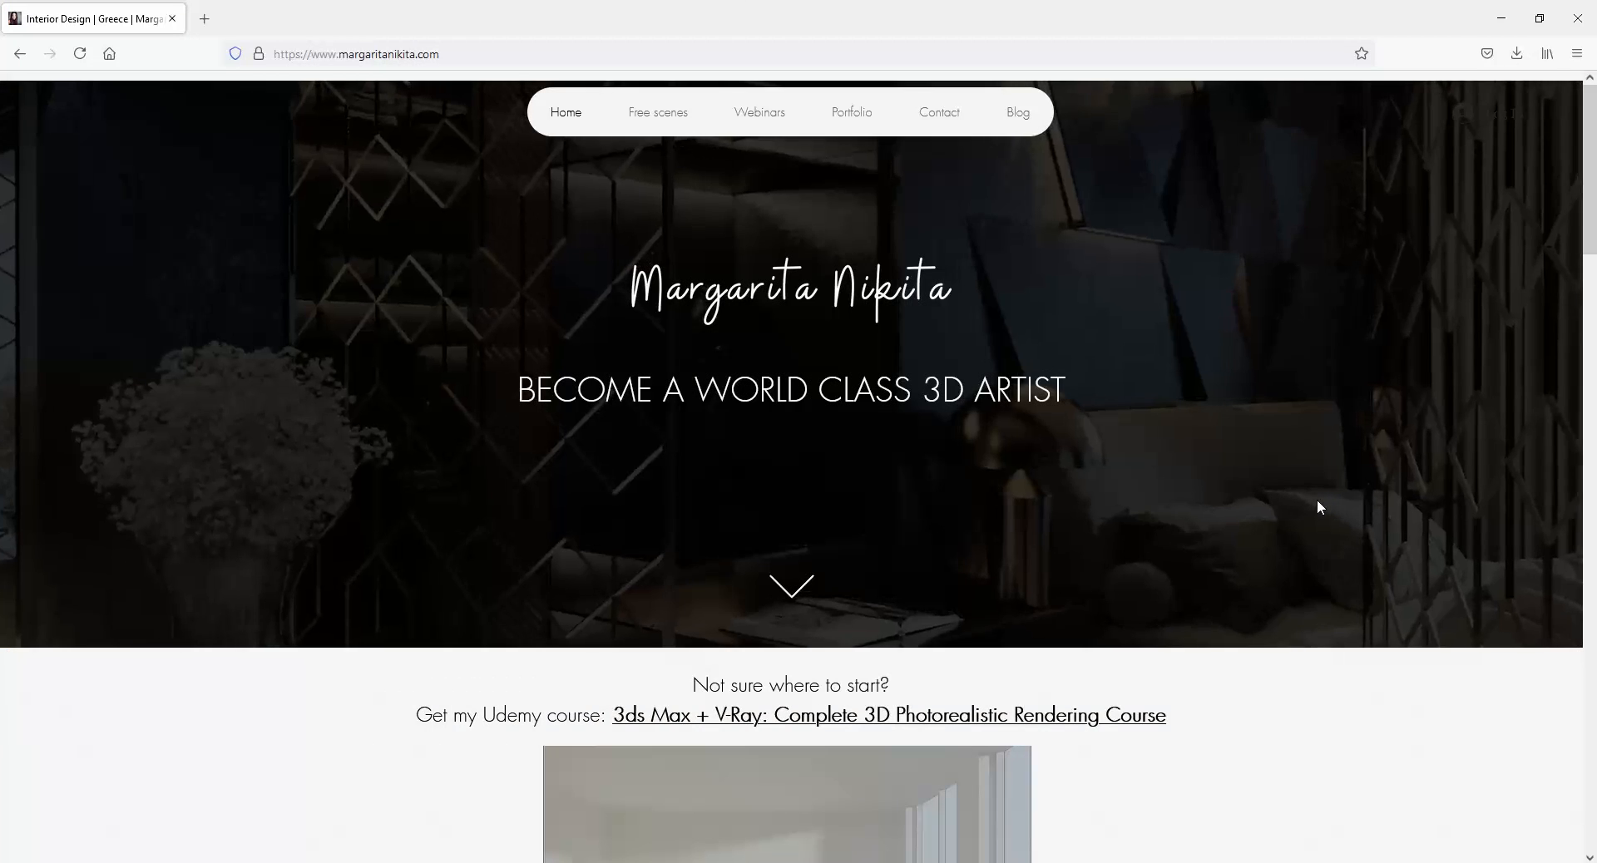
pyautogui.click(658, 114)
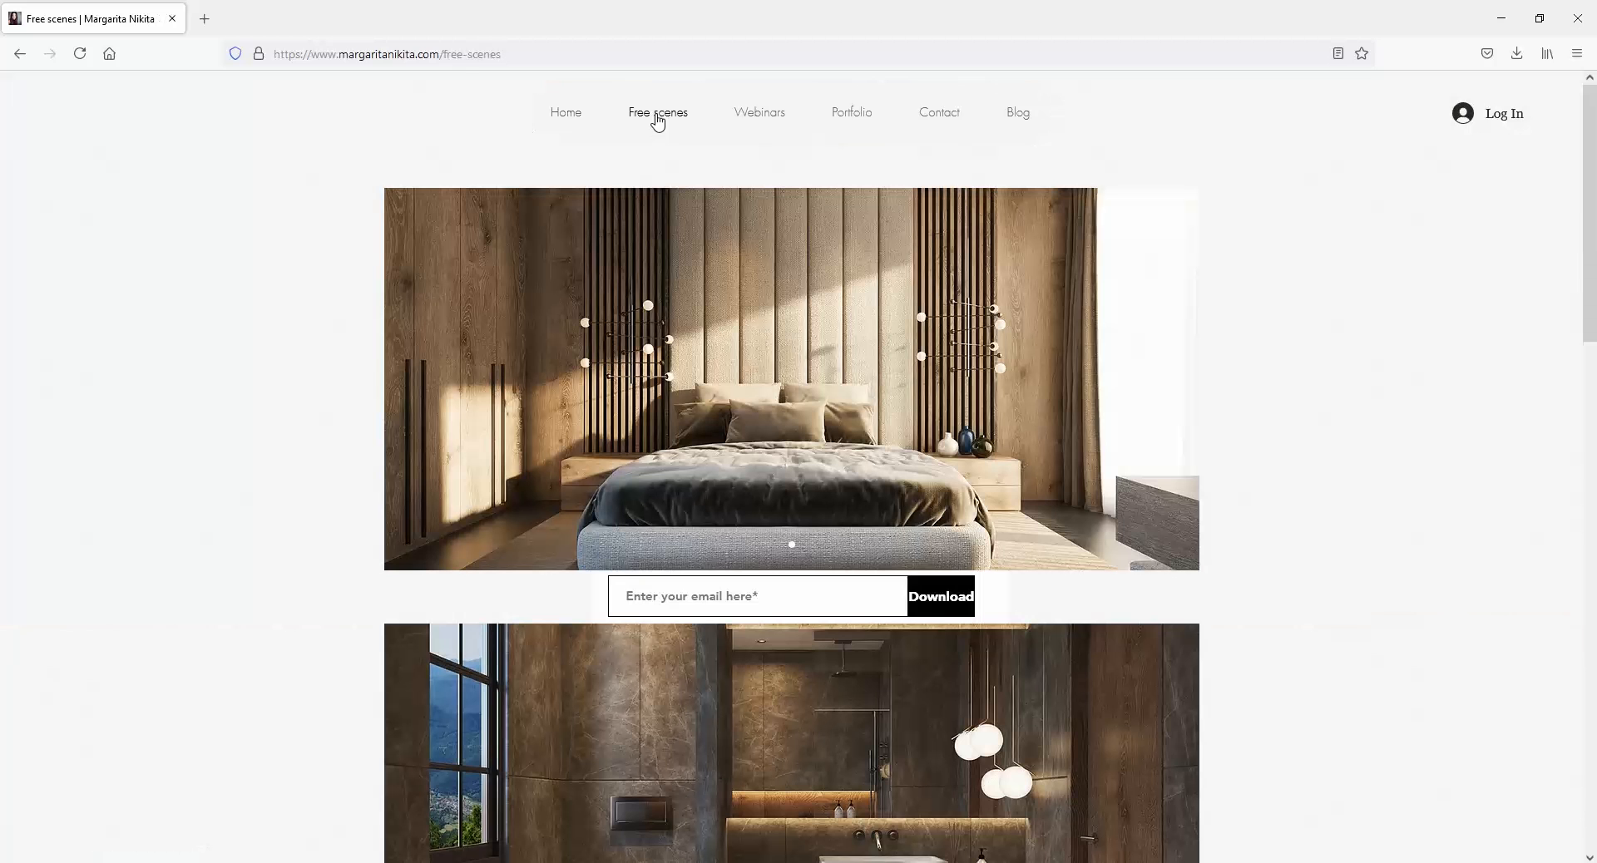
pyautogui.scroll(-4, 1355, 381)
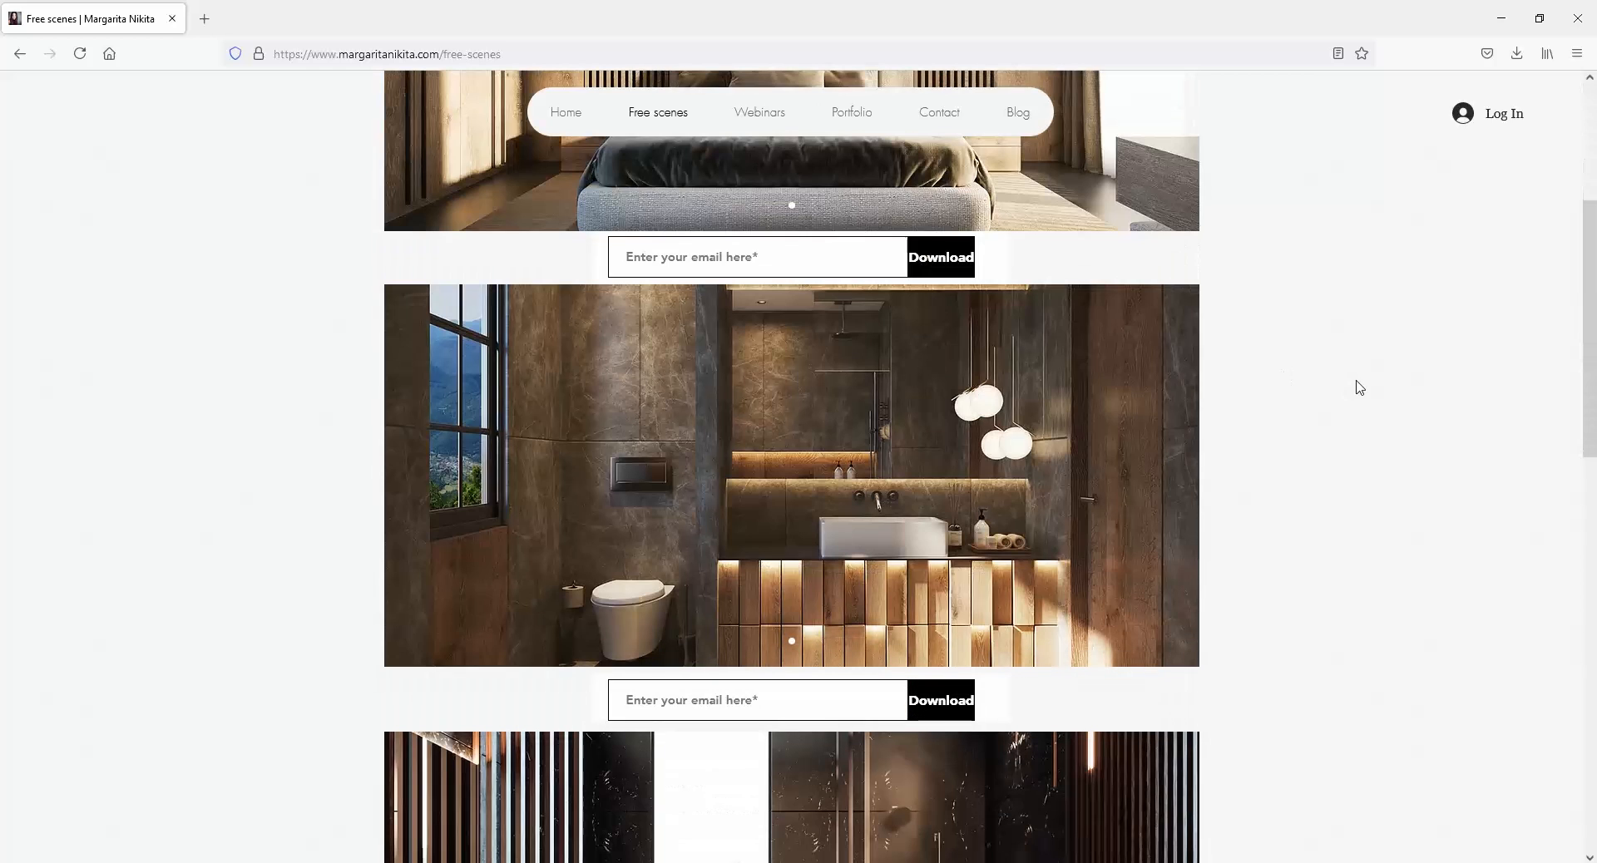
pyautogui.click(700, 703)
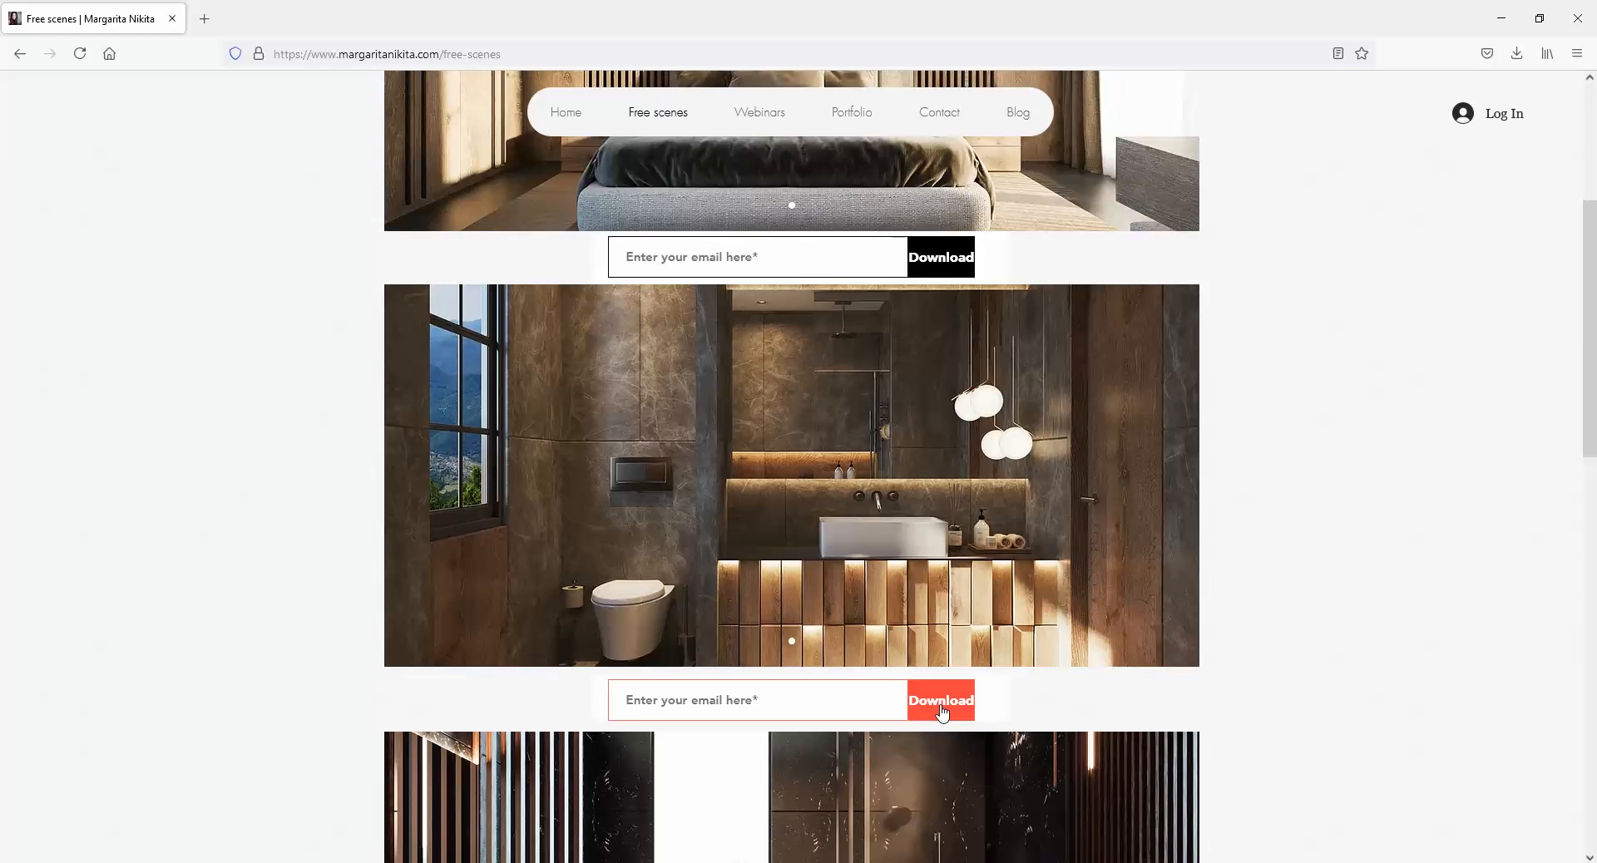
pyautogui.click(1501, 18)
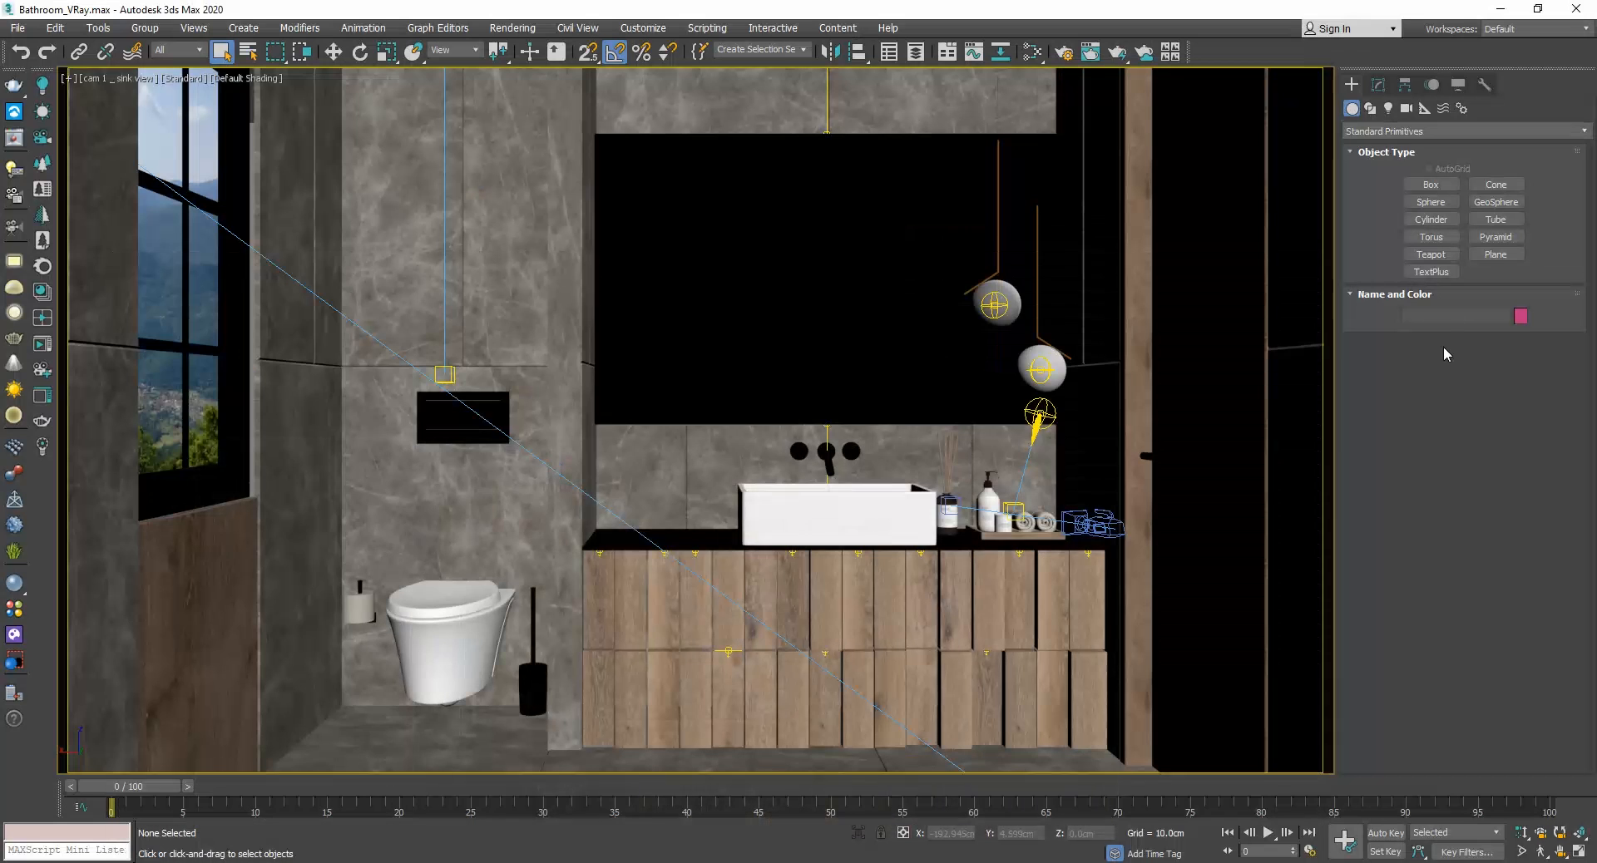
# Review the V-Ray image sampler and global illumination settings, and render the sink camera view with V-Ray.
pyautogui.click(1062, 53)
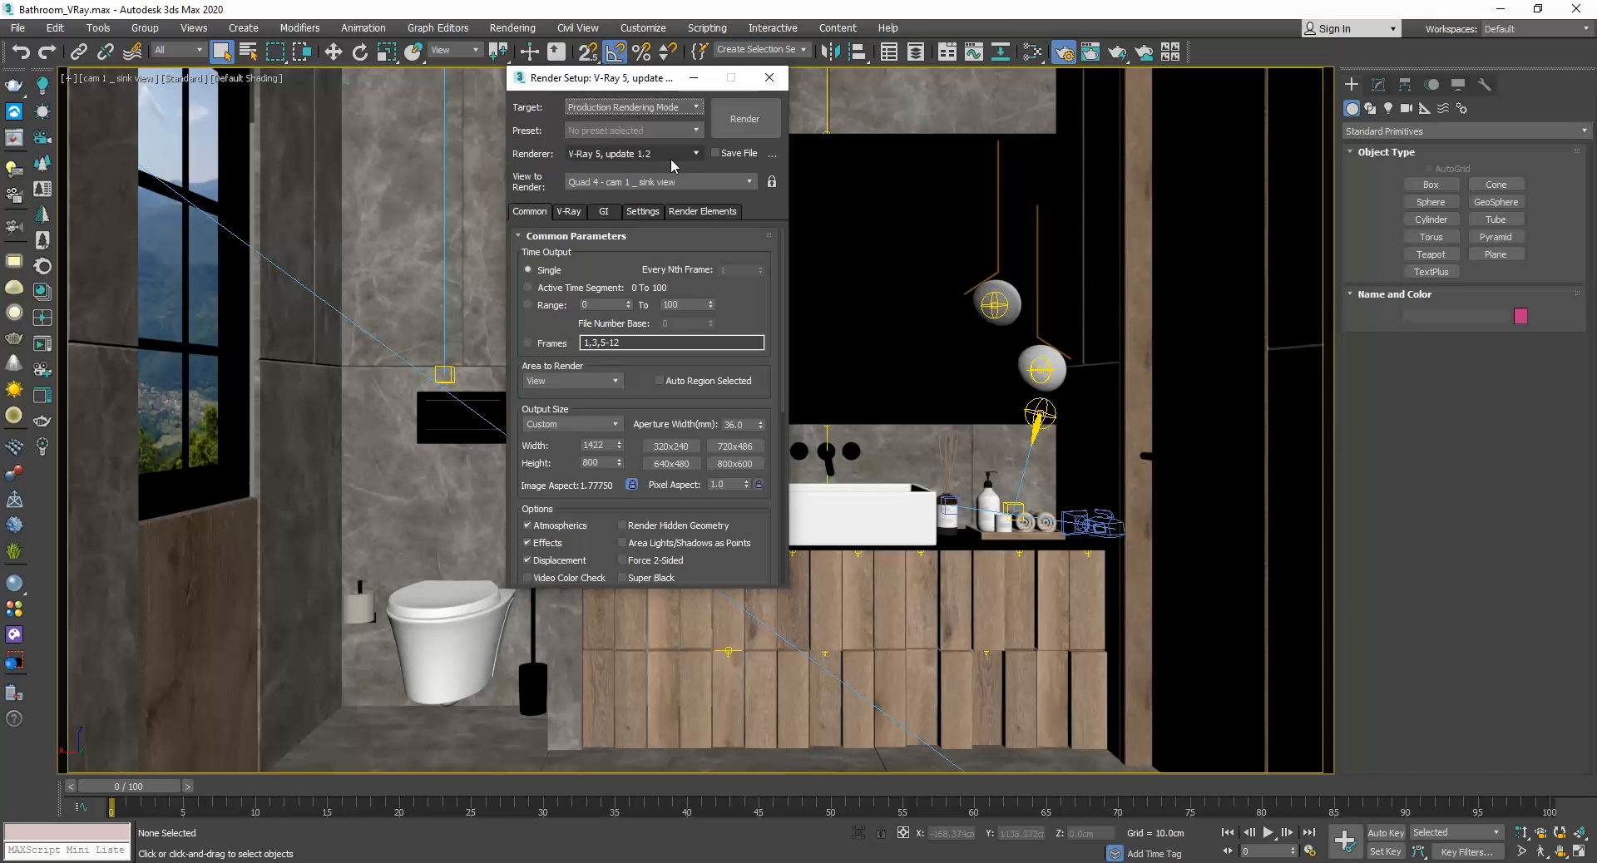
pyautogui.click(570, 213)
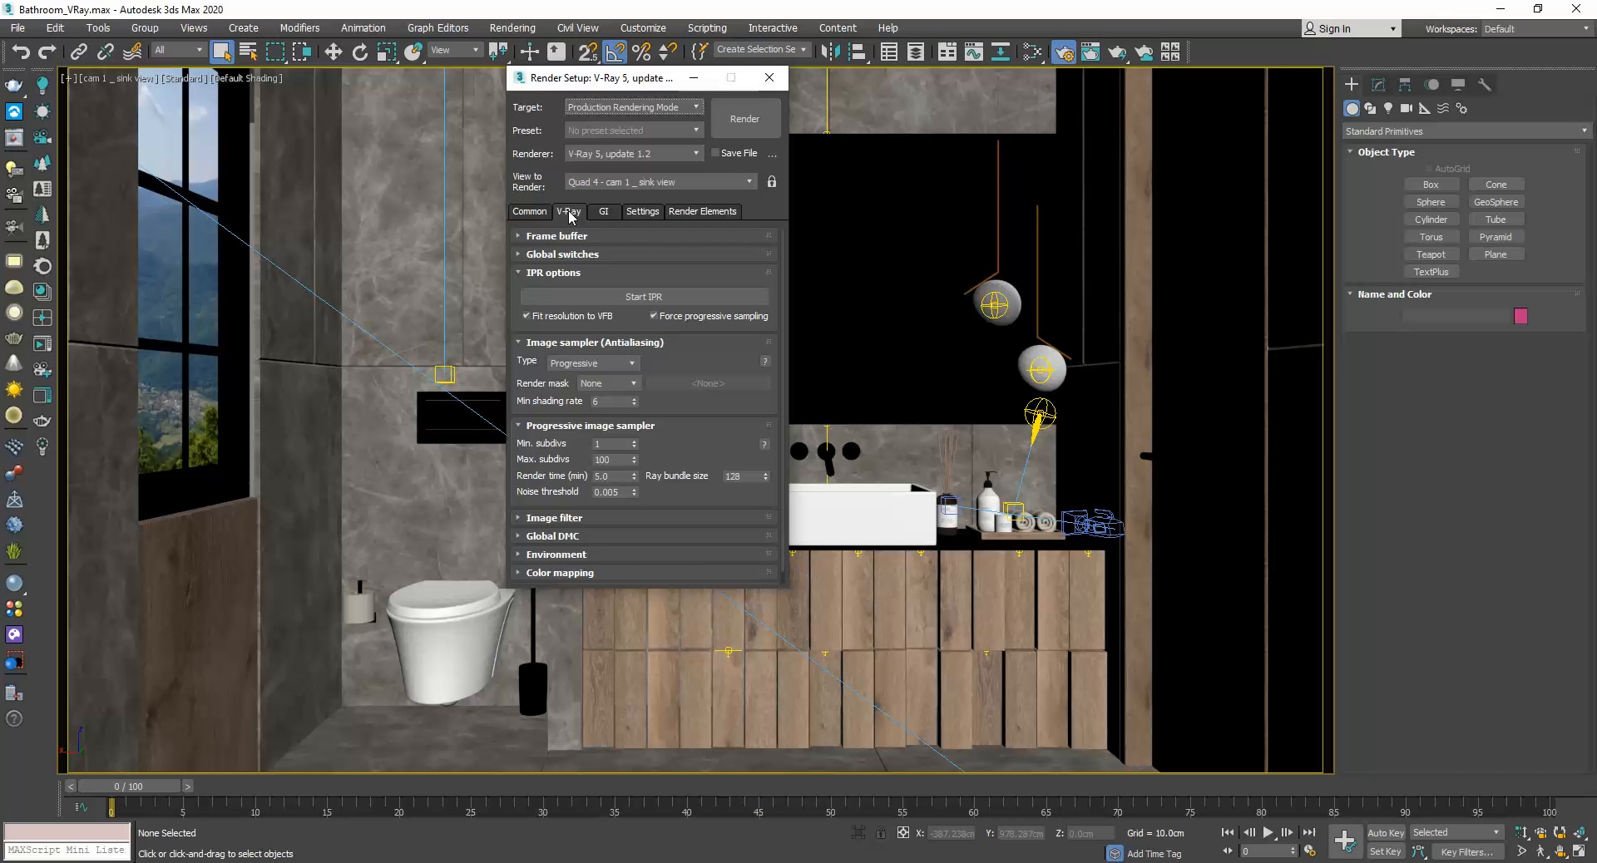
pyautogui.moveTo(570, 368)
pyautogui.click(605, 213)
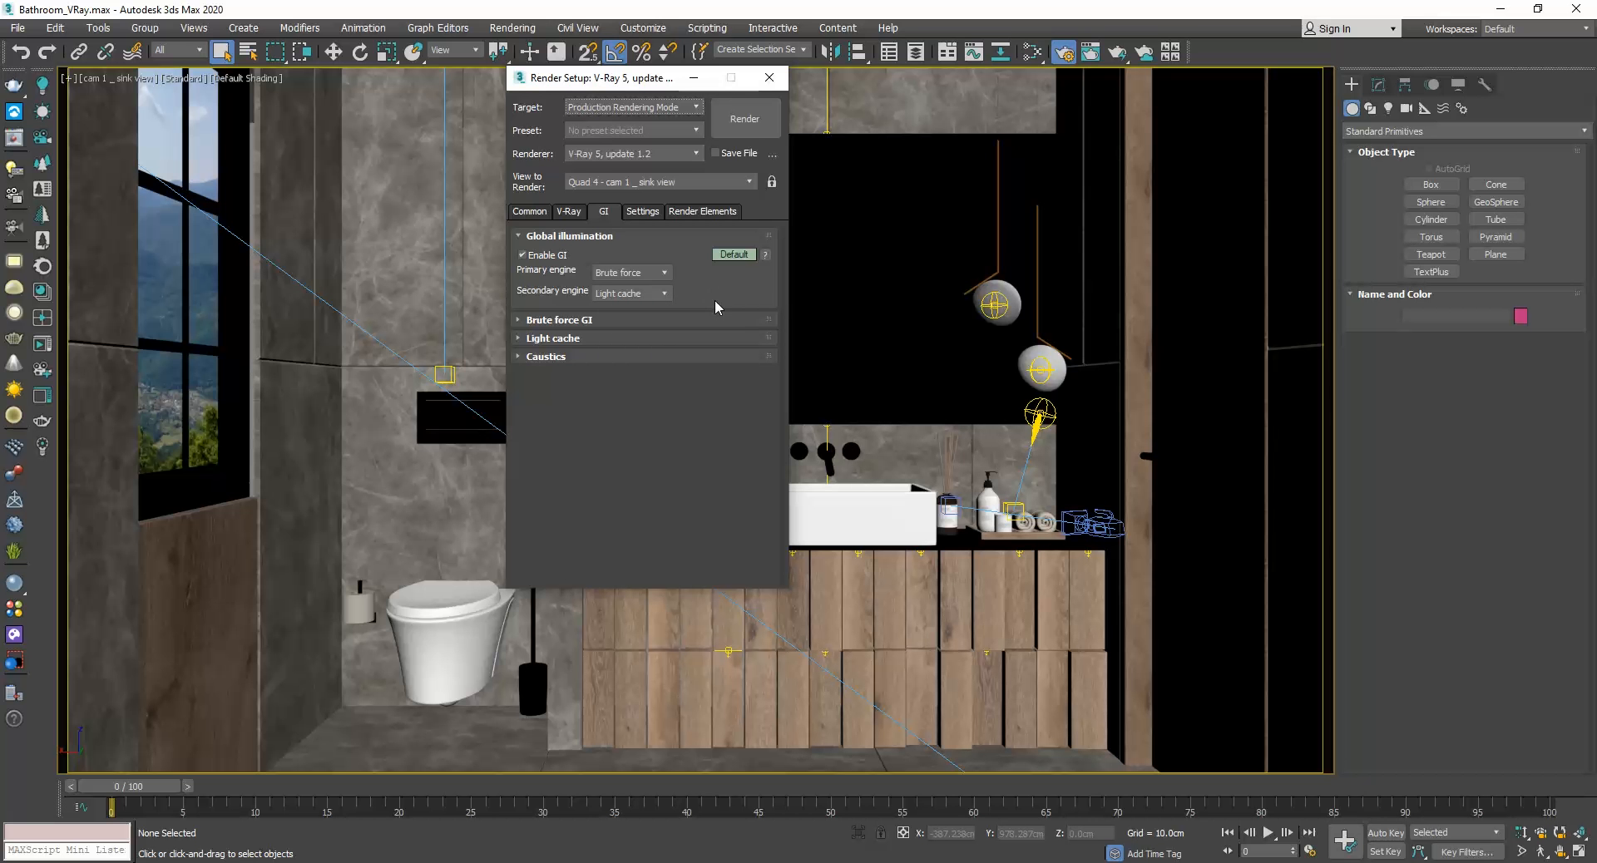
pyautogui.click(744, 119)
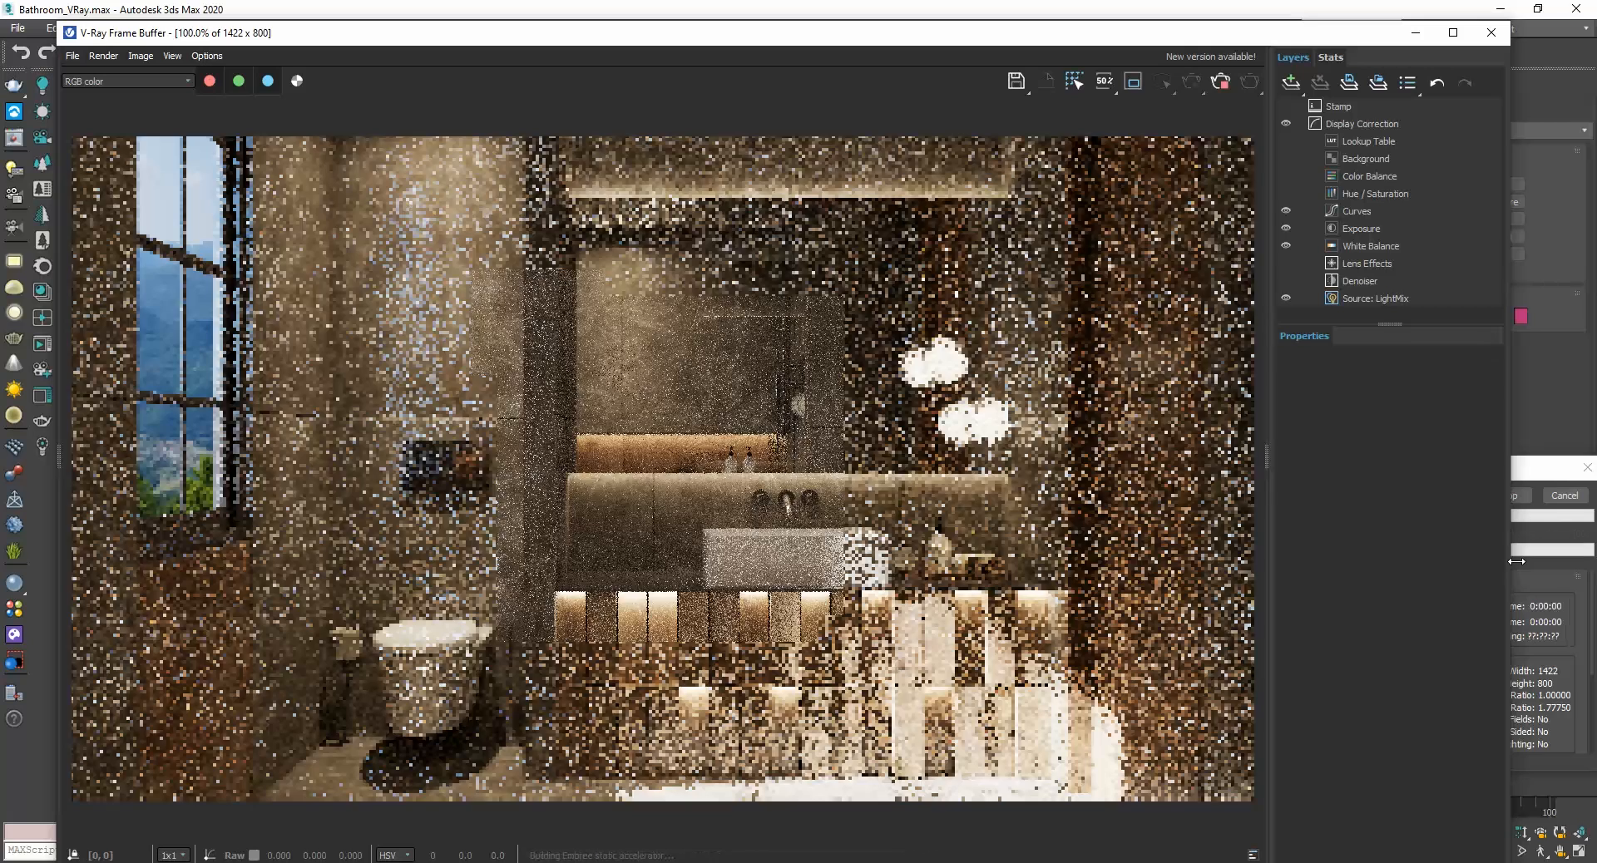
# Compare the finished V-Ray render with the Denoiser layer switched off and back on in the frame buffer.
pyautogui.click(1361, 228)
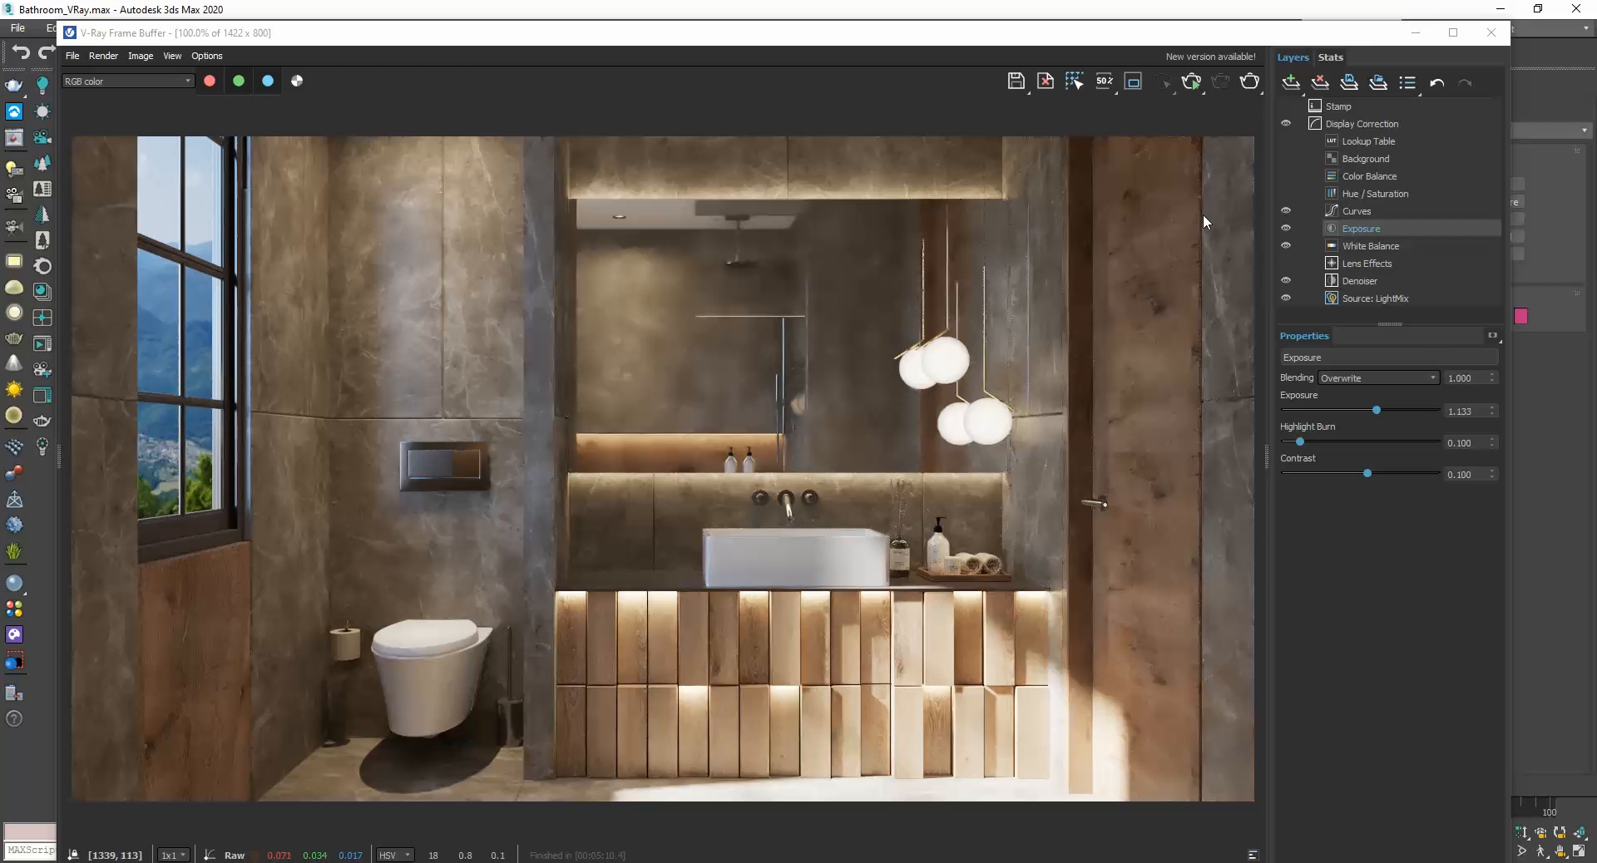
pyautogui.click(1364, 282)
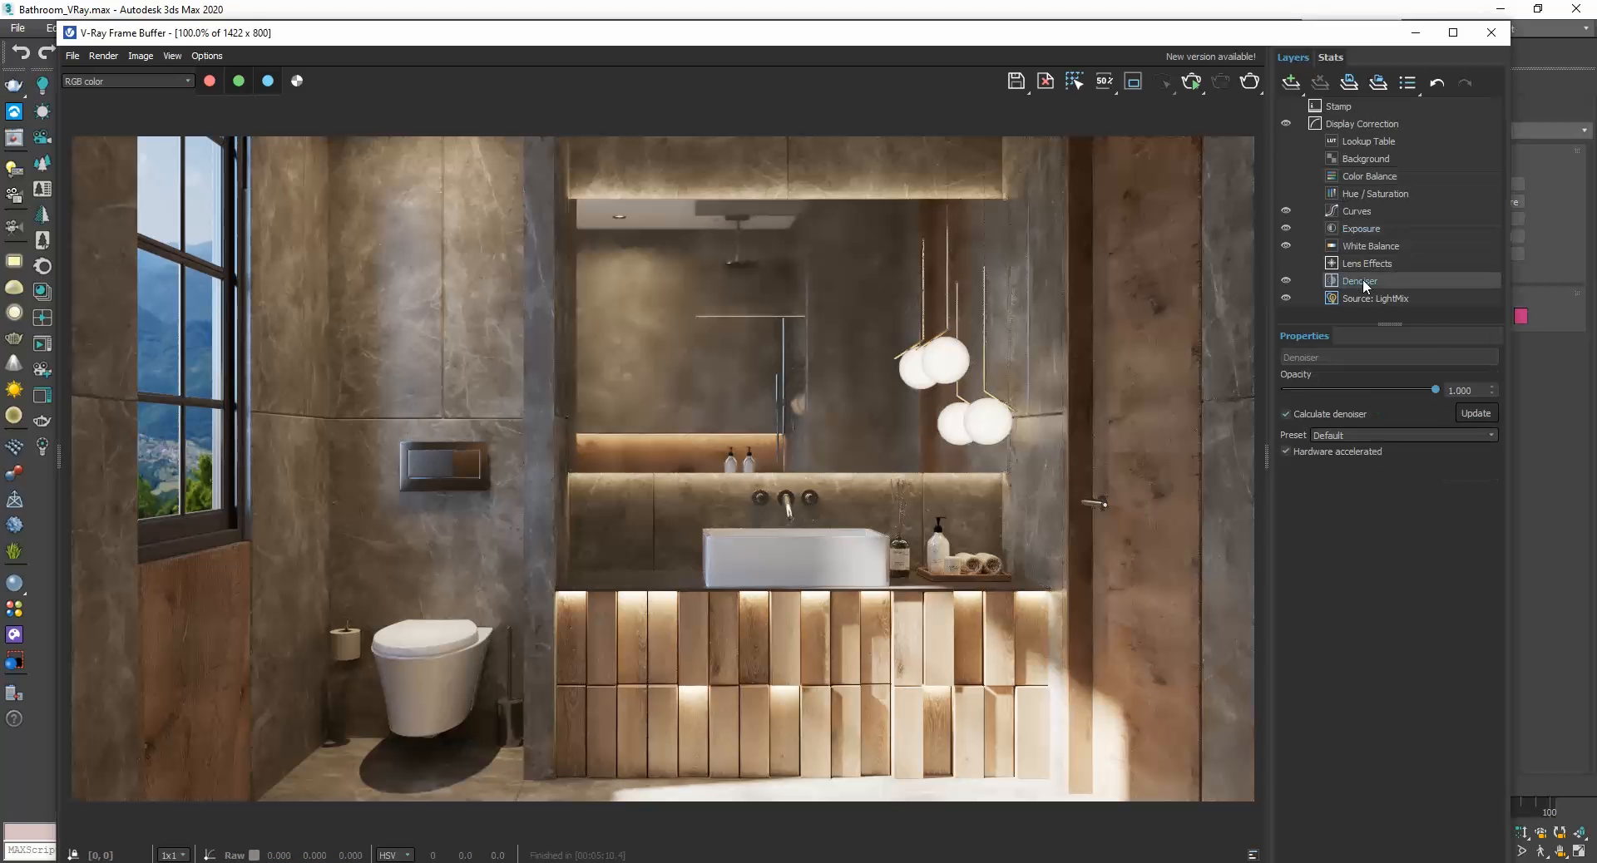
pyautogui.click(1286, 280)
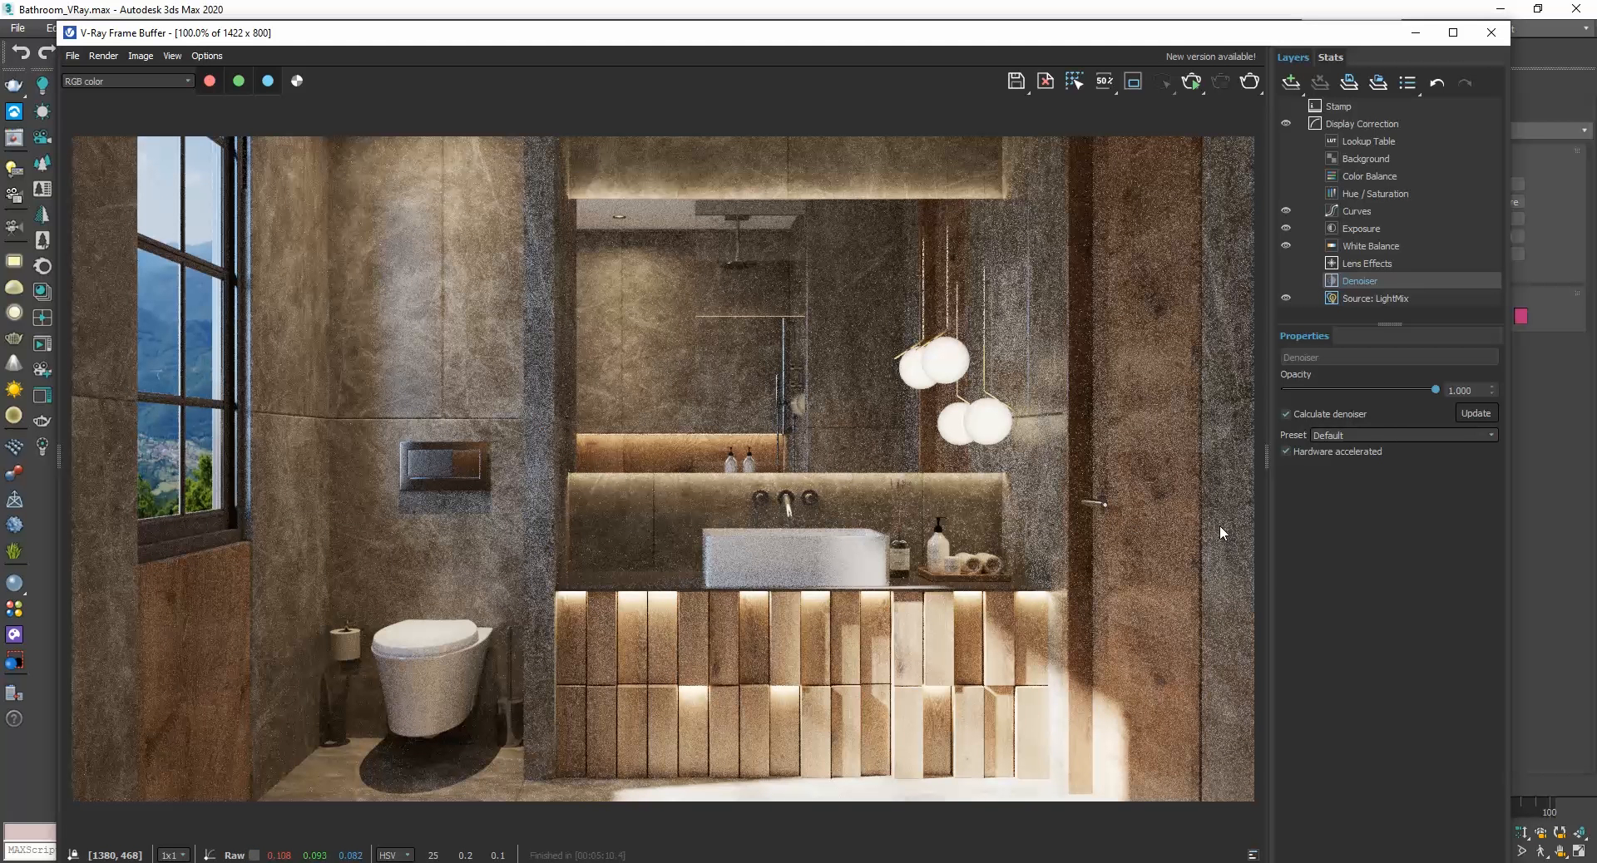
pyautogui.click(1286, 282)
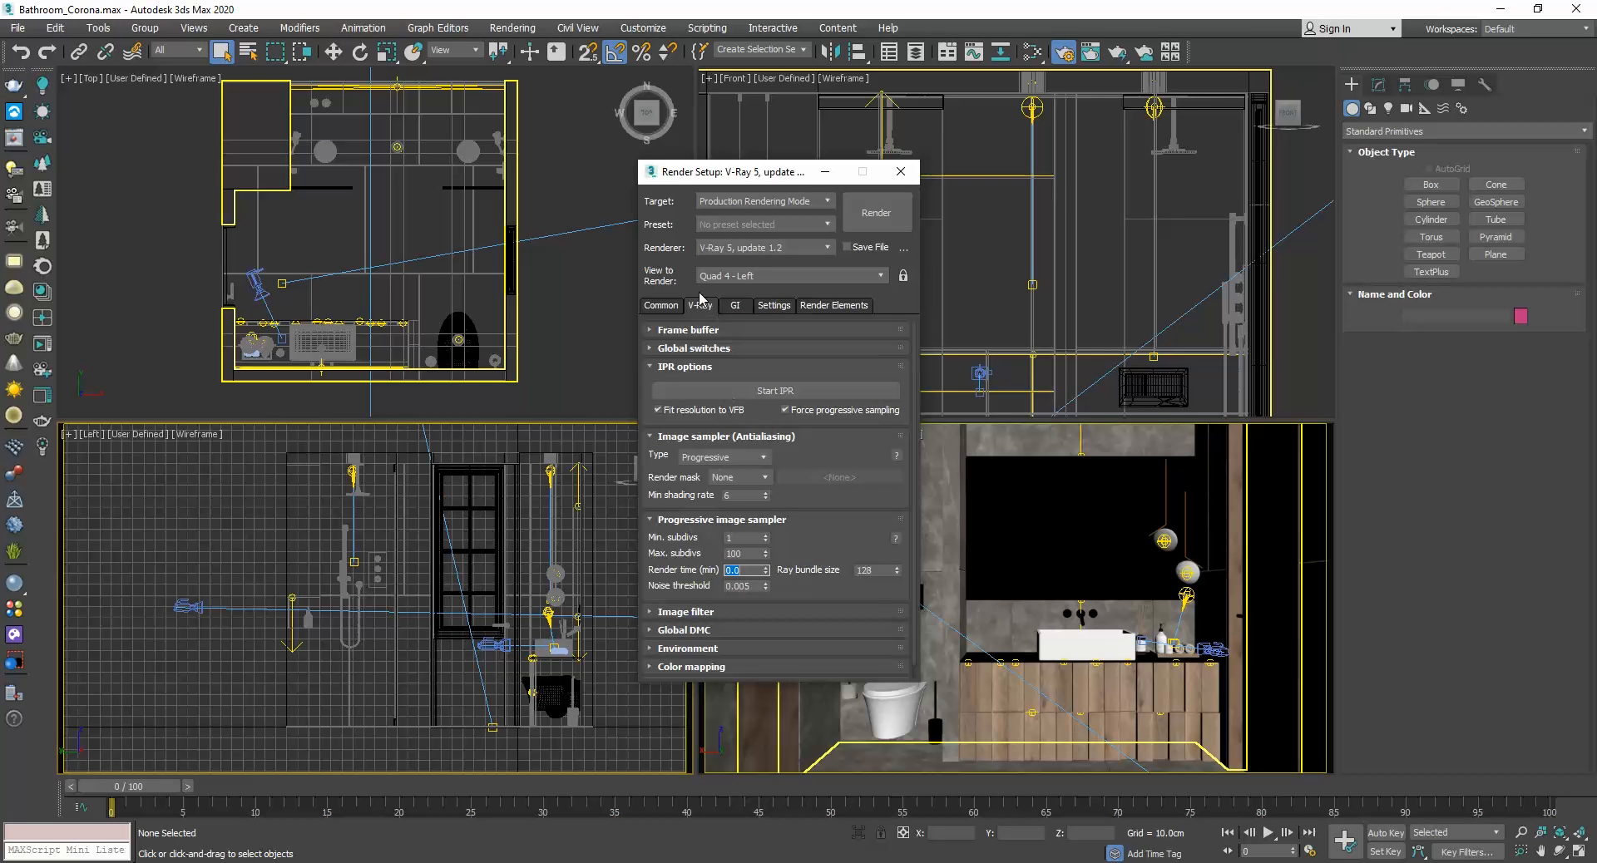
# Switch the Bathroom_Corona scene's renderer to CoronaRenderer and set the progressive rendering time limit to 5 minutes.
pyautogui.click(790, 247)
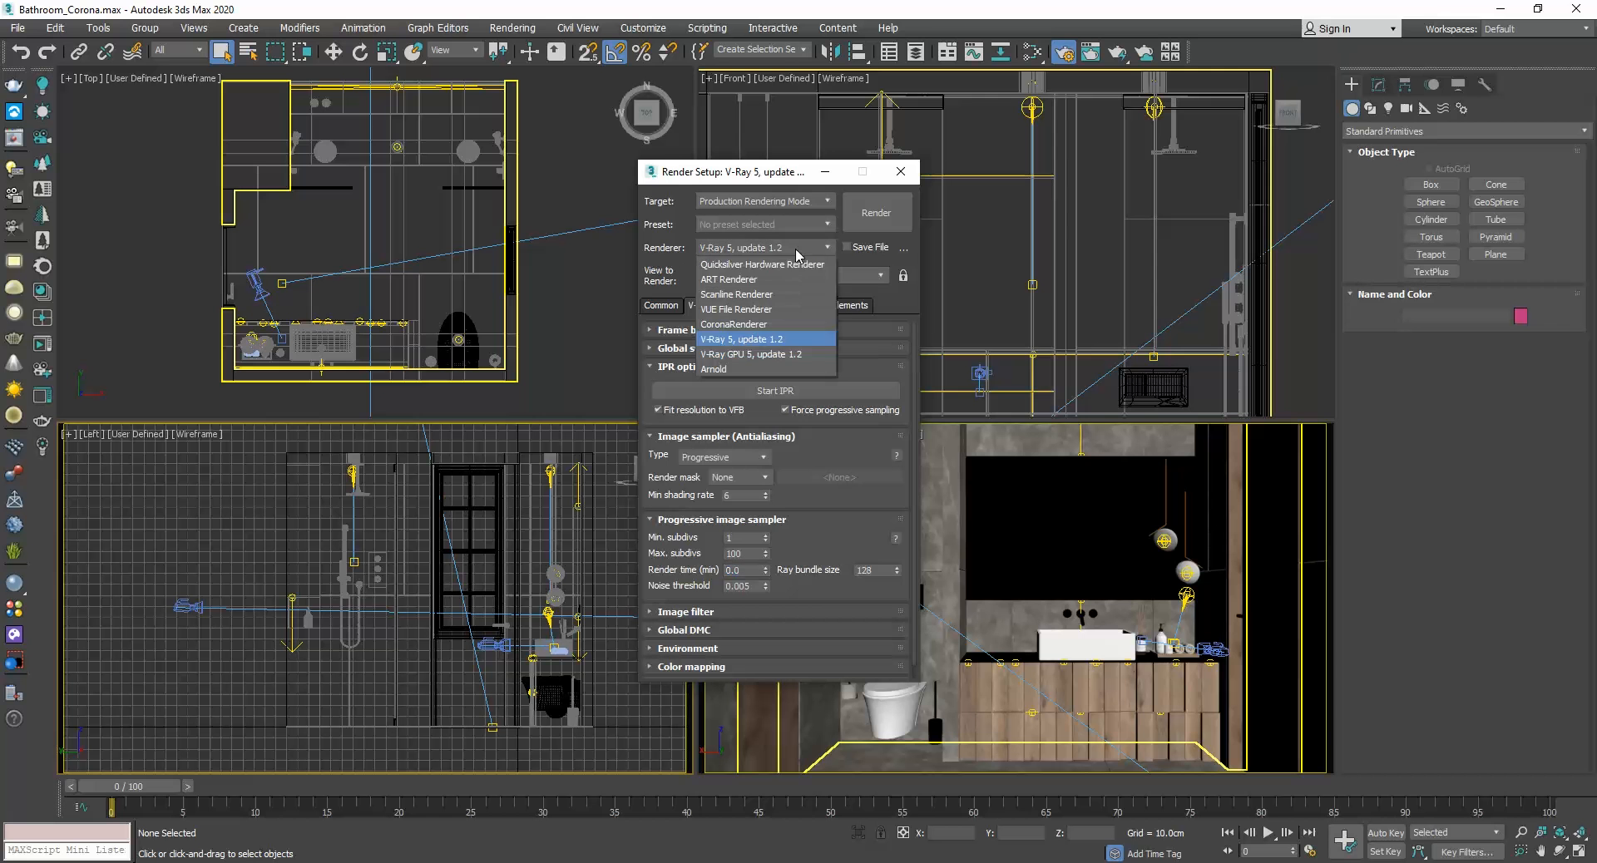
pyautogui.click(728, 324)
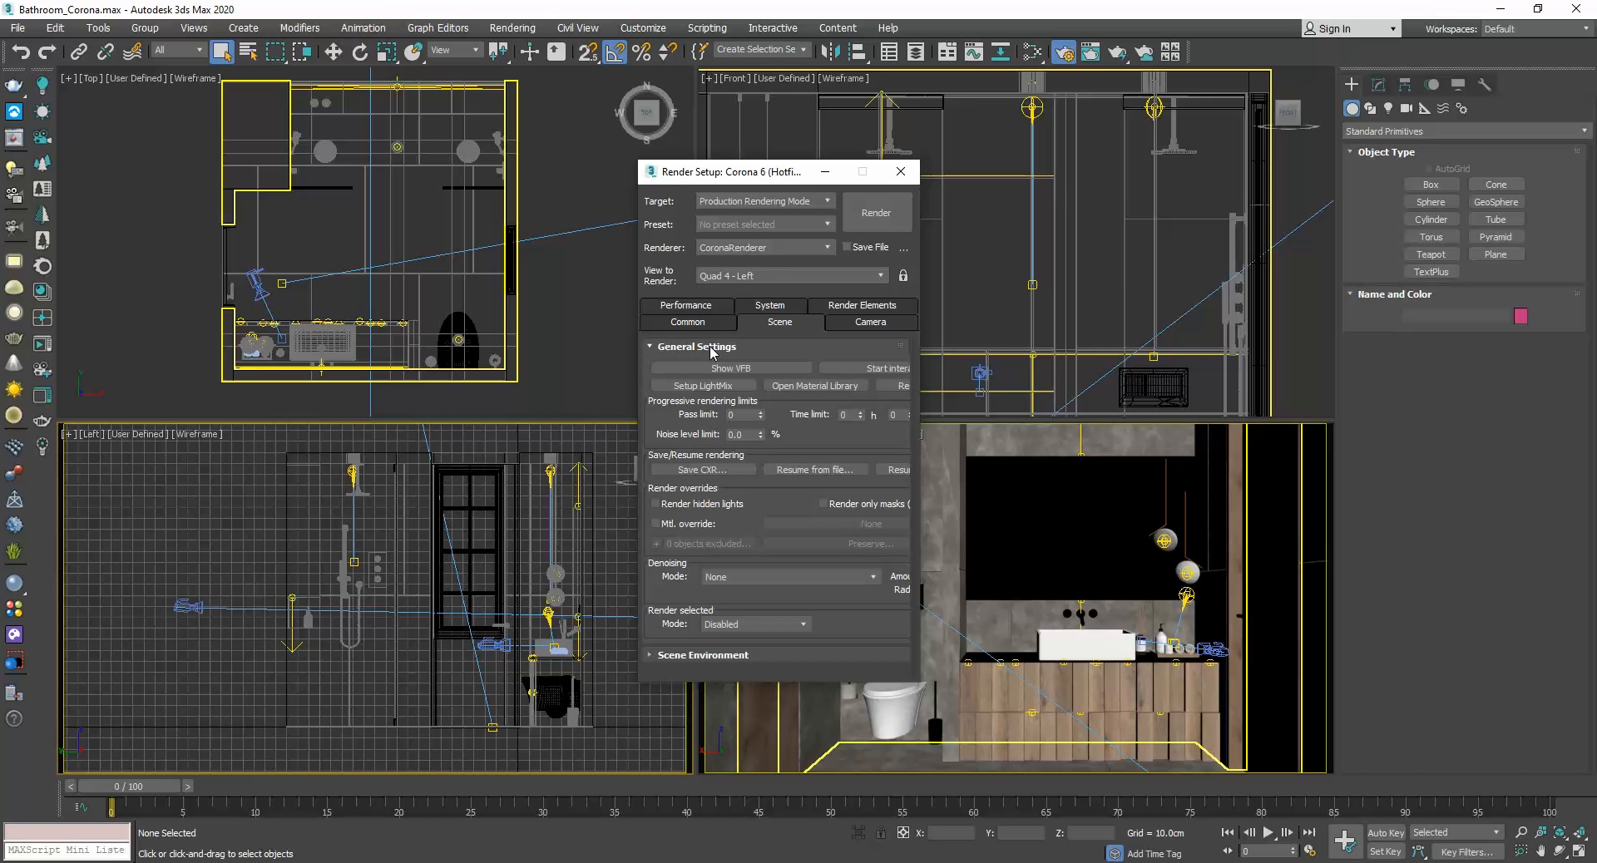
pyautogui.moveTo(920, 682); pyautogui.dragTo(1018, 683)
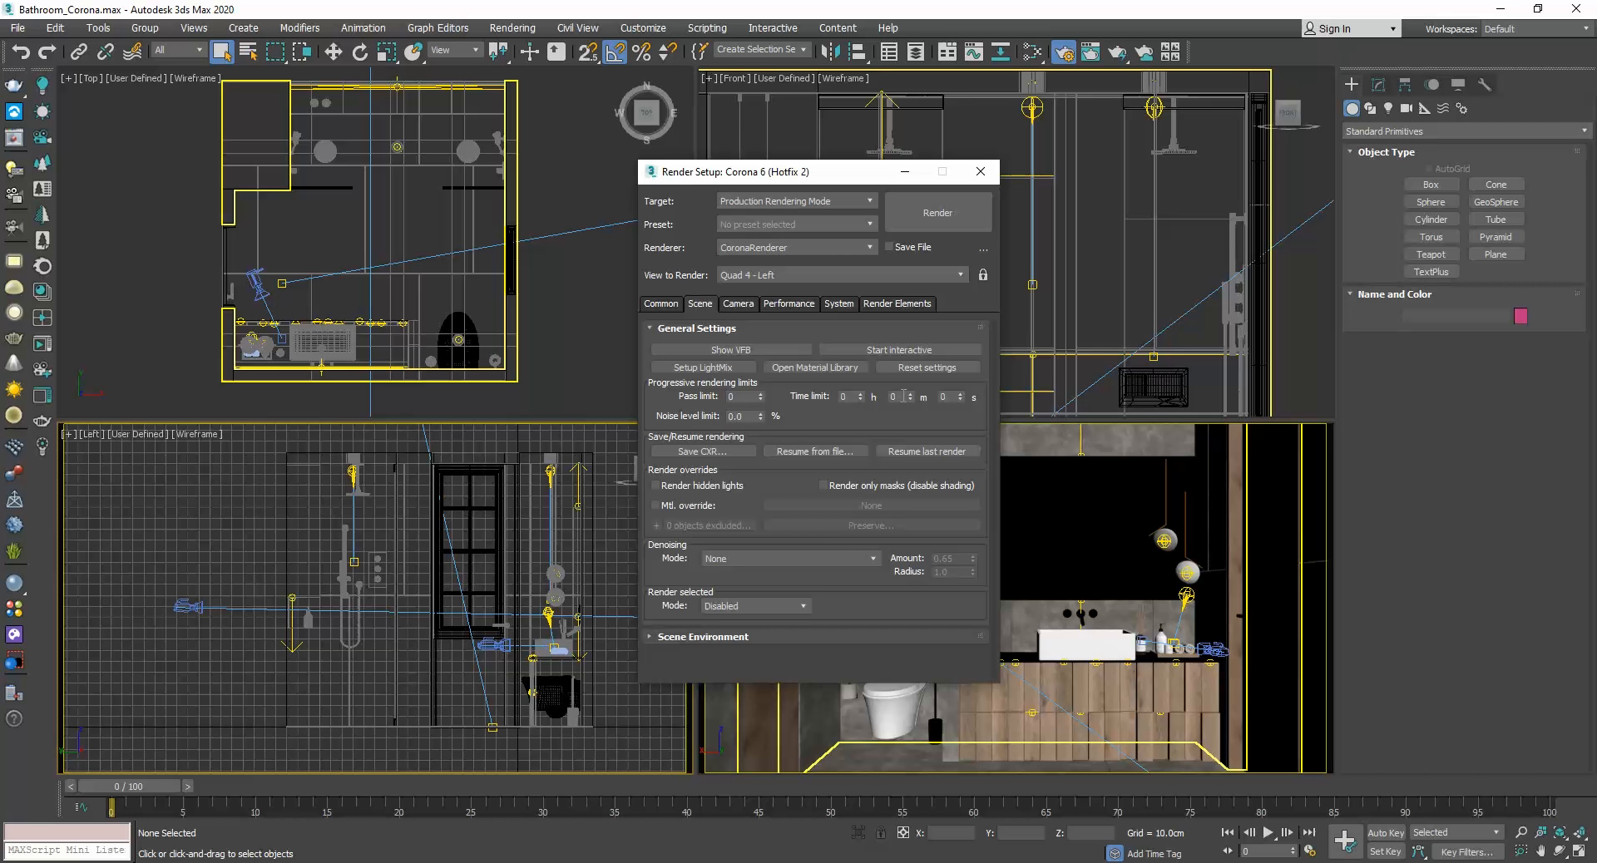
pyautogui.doubleClick(903, 396)
pyautogui.write('5')
# Check the existing render elements and generate a Corona LightMix setup separated by instanced lights and included in denoising.
pyautogui.click(886, 302)
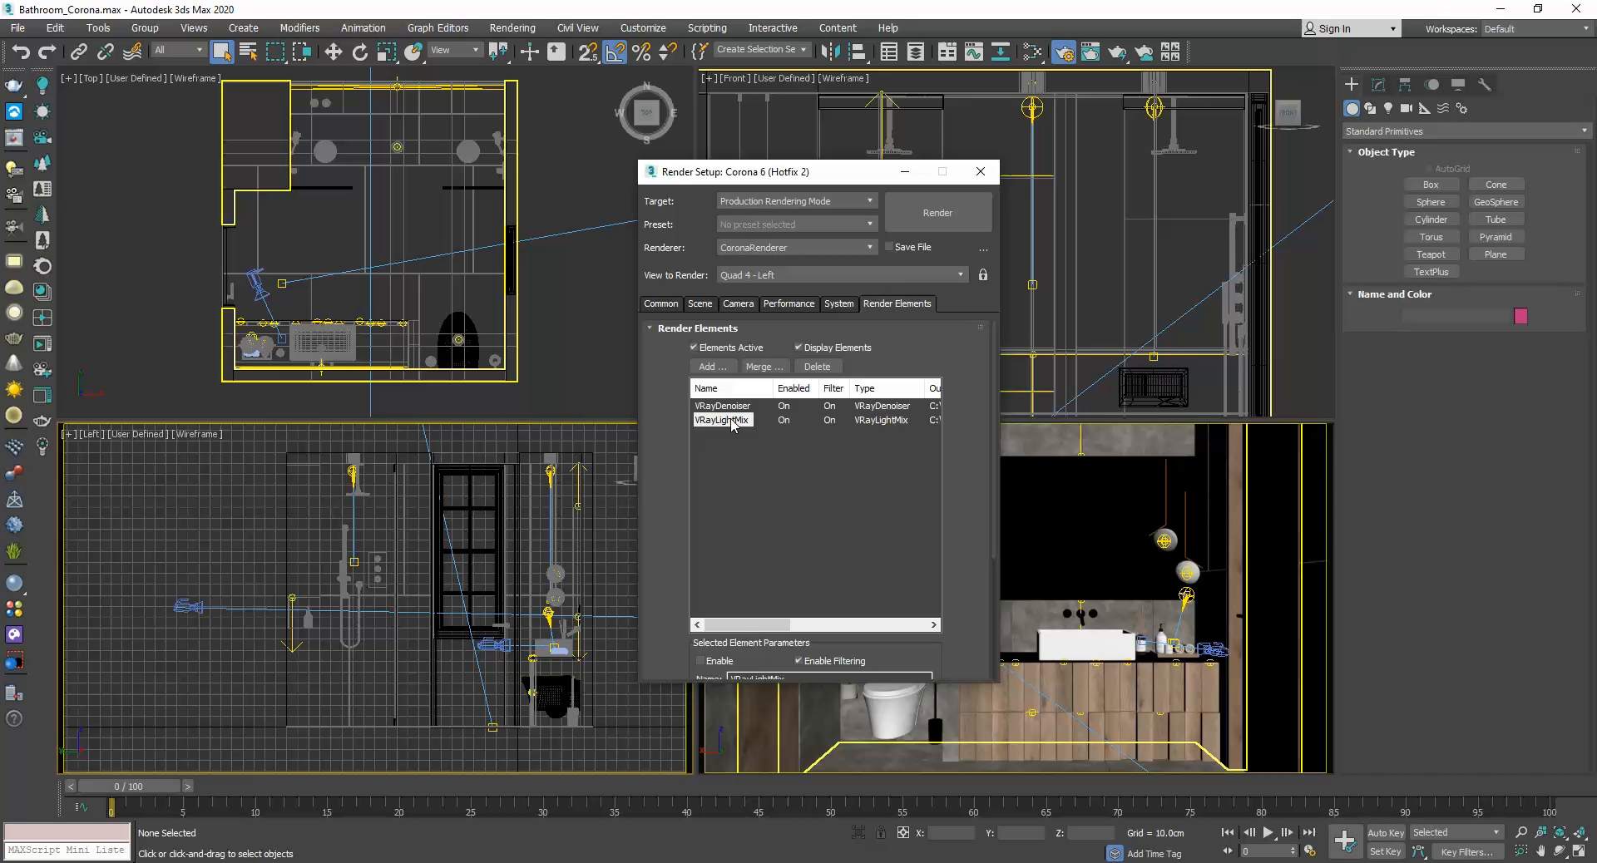
pyautogui.click(703, 304)
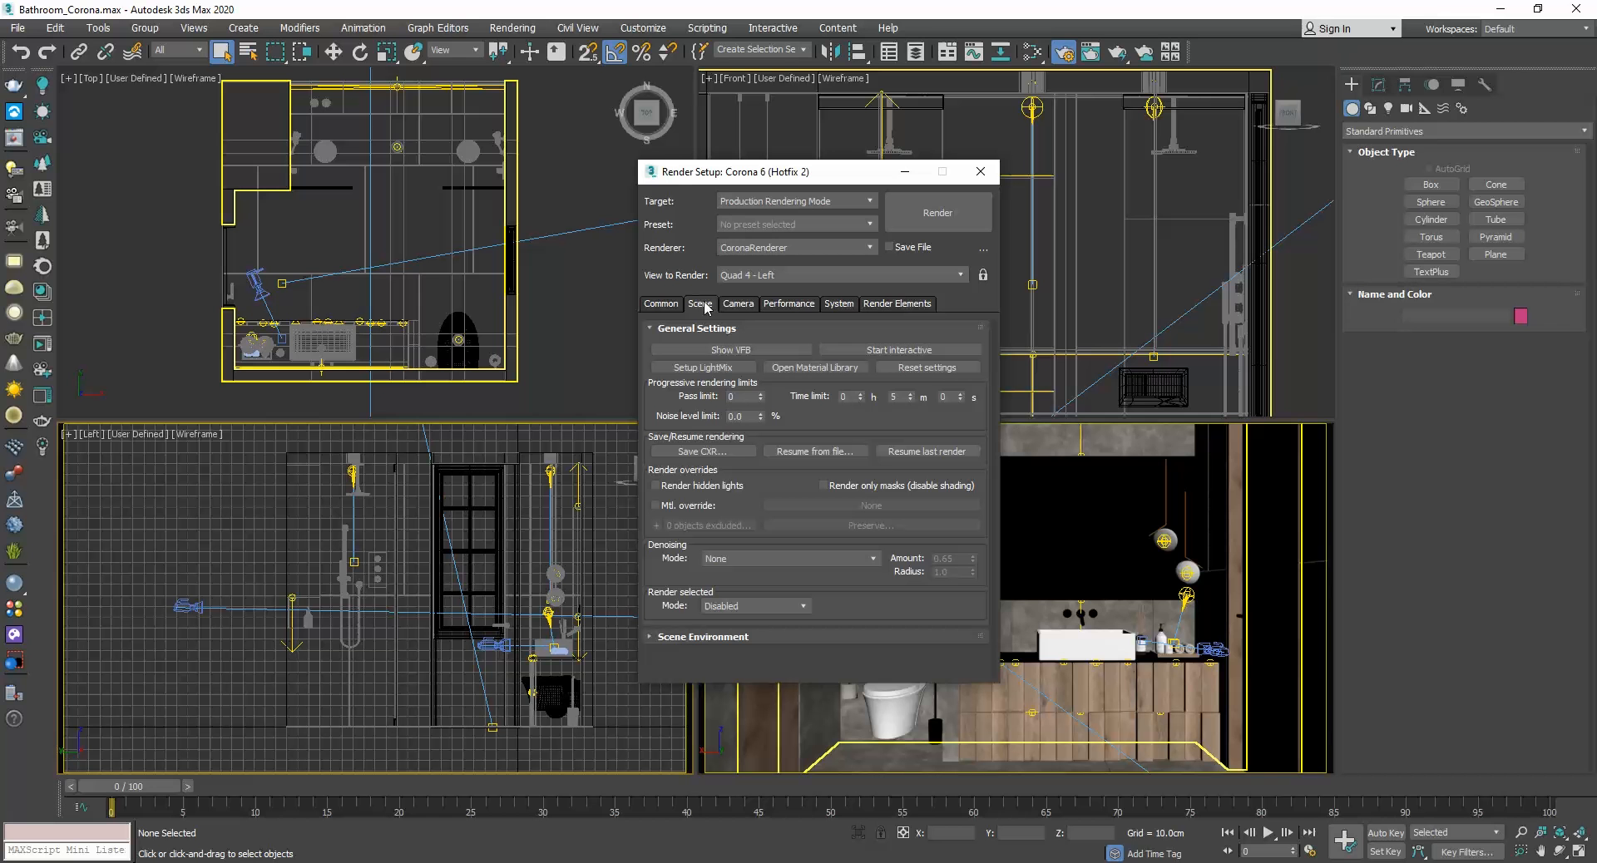
pyautogui.click(713, 369)
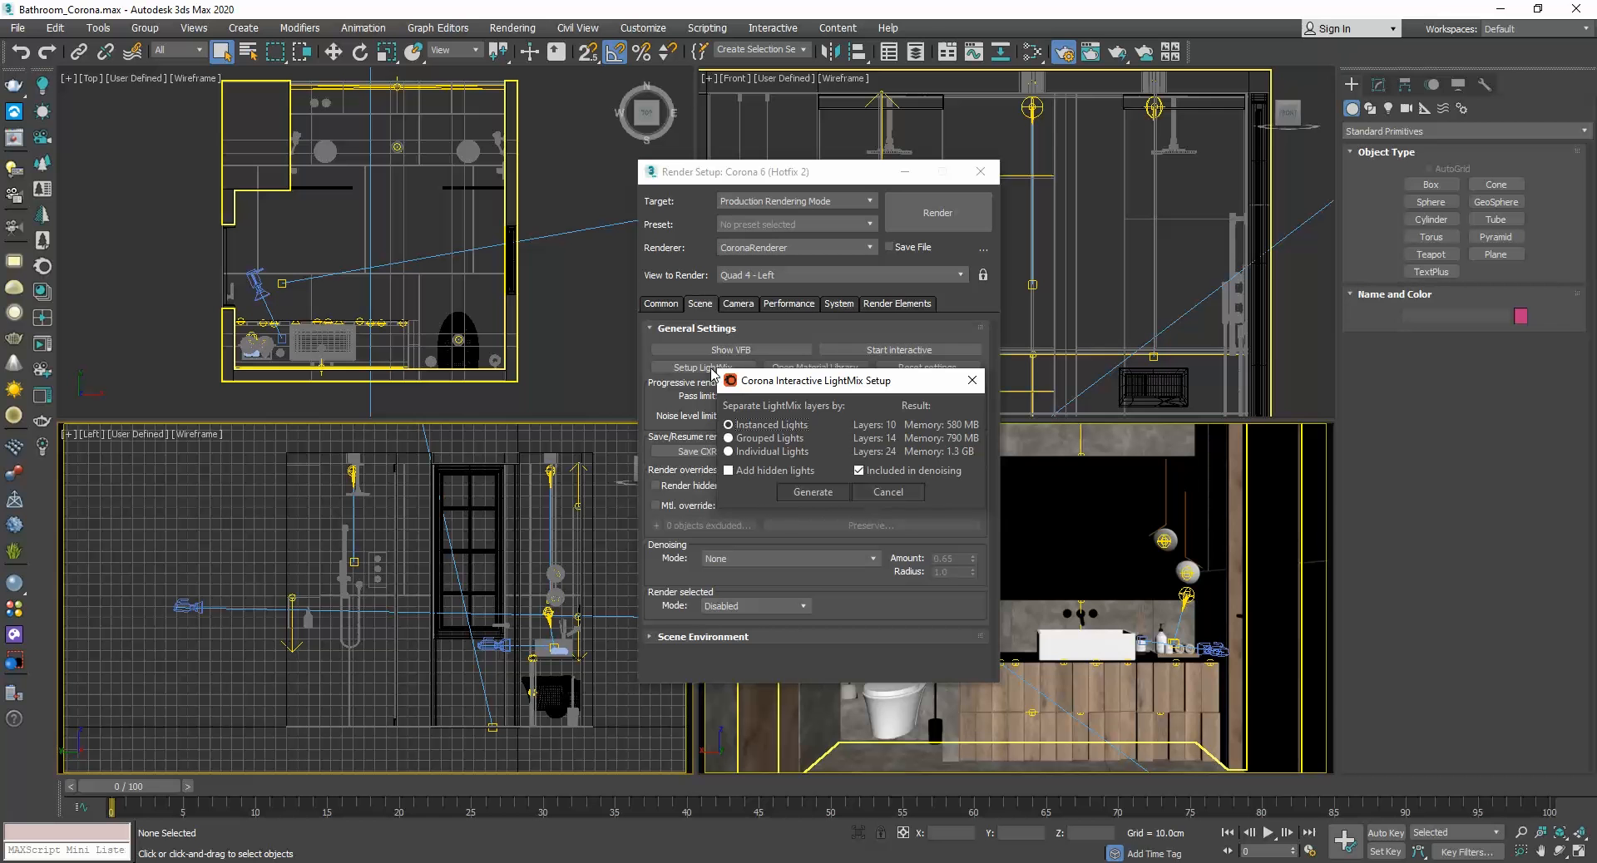
pyautogui.moveTo(793, 384); pyautogui.dragTo(406, 311)
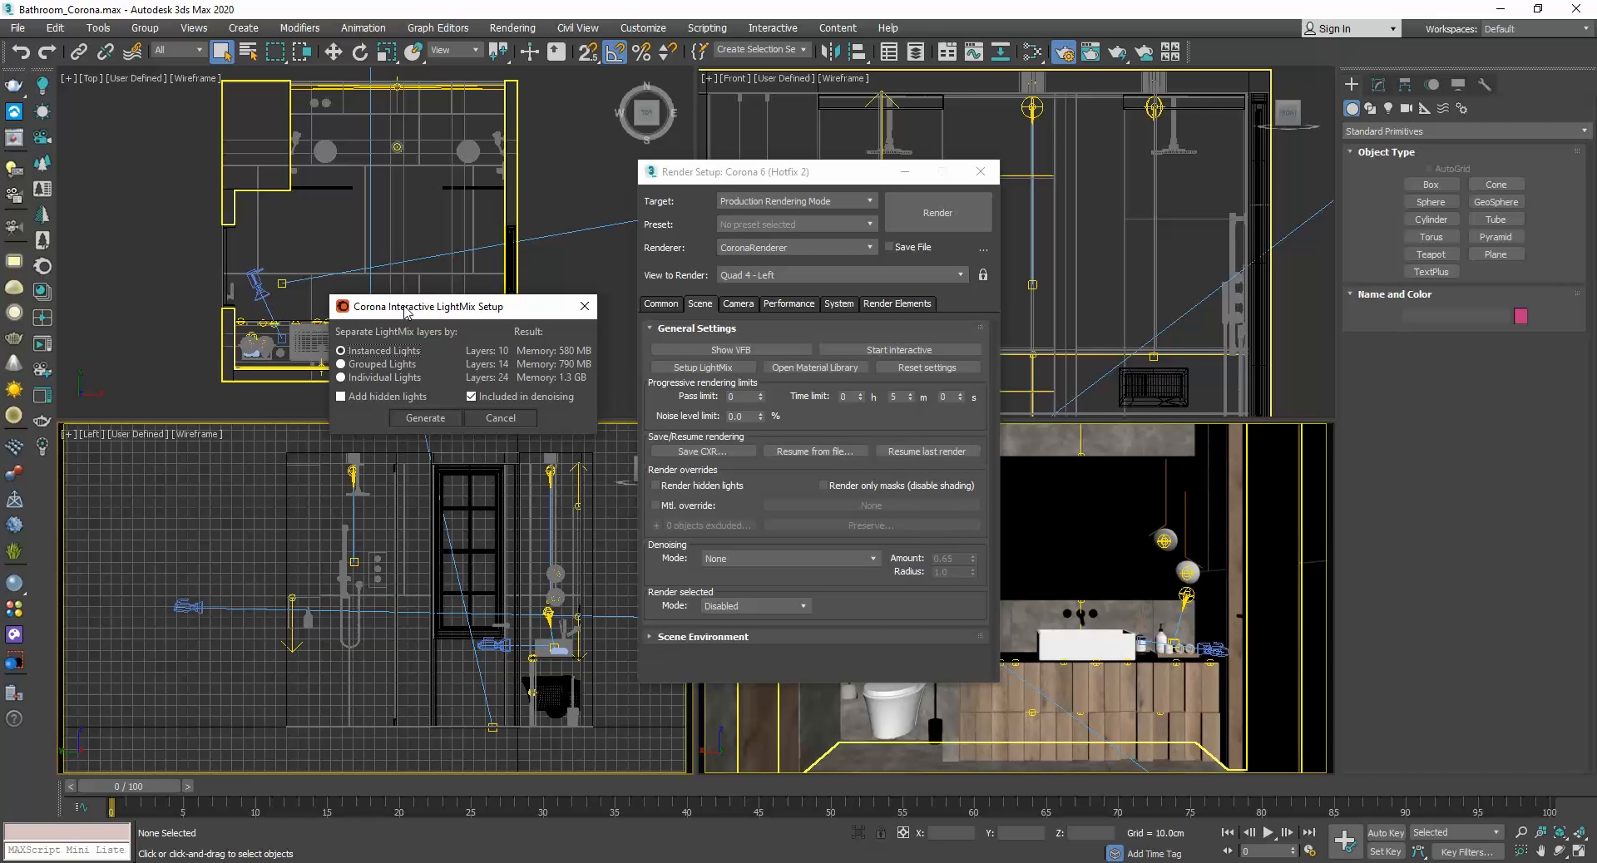
pyautogui.click(425, 418)
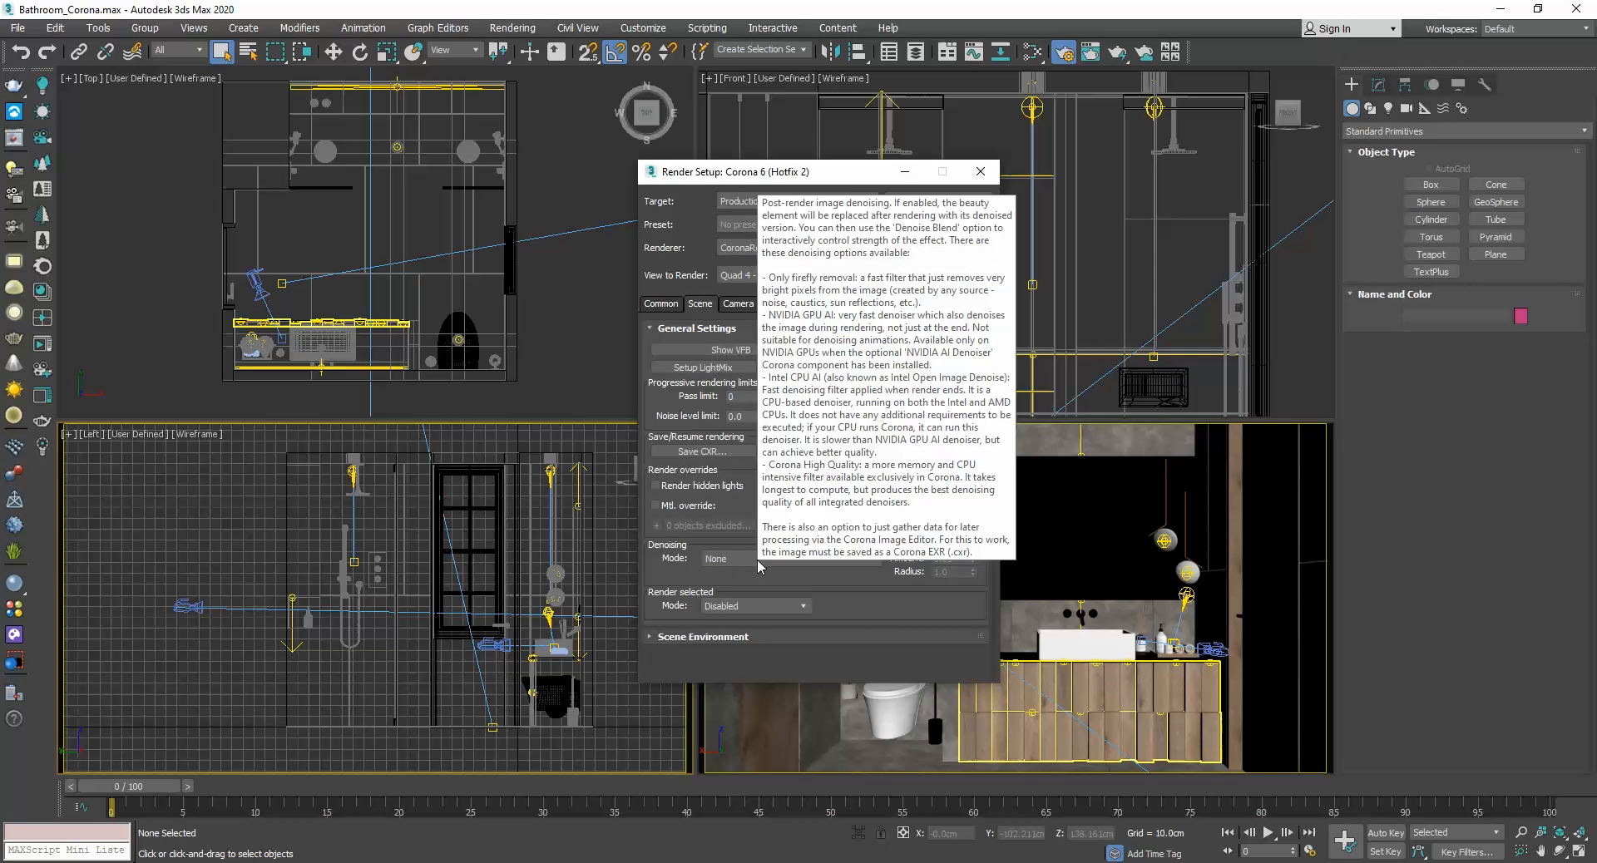
# Set the Corona denoising mode to Corona High Quality and close the render settings.
pyautogui.click(743, 557)
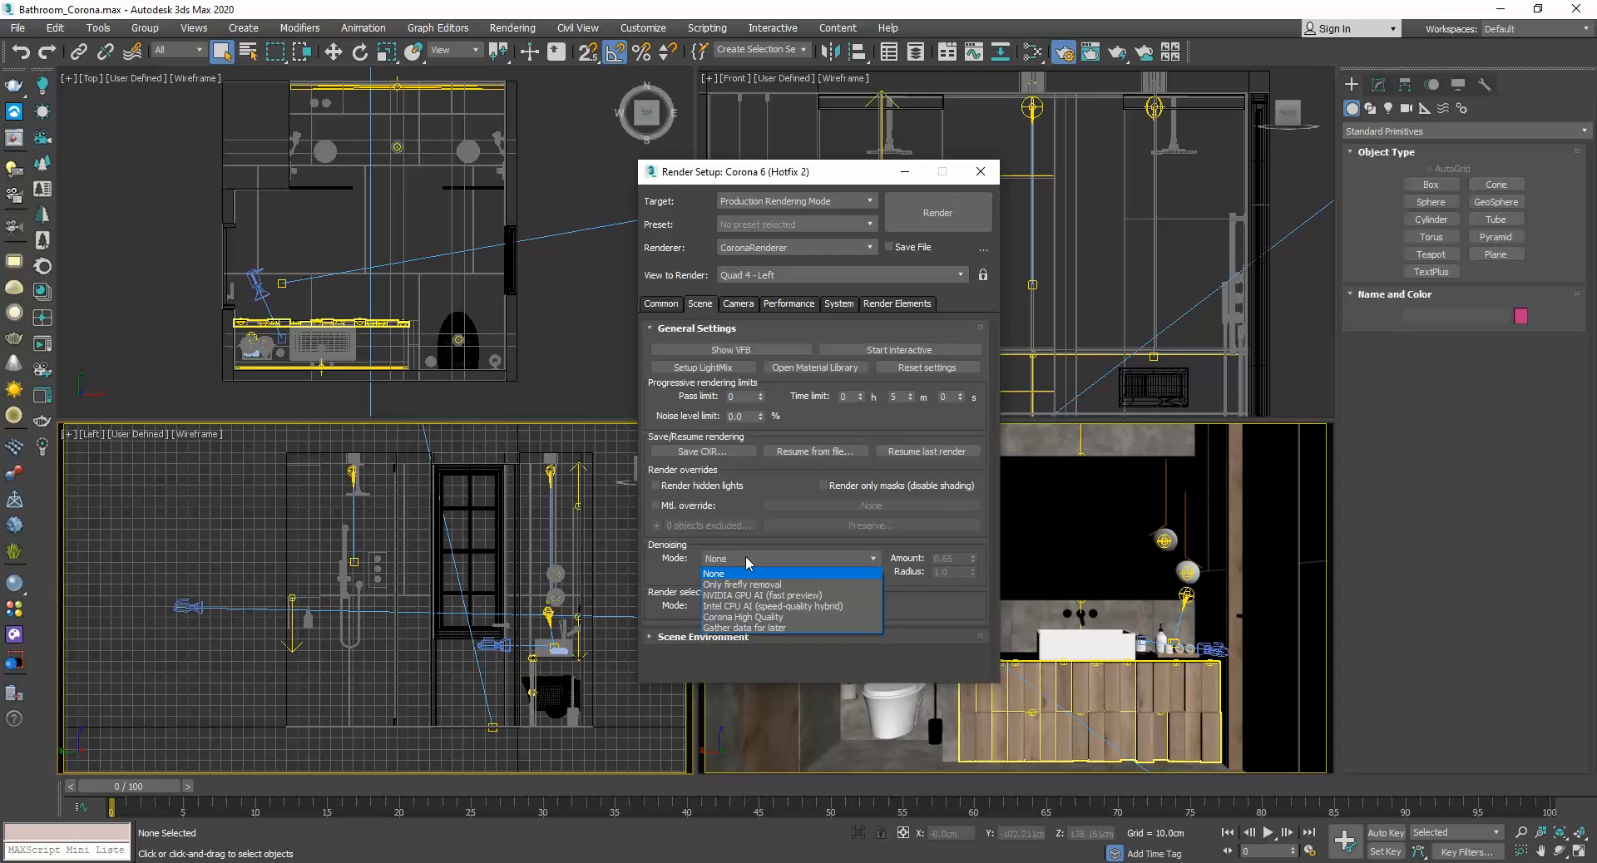
pyautogui.click(783, 619)
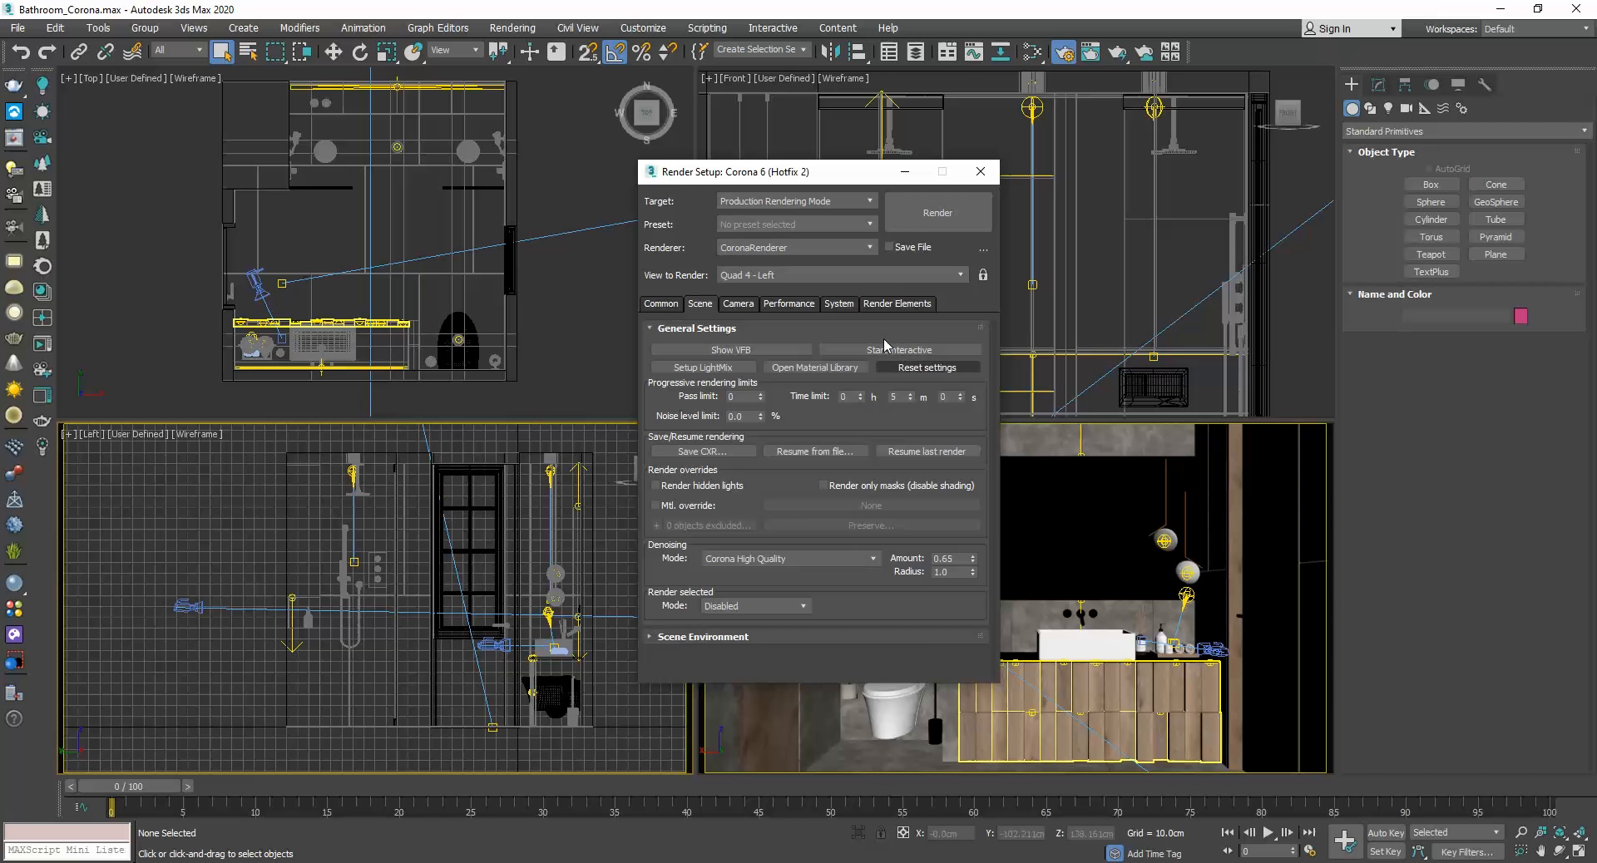
pyautogui.click(983, 173)
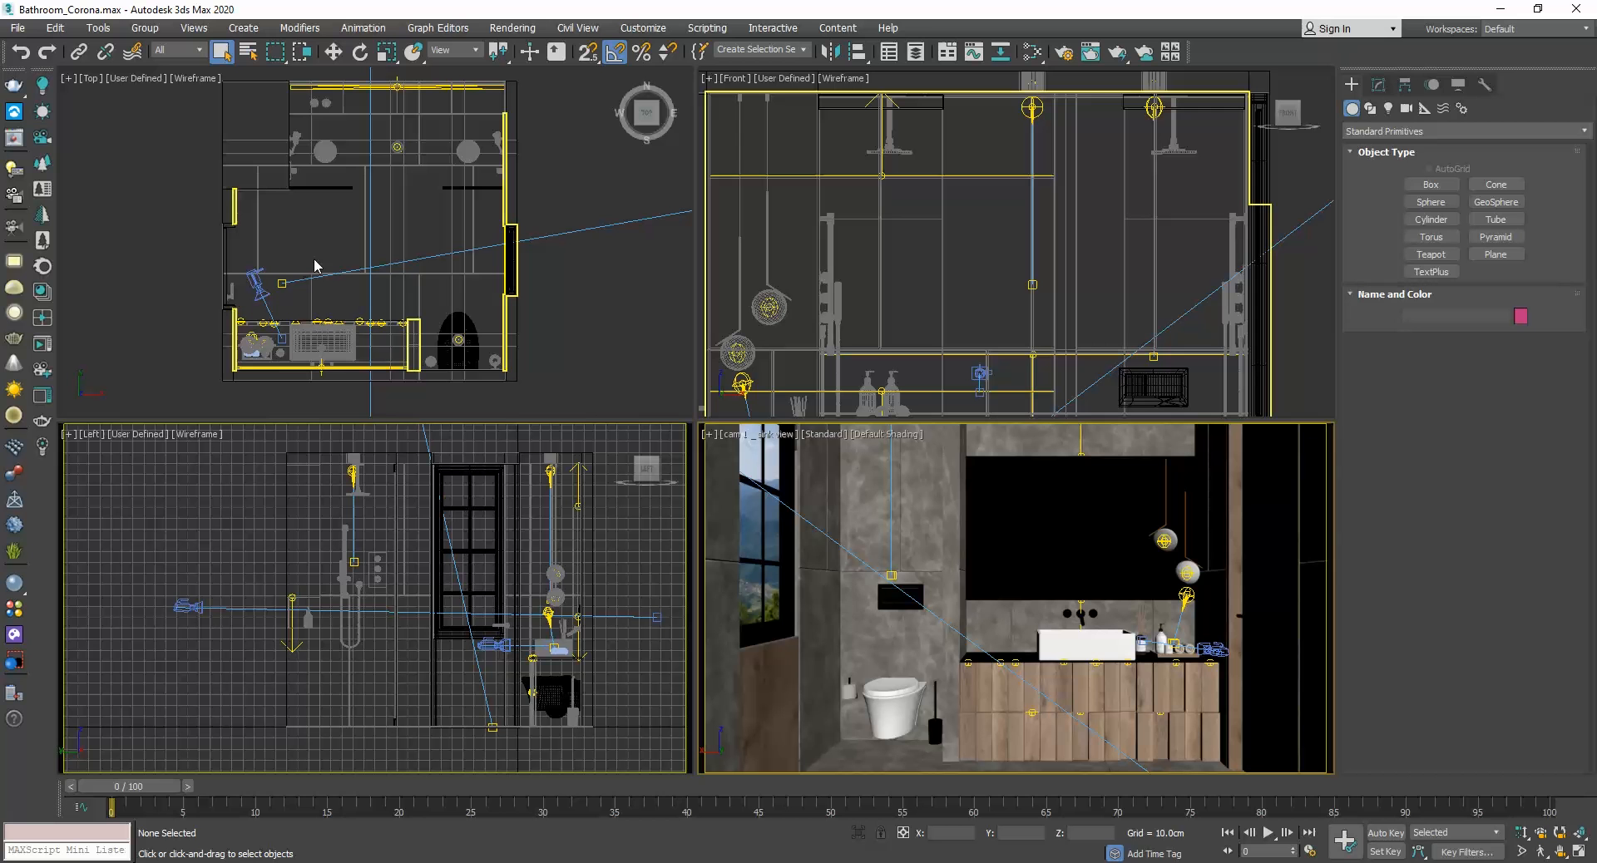
# Convert all scene materials, maps and lights to Corona with the Corona Converter, and close the converter.
pyautogui.click(42, 266)
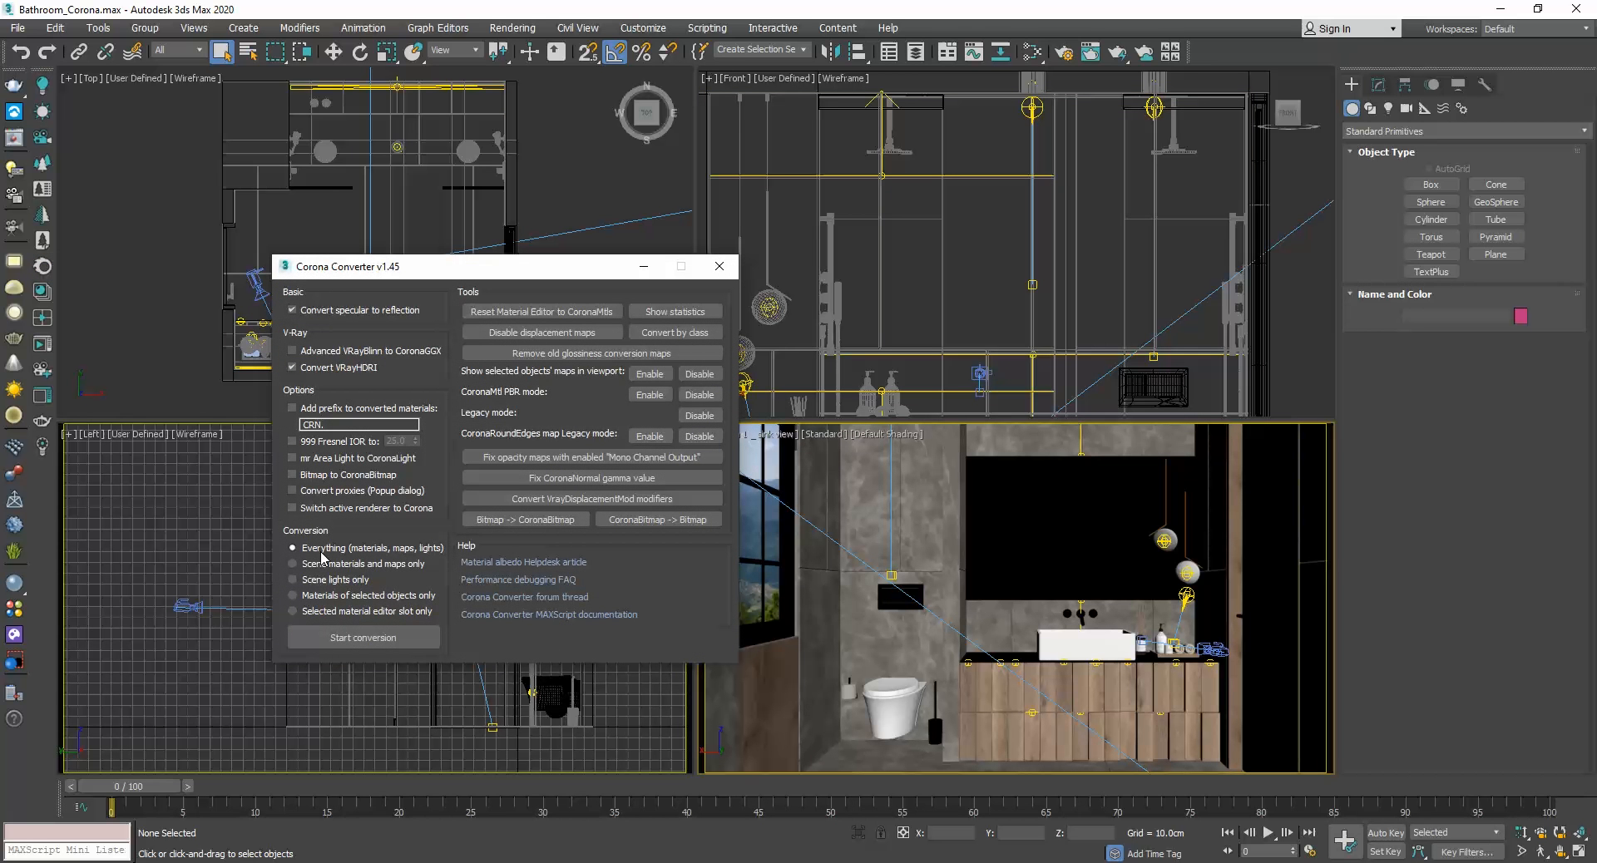
pyautogui.click(360, 641)
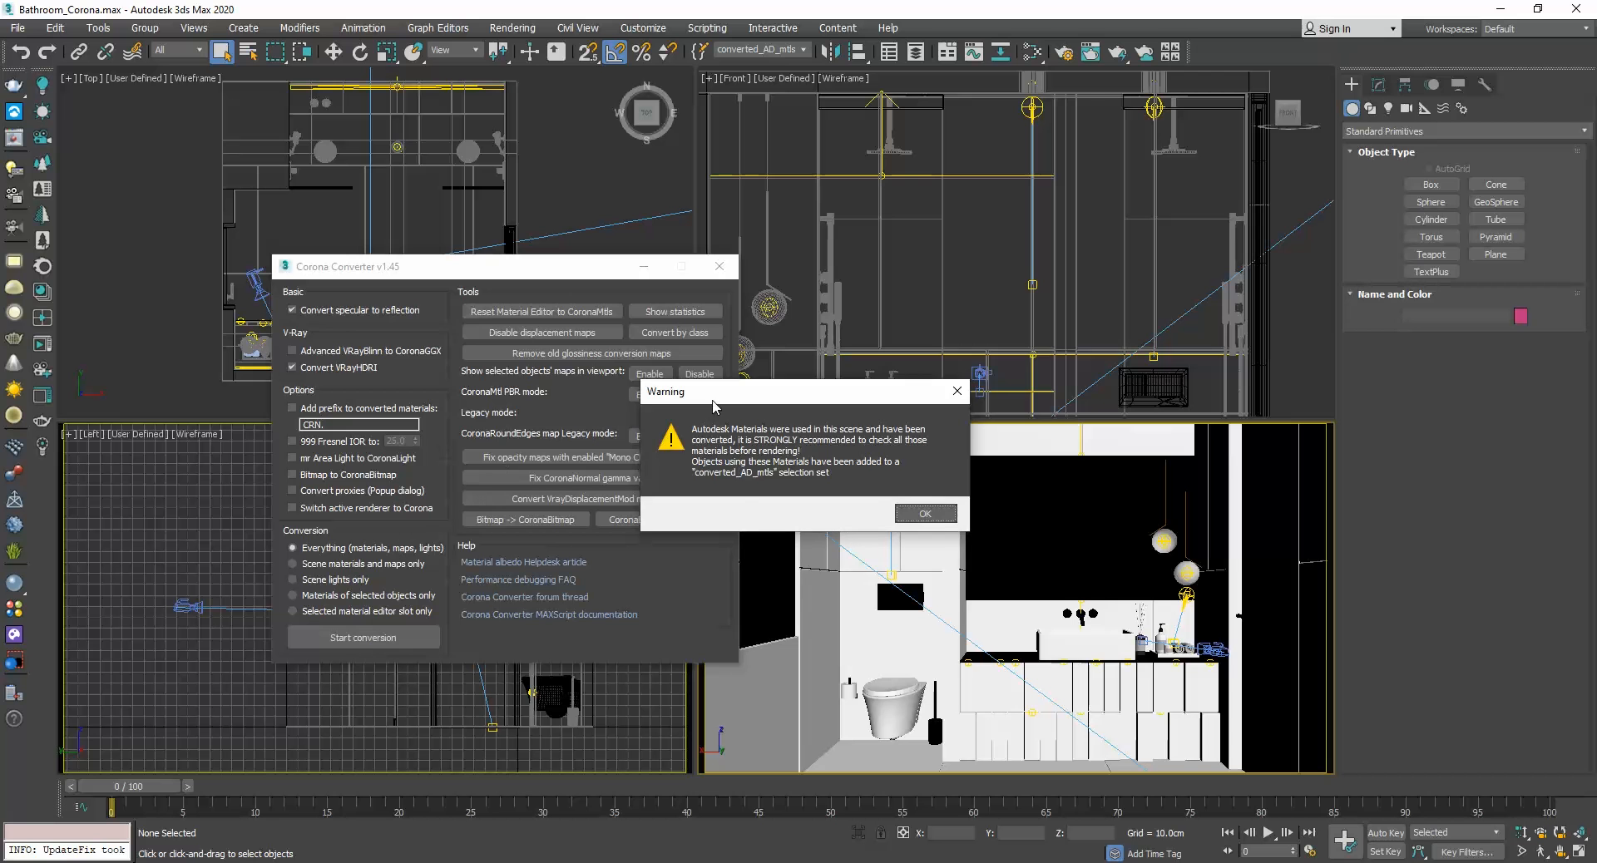
pyautogui.moveTo(723, 399); pyautogui.dragTo(849, 295)
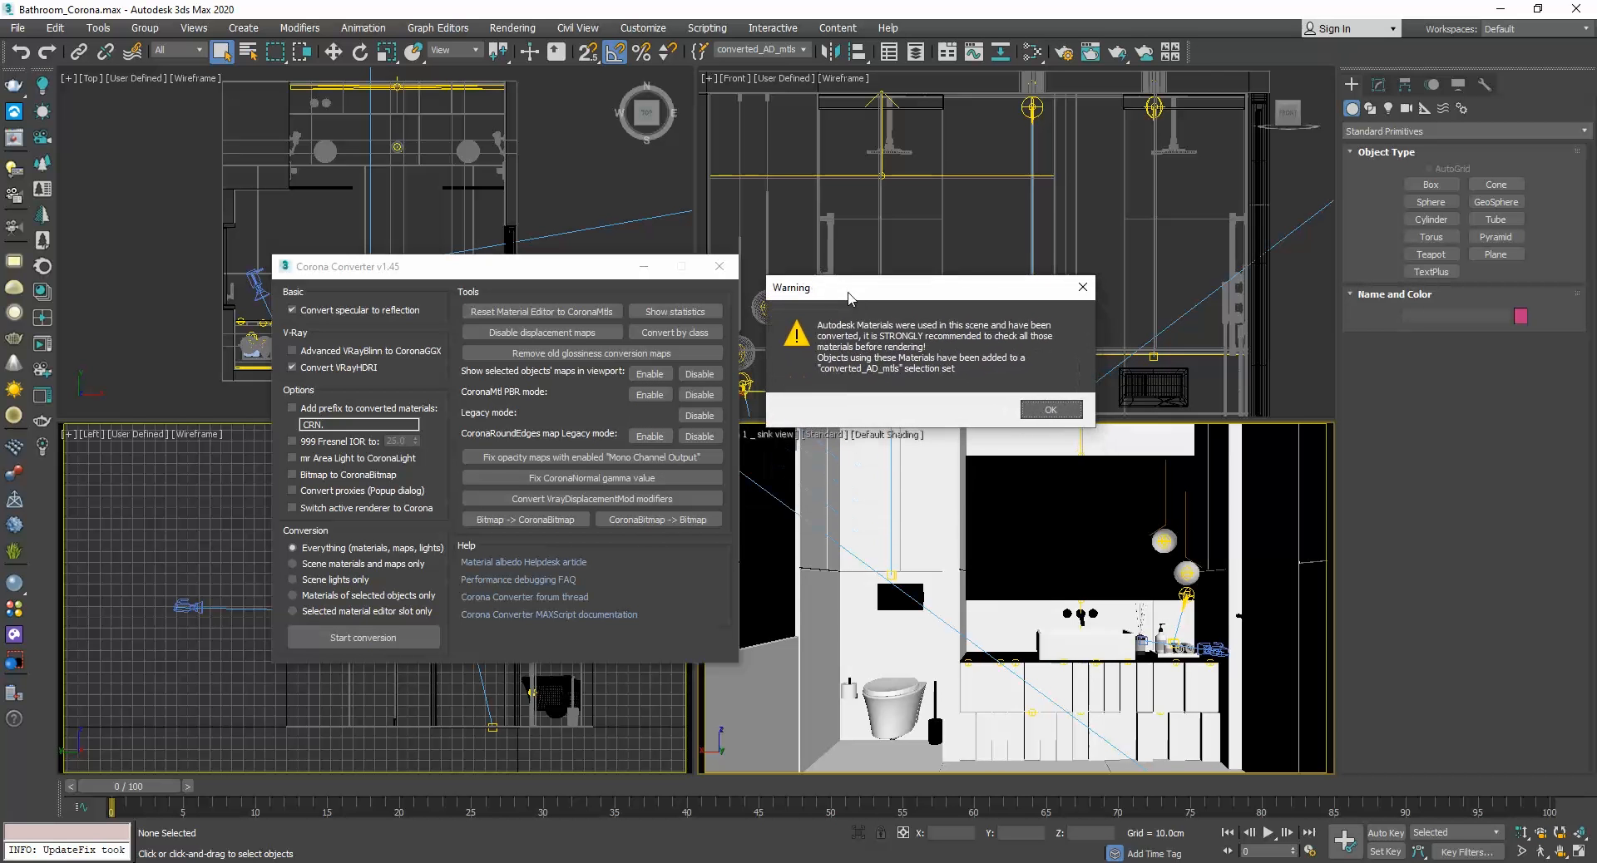
pyautogui.click(1050, 408)
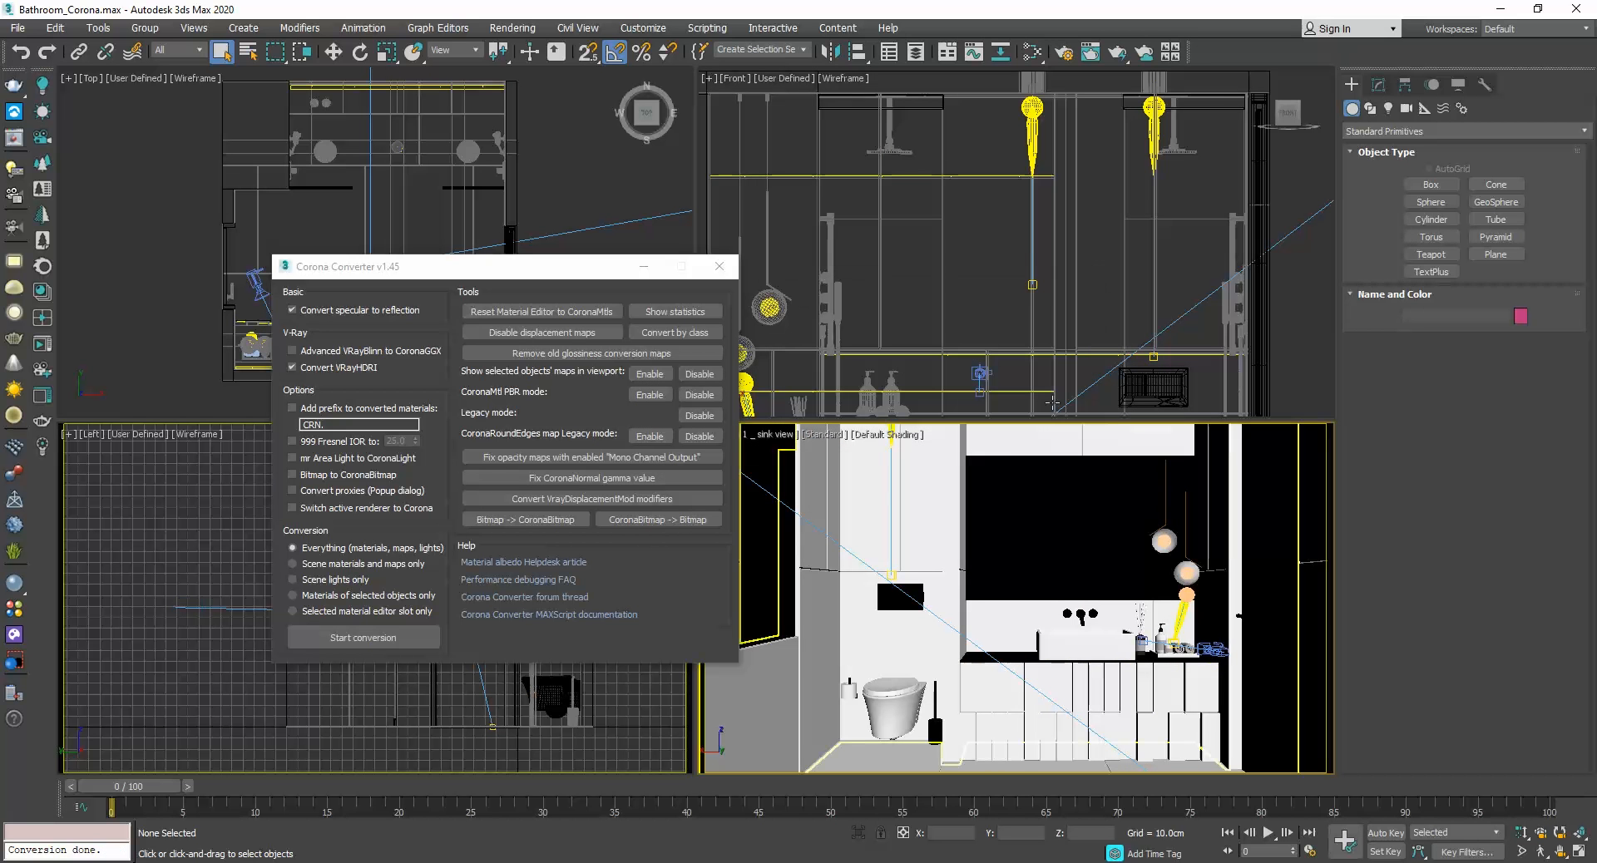
pyautogui.click(719, 267)
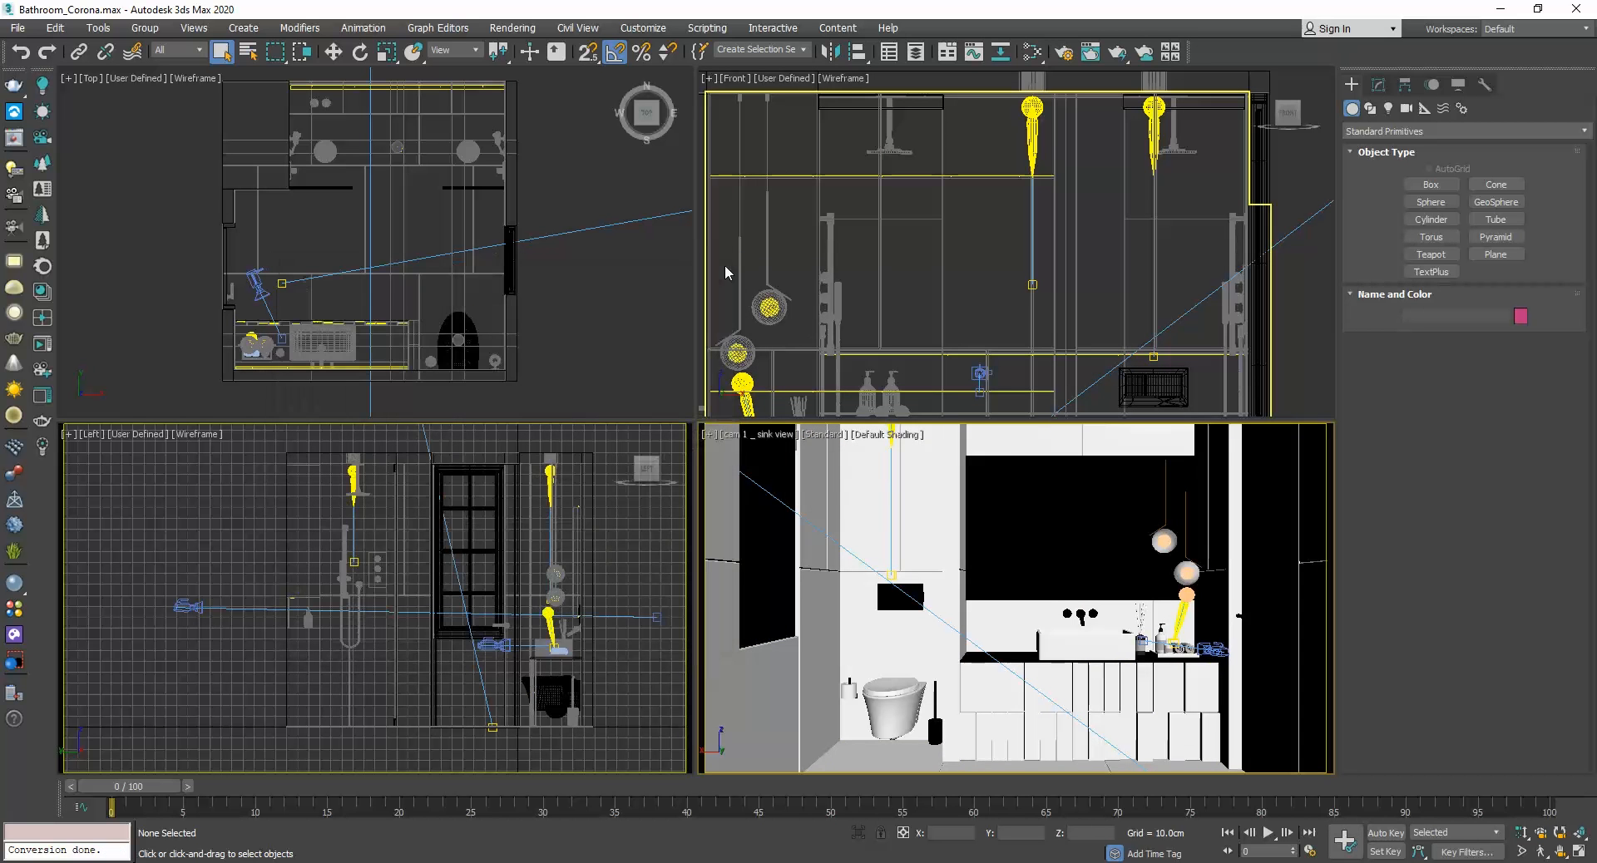
# Maximize the sink camera view, pick the wall's marble material into the Slate Material Editor, and inspect its CoronaMtl and bitmap nodes.
pyautogui.click(1579, 852)
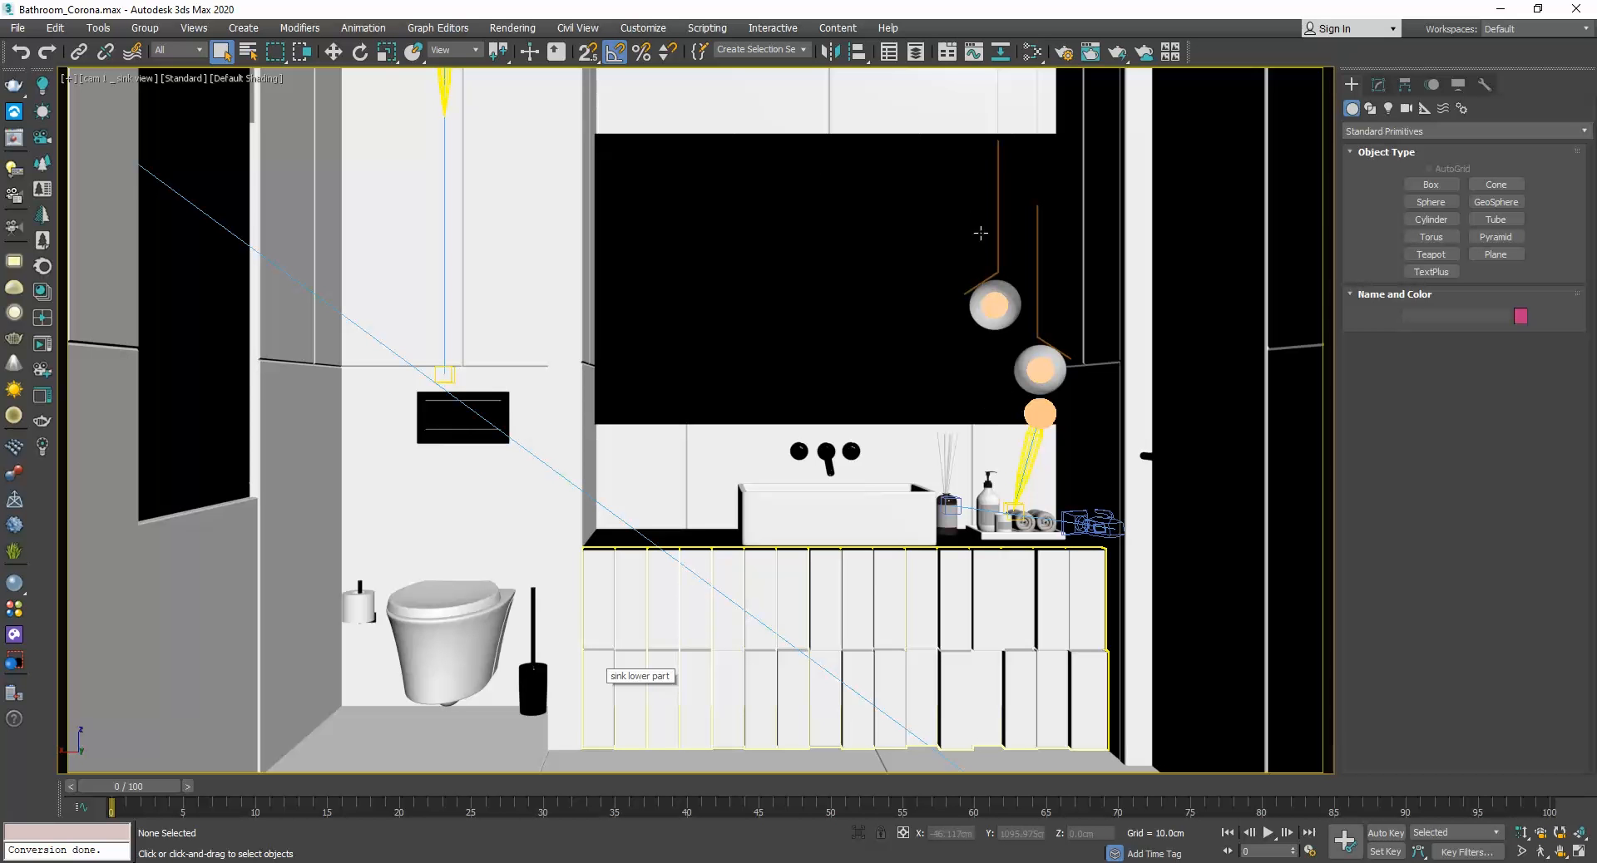
pyautogui.click(1033, 53)
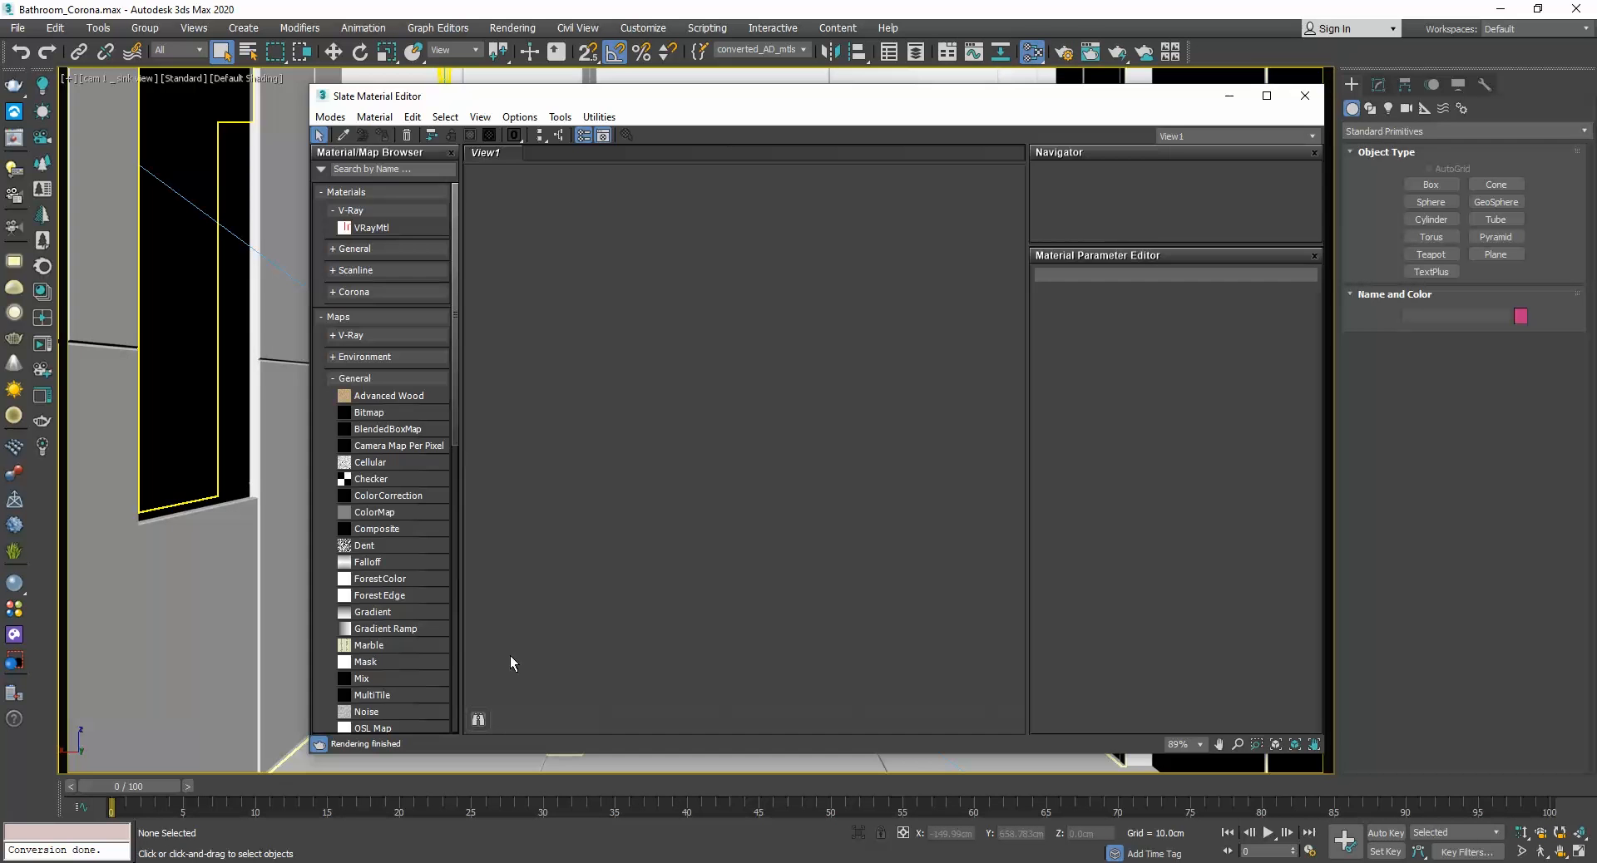
pyautogui.click(346, 134)
pyautogui.moveTo(445, 96); pyautogui.dragTo(706, 141)
pyautogui.click(485, 169)
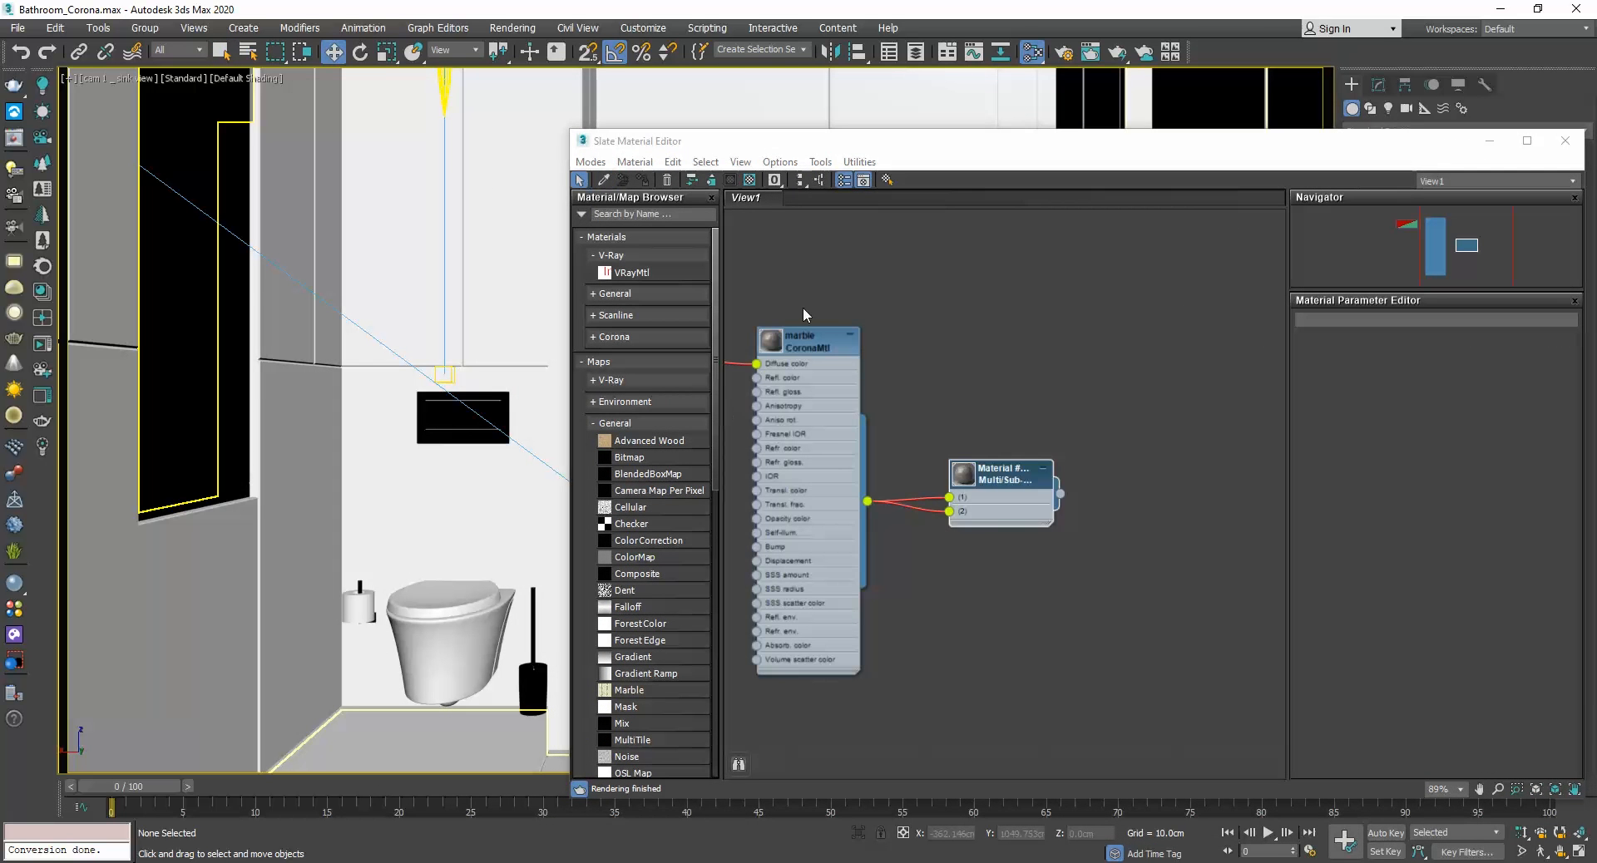
pyautogui.moveTo(845, 264); pyautogui.dragTo(1012, 306, button='middle')
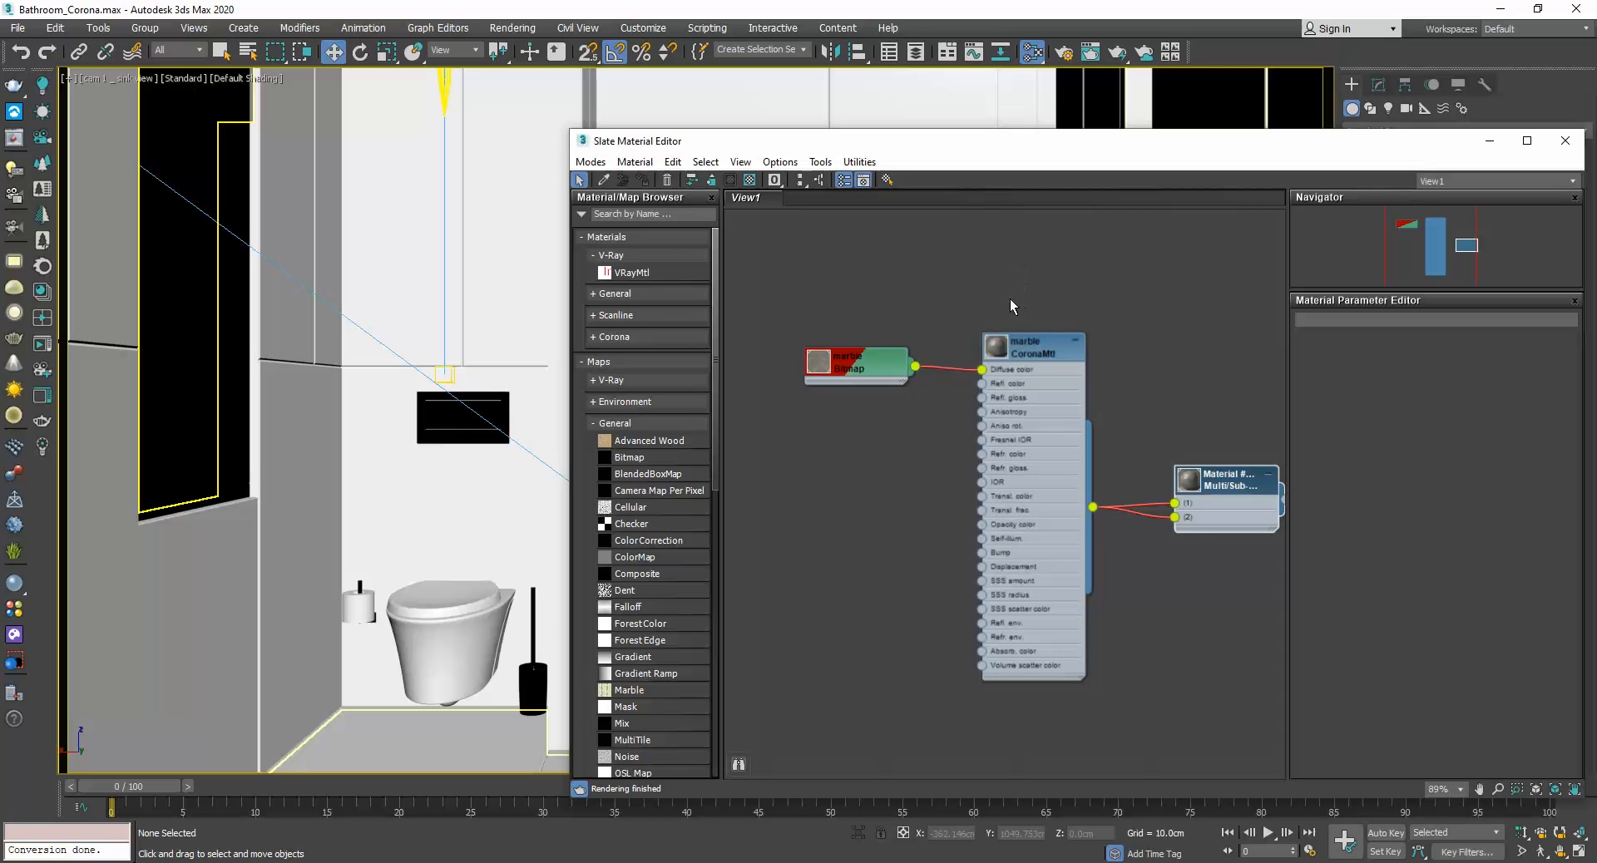
pyautogui.scroll(4, 1034, 348)
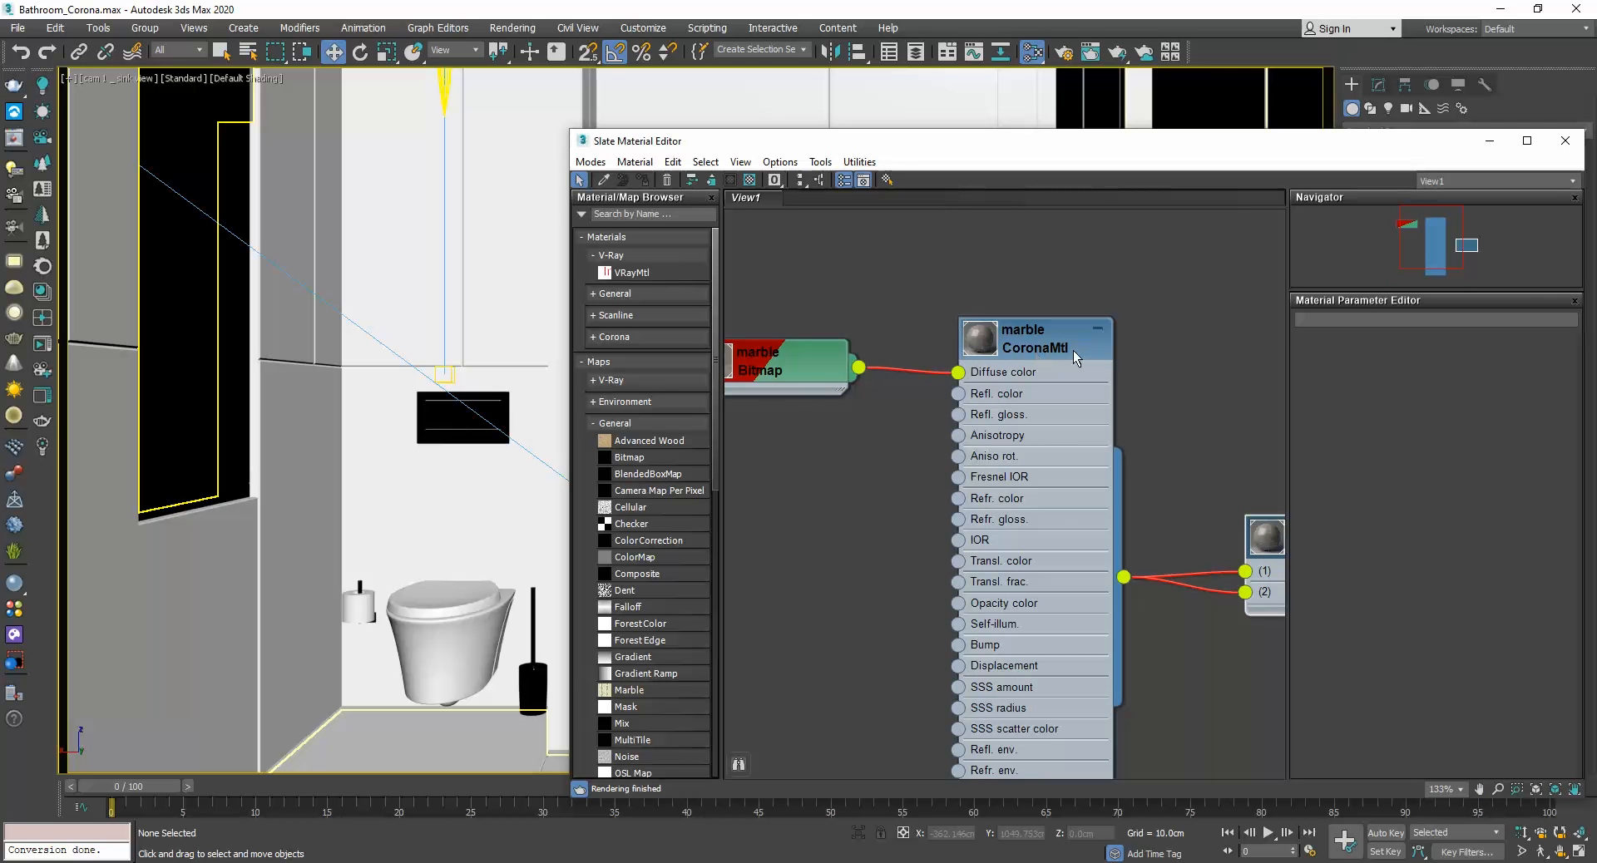
pyautogui.moveTo(880, 298); pyautogui.dragTo(961, 272, button='middle')
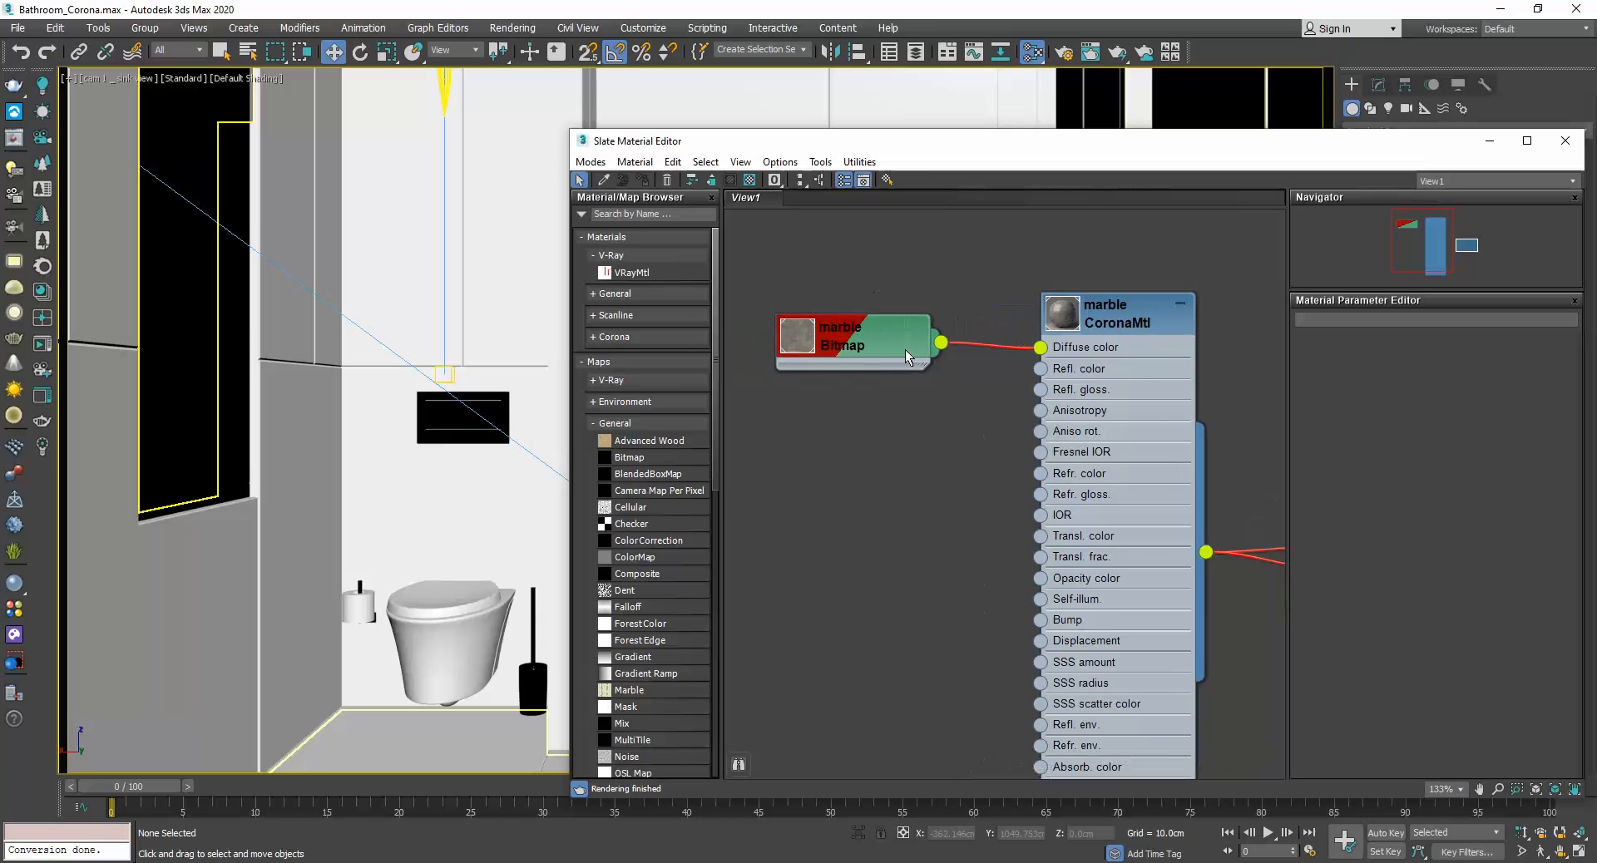
# Show the marble bitmap in the viewport on the marble CoronaMtl and close the Slate Material Editor.
pyautogui.click(859, 341)
pyautogui.click(731, 180)
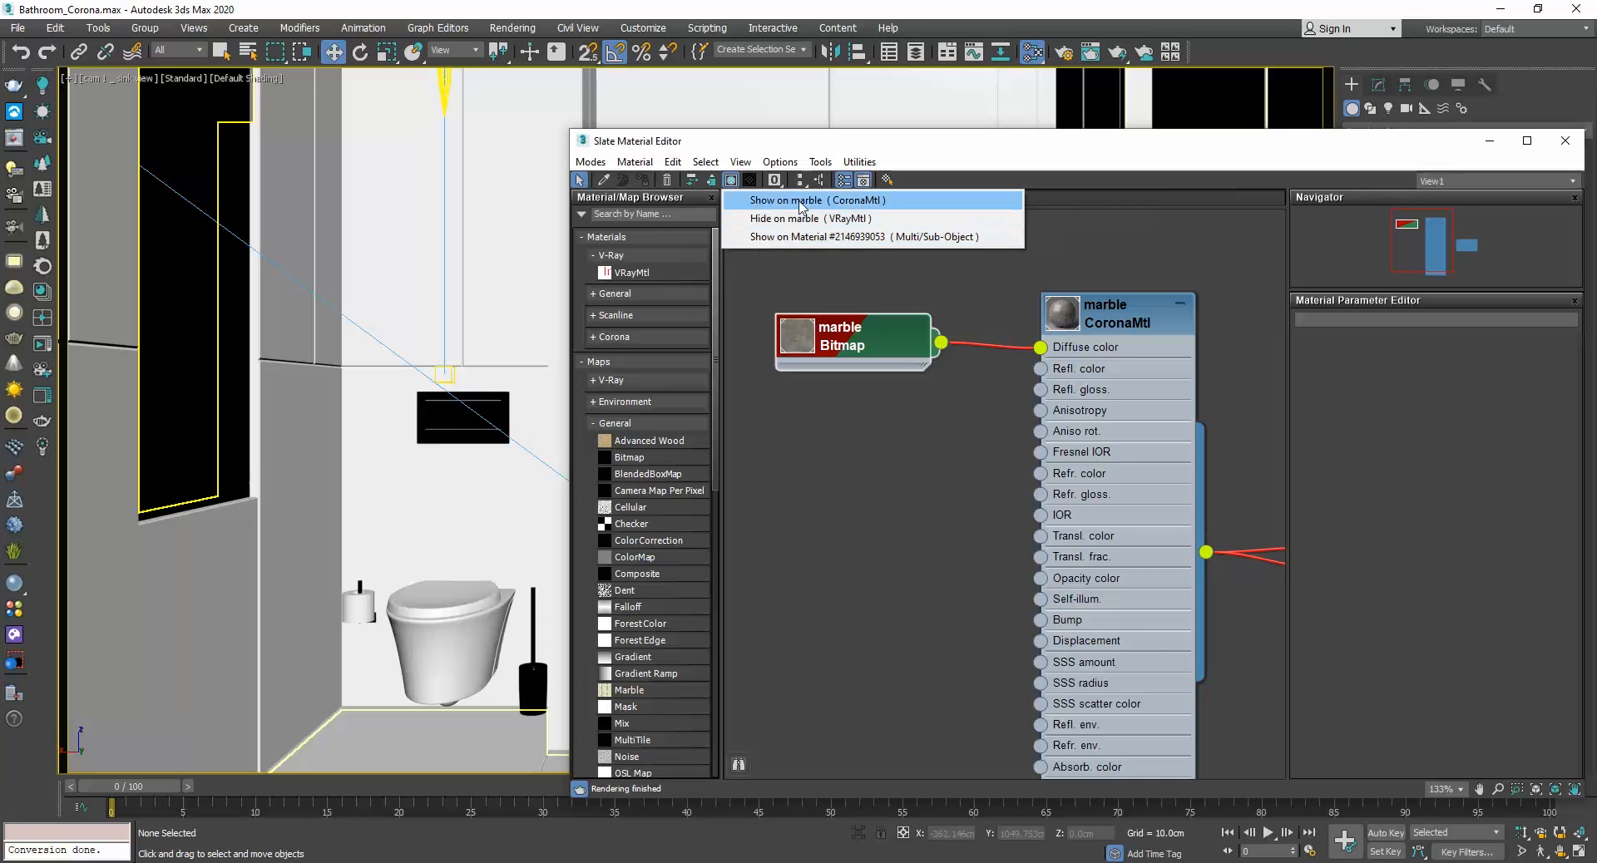
pyautogui.click(865, 203)
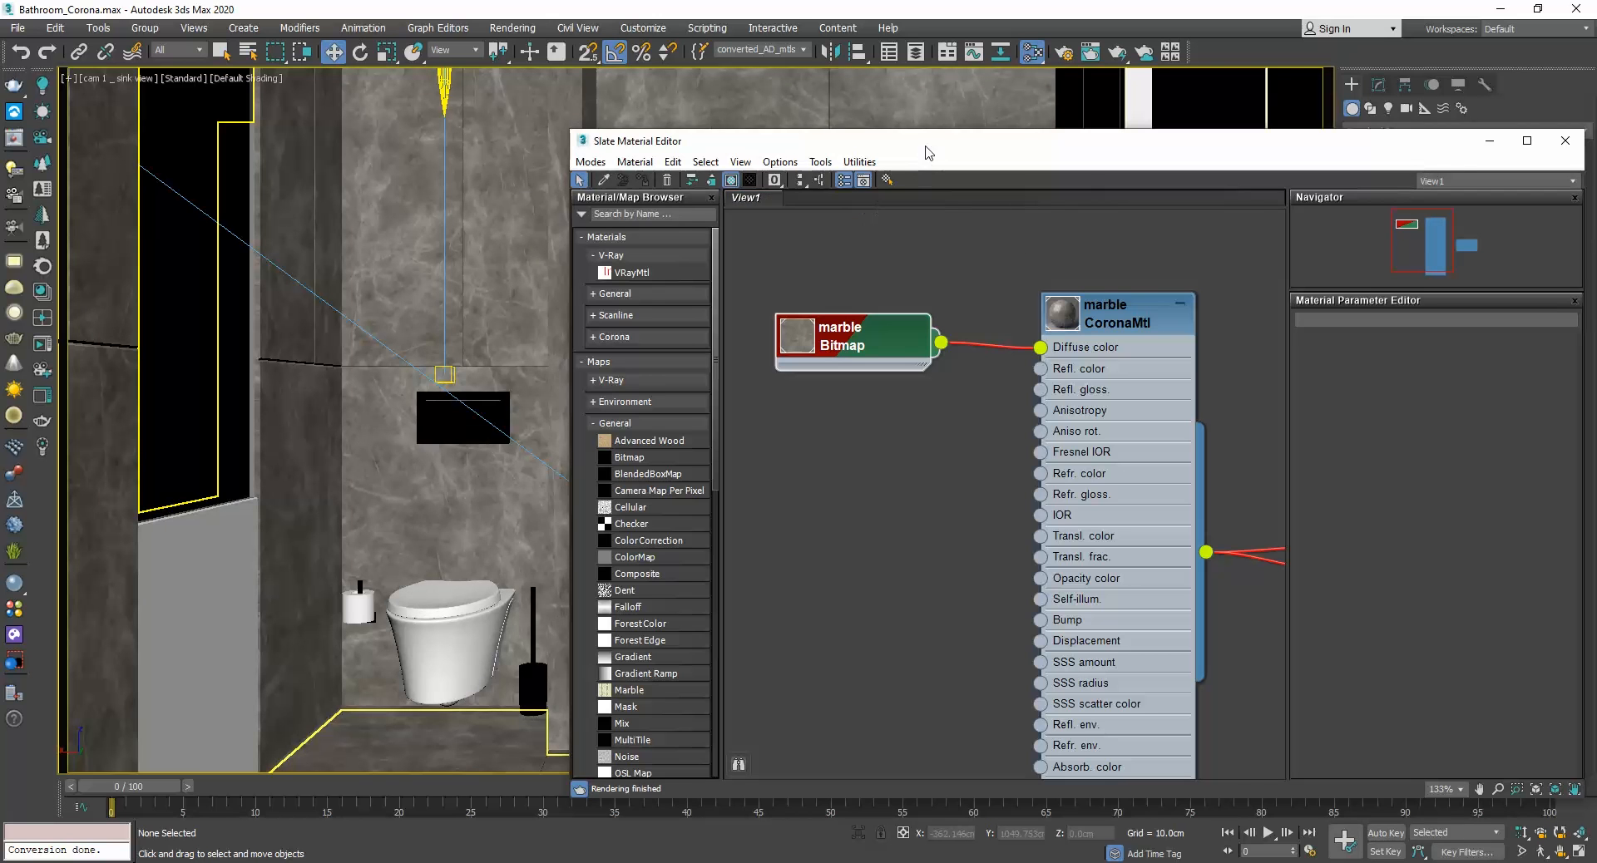
pyautogui.moveTo(928, 153); pyautogui.dragTo(728, 202)
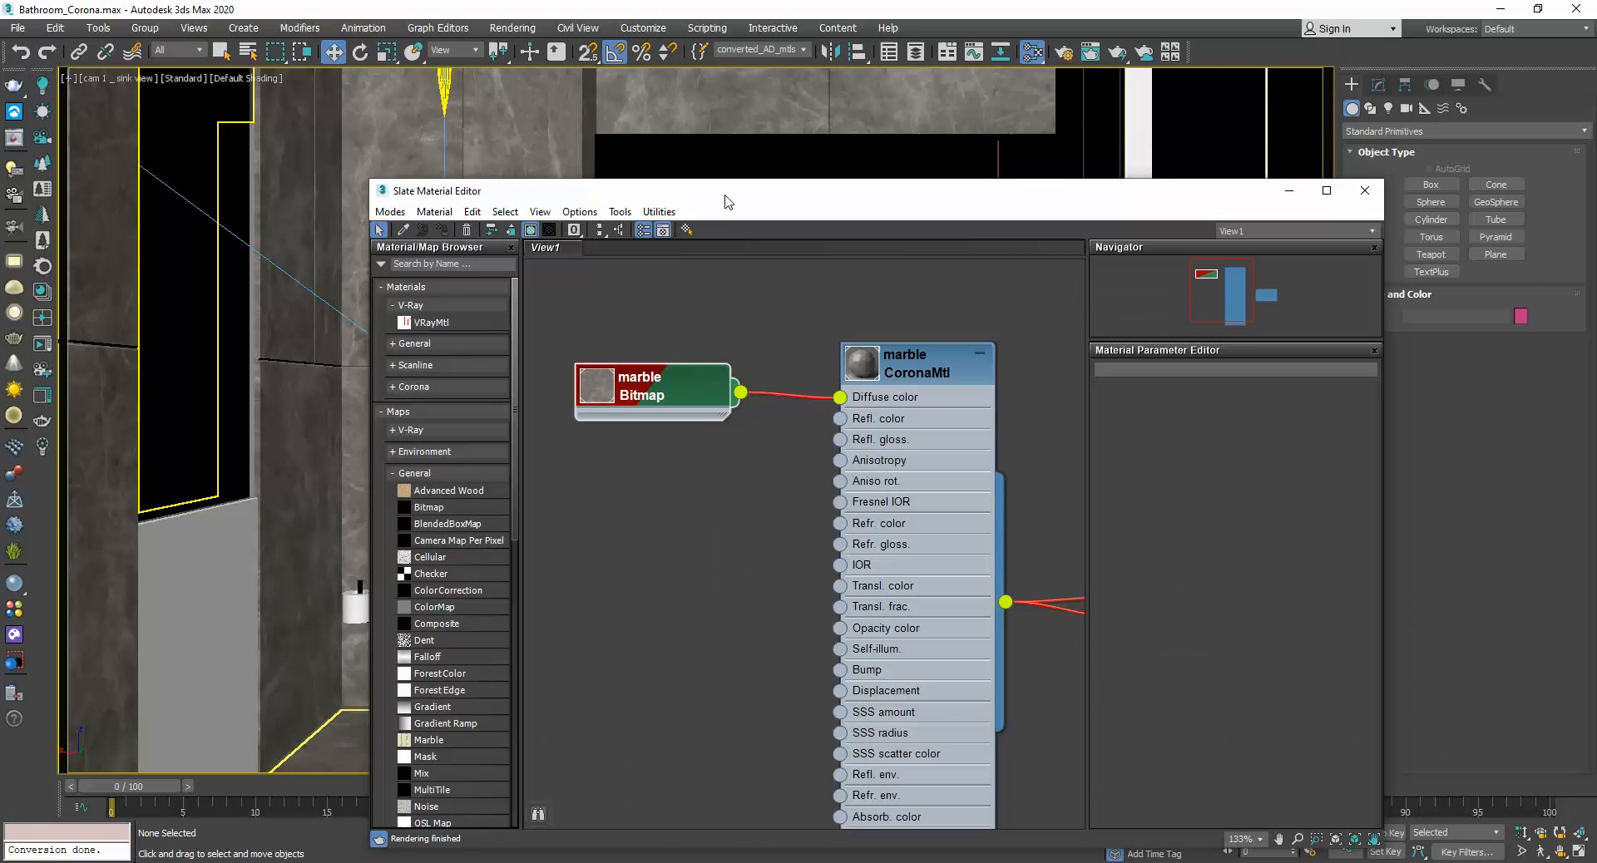
pyautogui.click(1364, 191)
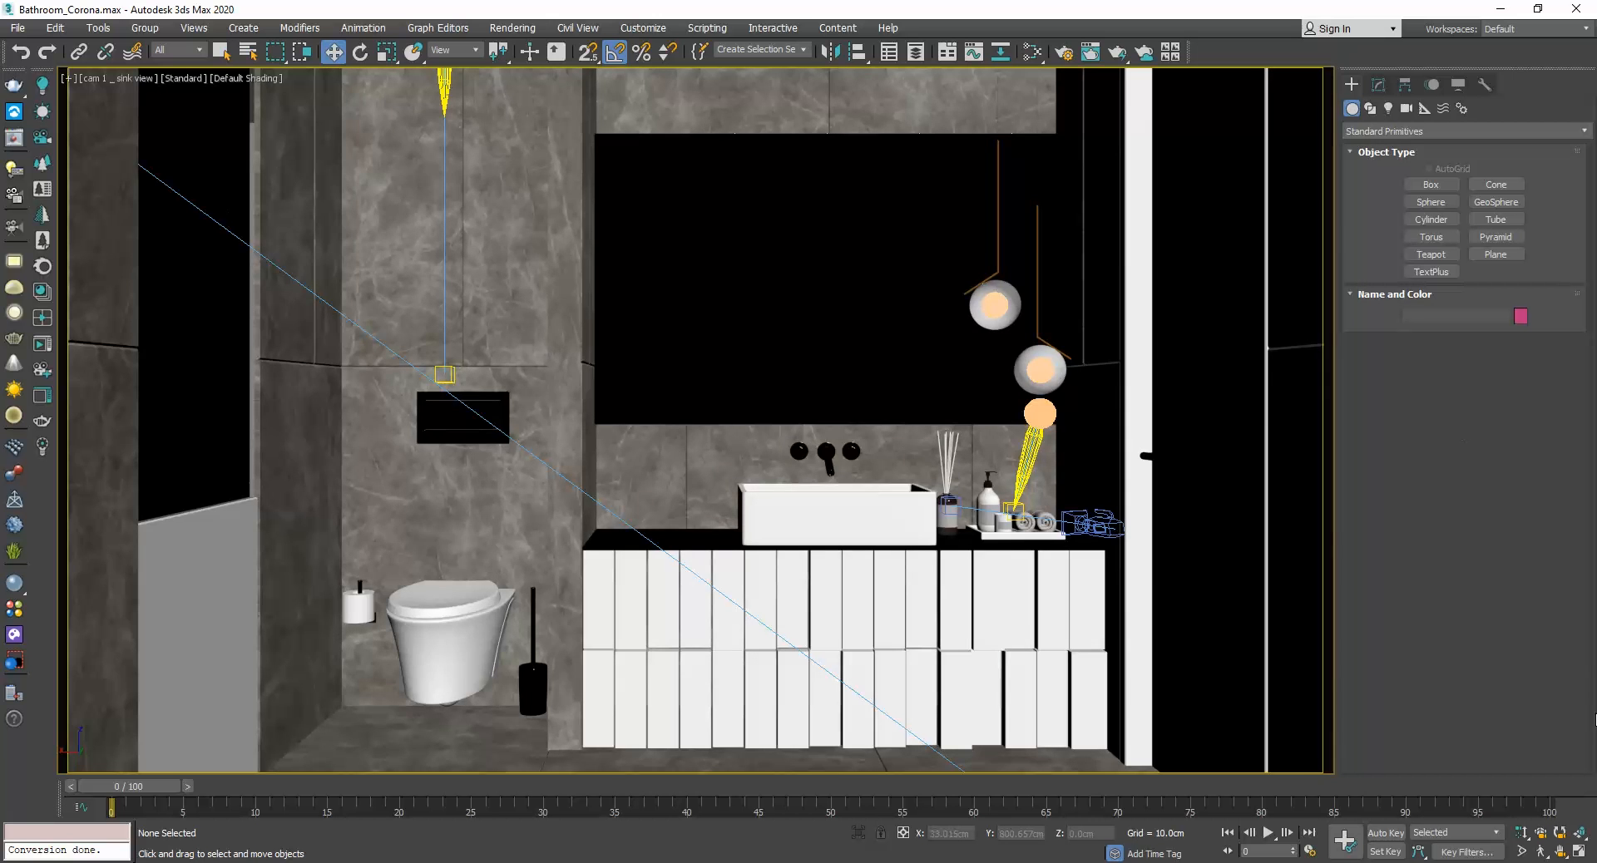
# Restore the four-viewport layout and inspect the converted parameters of the sun, the shower ceiling light and the tray light.
pyautogui.hotkey('alt', 'w')
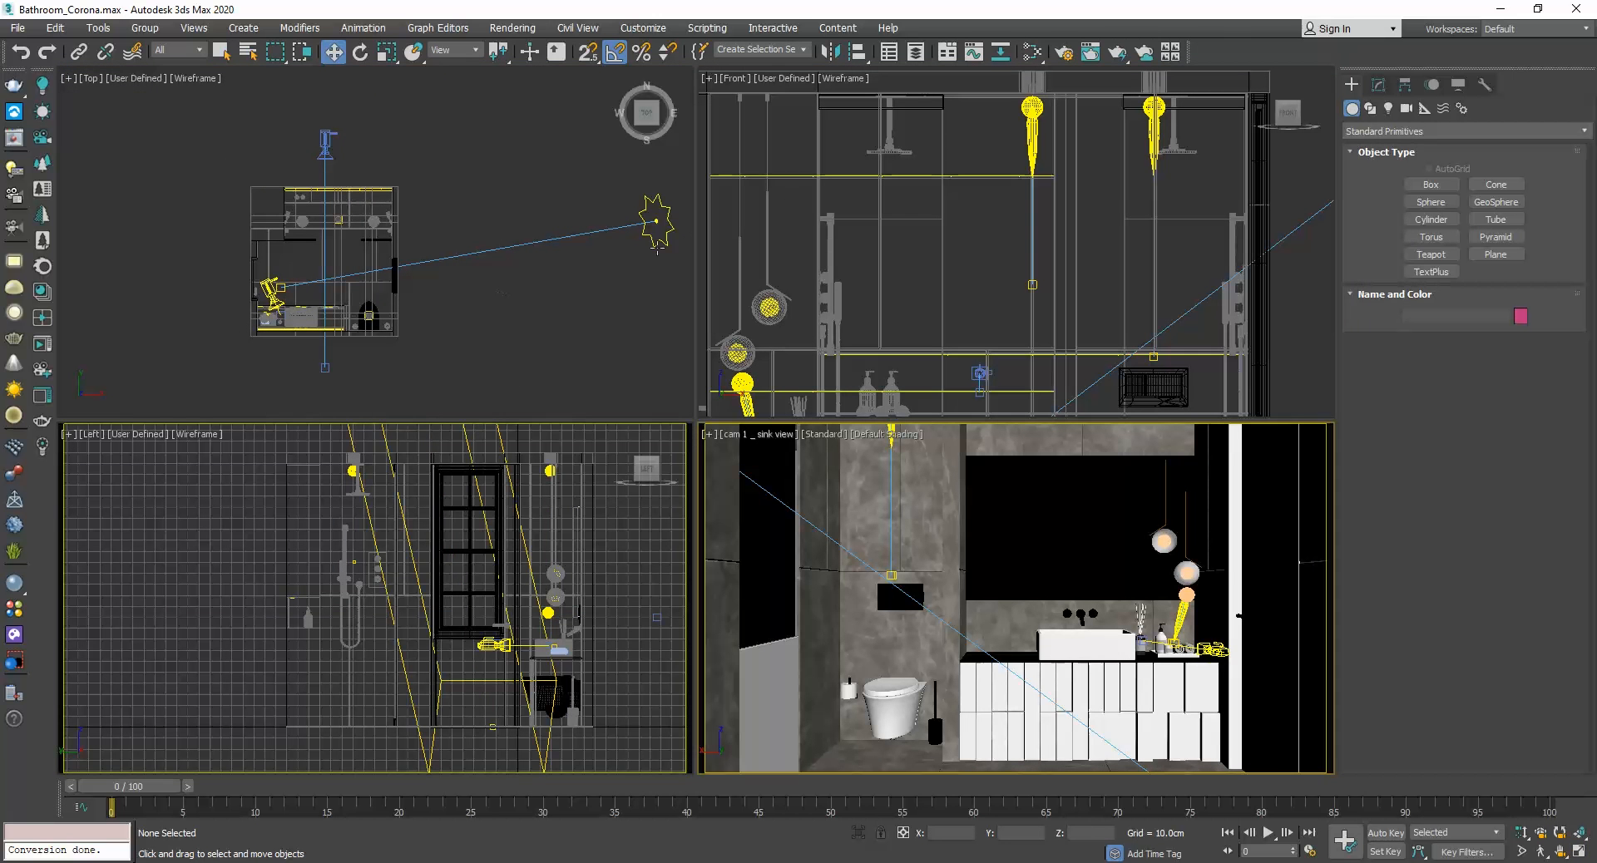
pyautogui.click(657, 241)
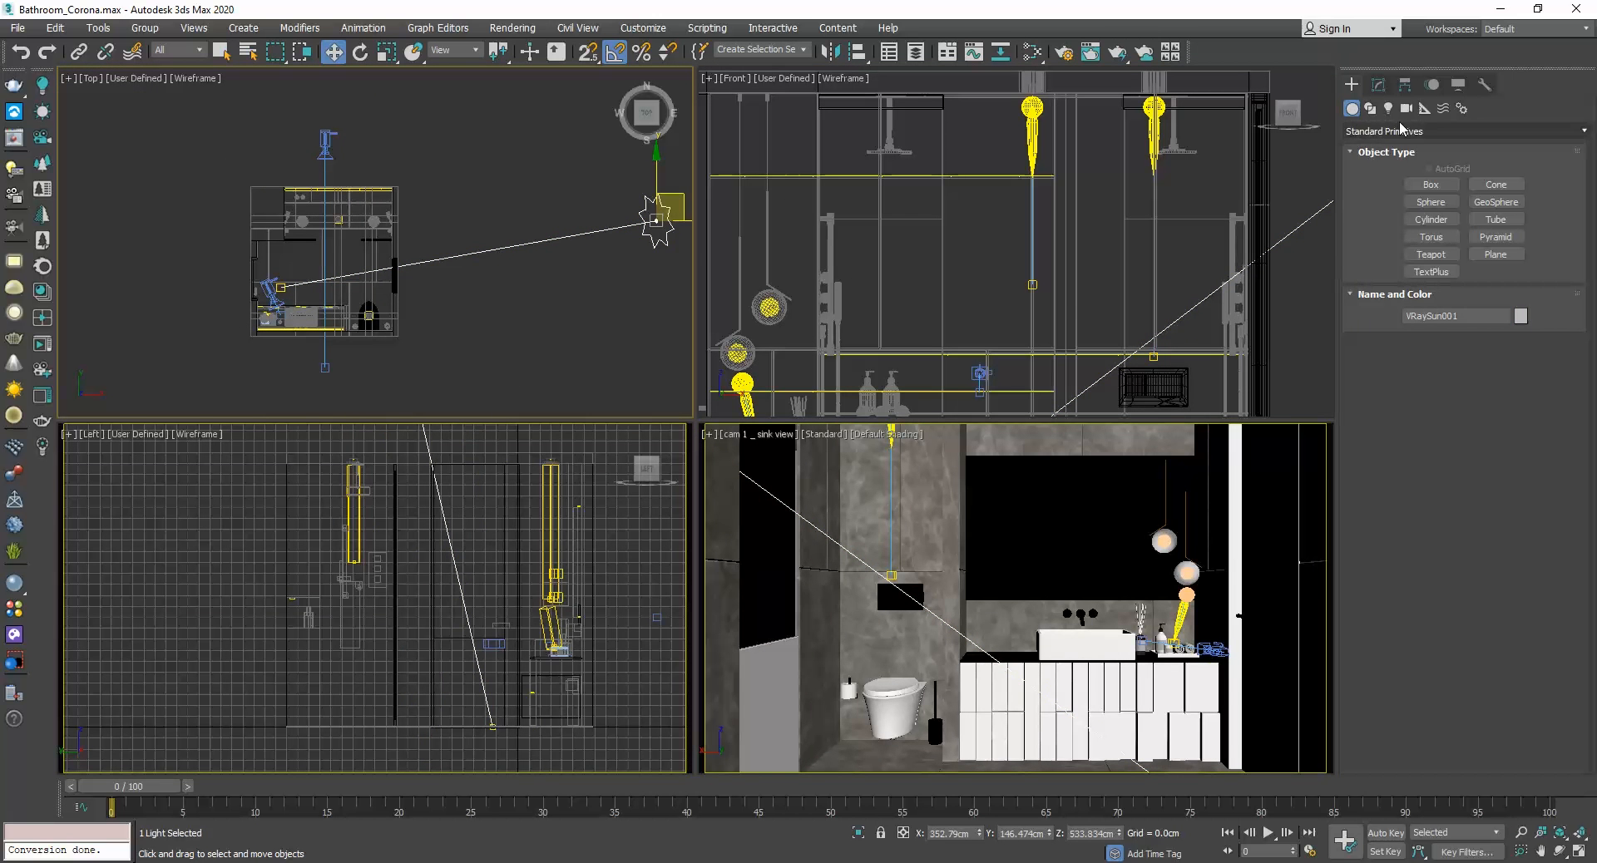
pyautogui.click(1379, 84)
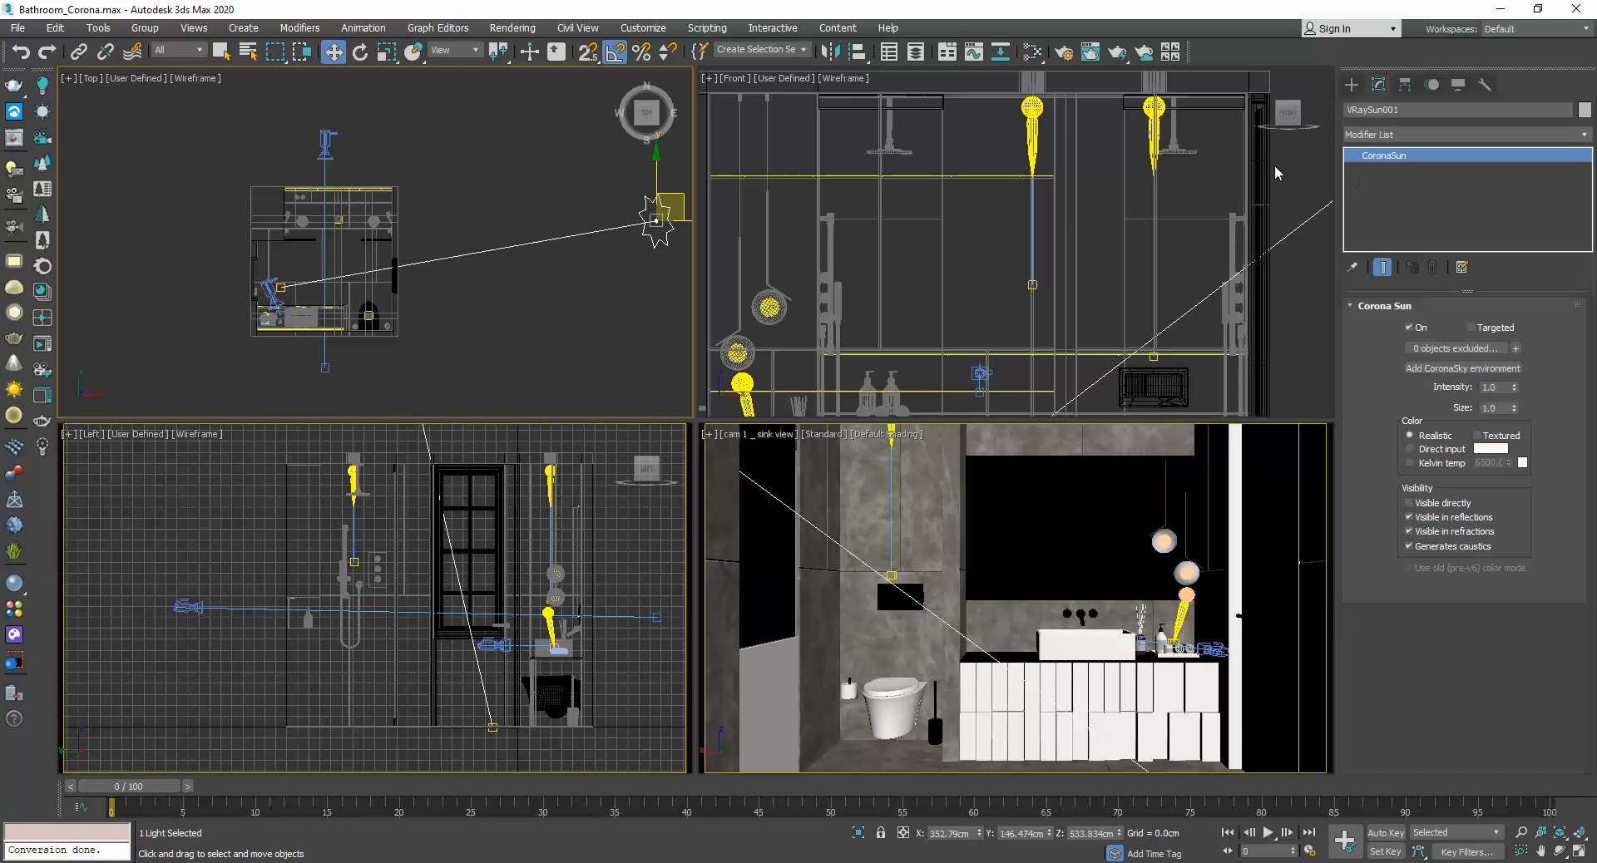
pyautogui.click(1031, 108)
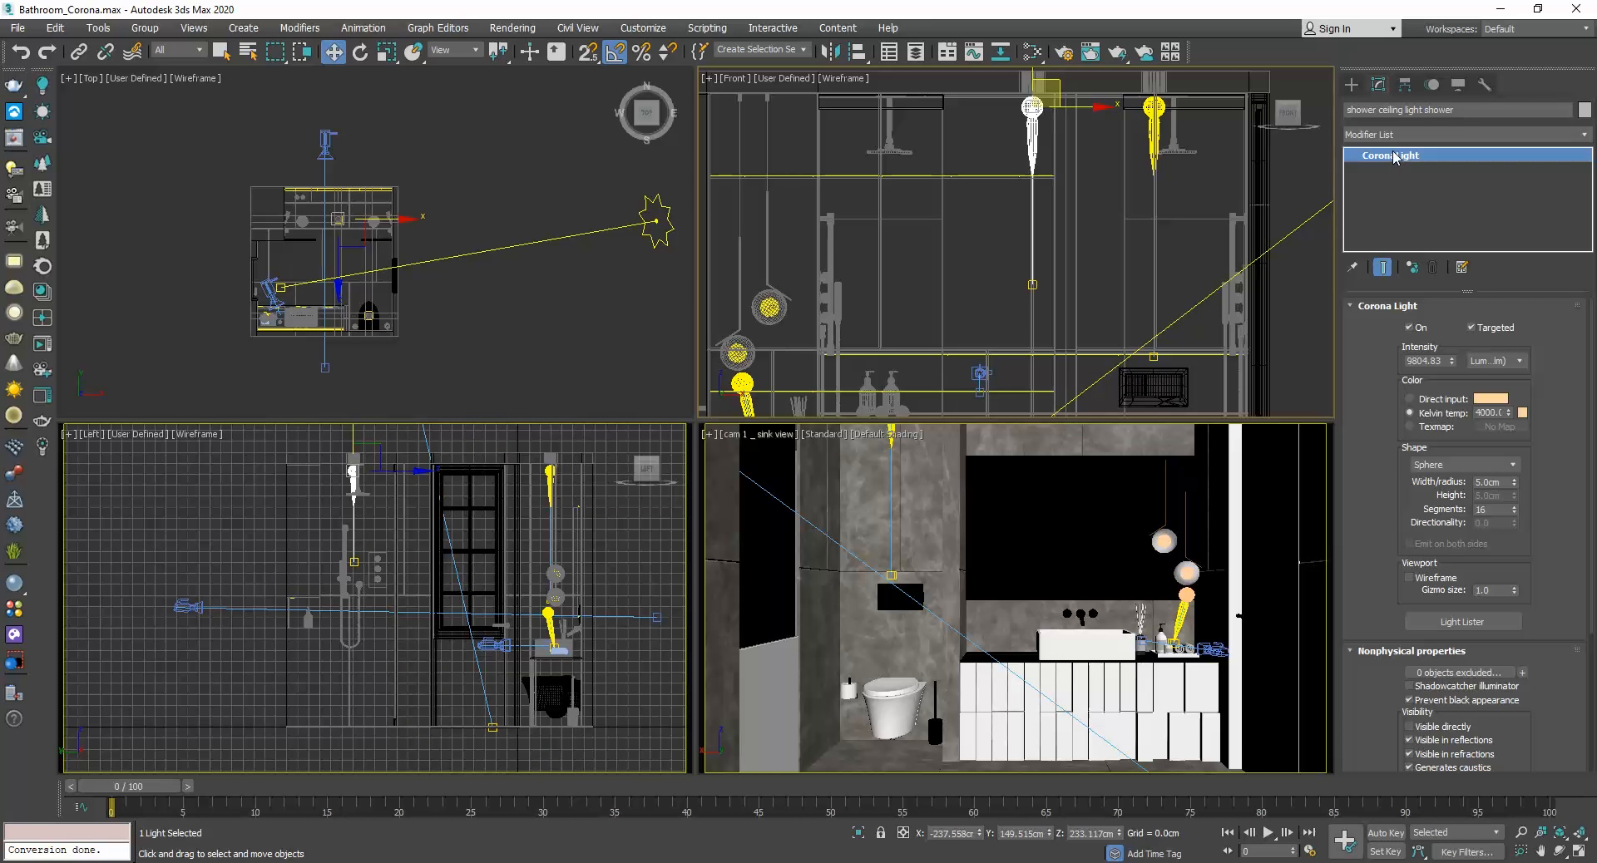
pyautogui.click(1188, 595)
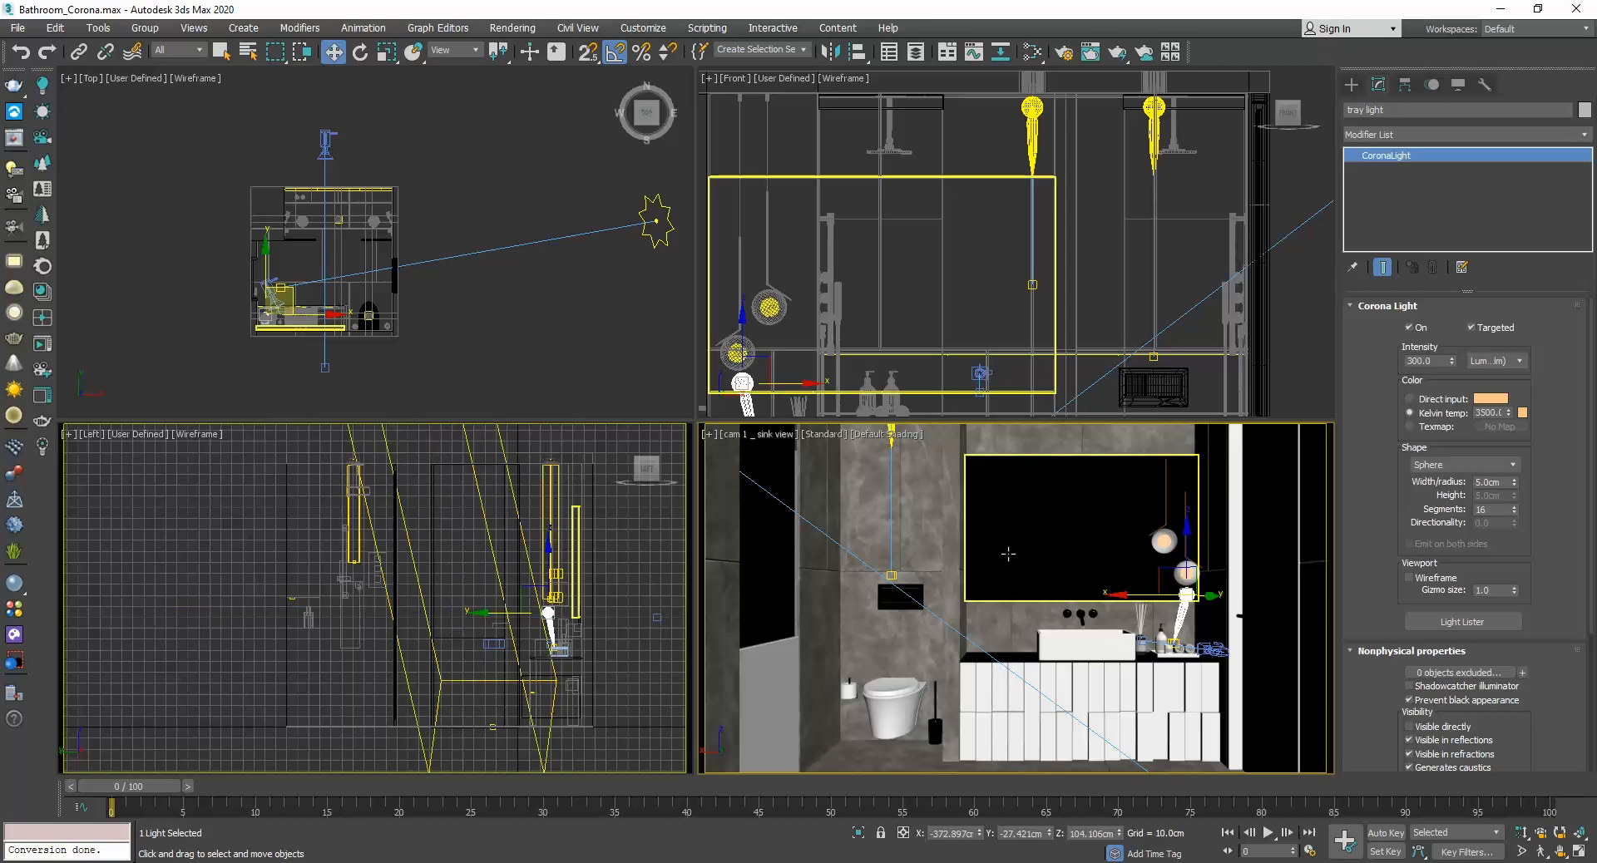
# Test-render the sink camera view, check the tone mapping exposure in the frame buffer, and cancel the render.
pyautogui.click(1119, 55)
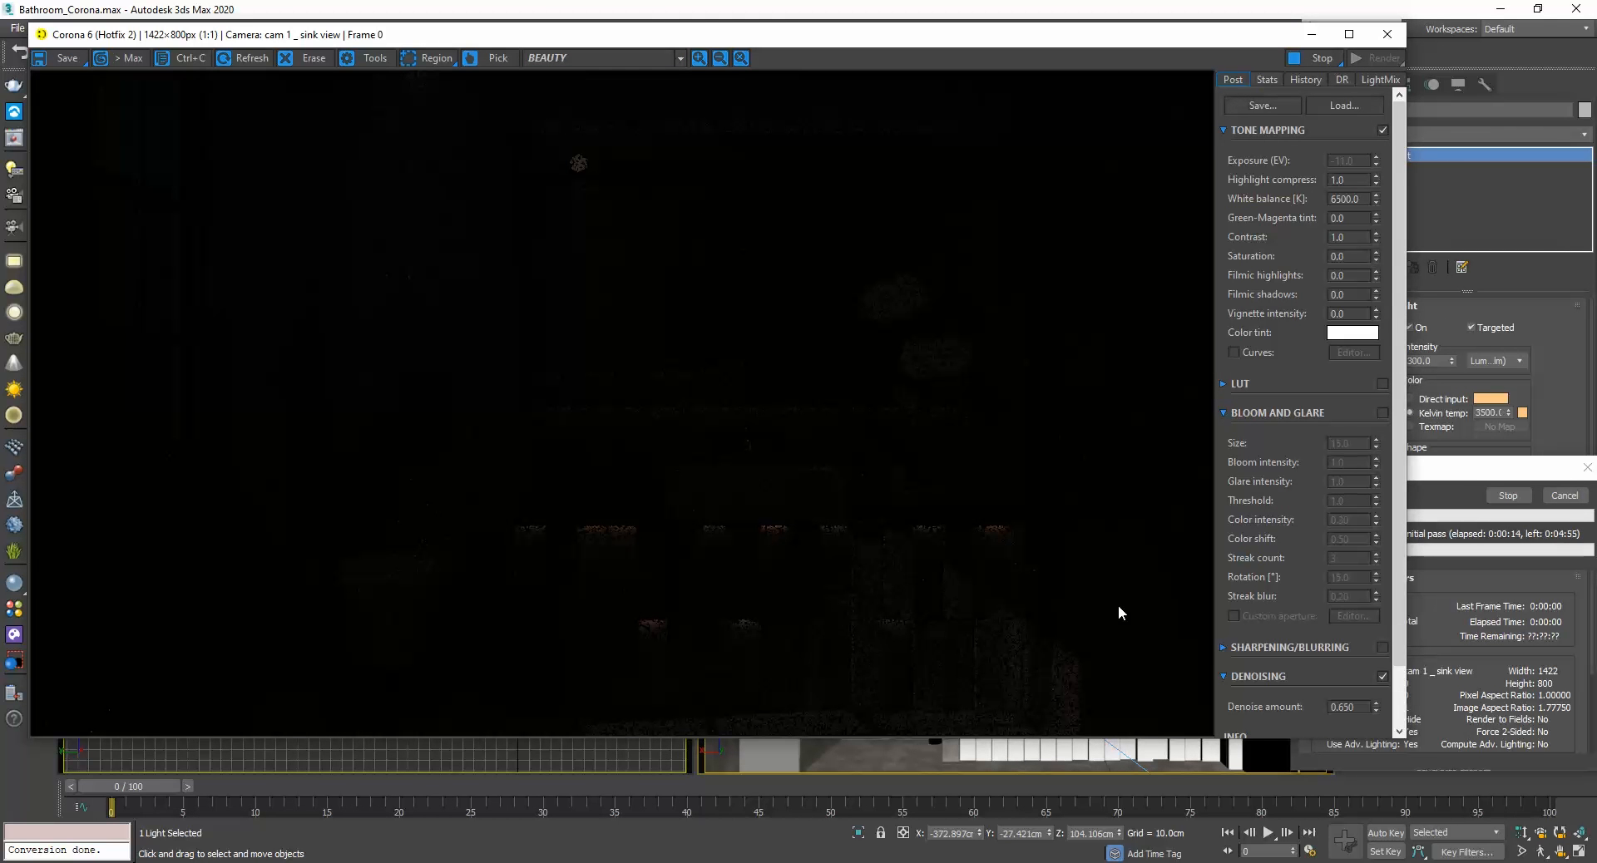
pyautogui.click(1447, 483)
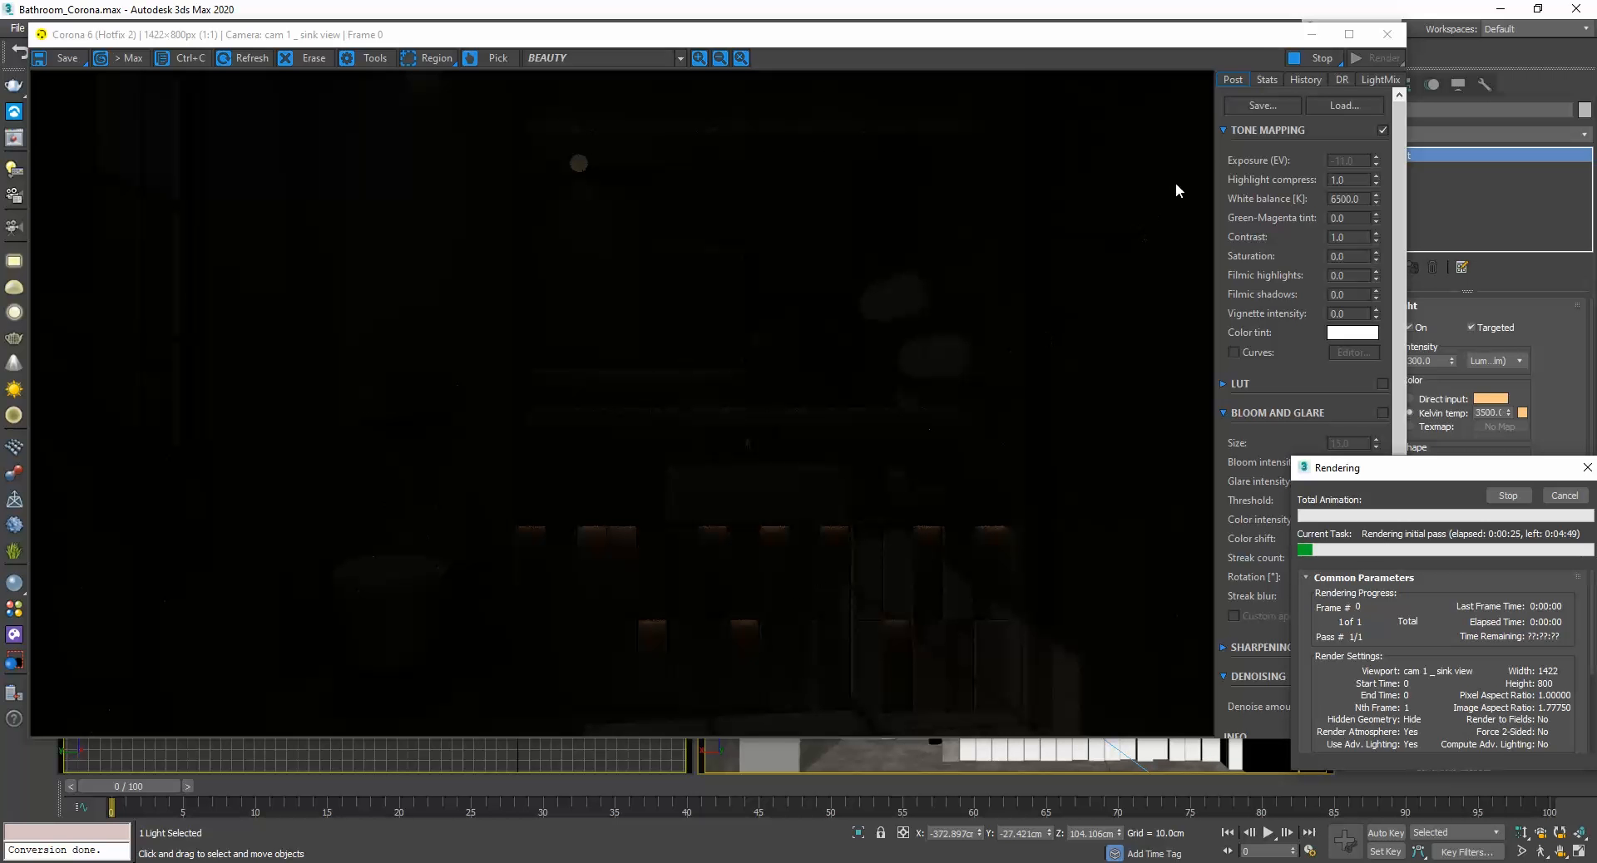
pyautogui.click(1343, 161)
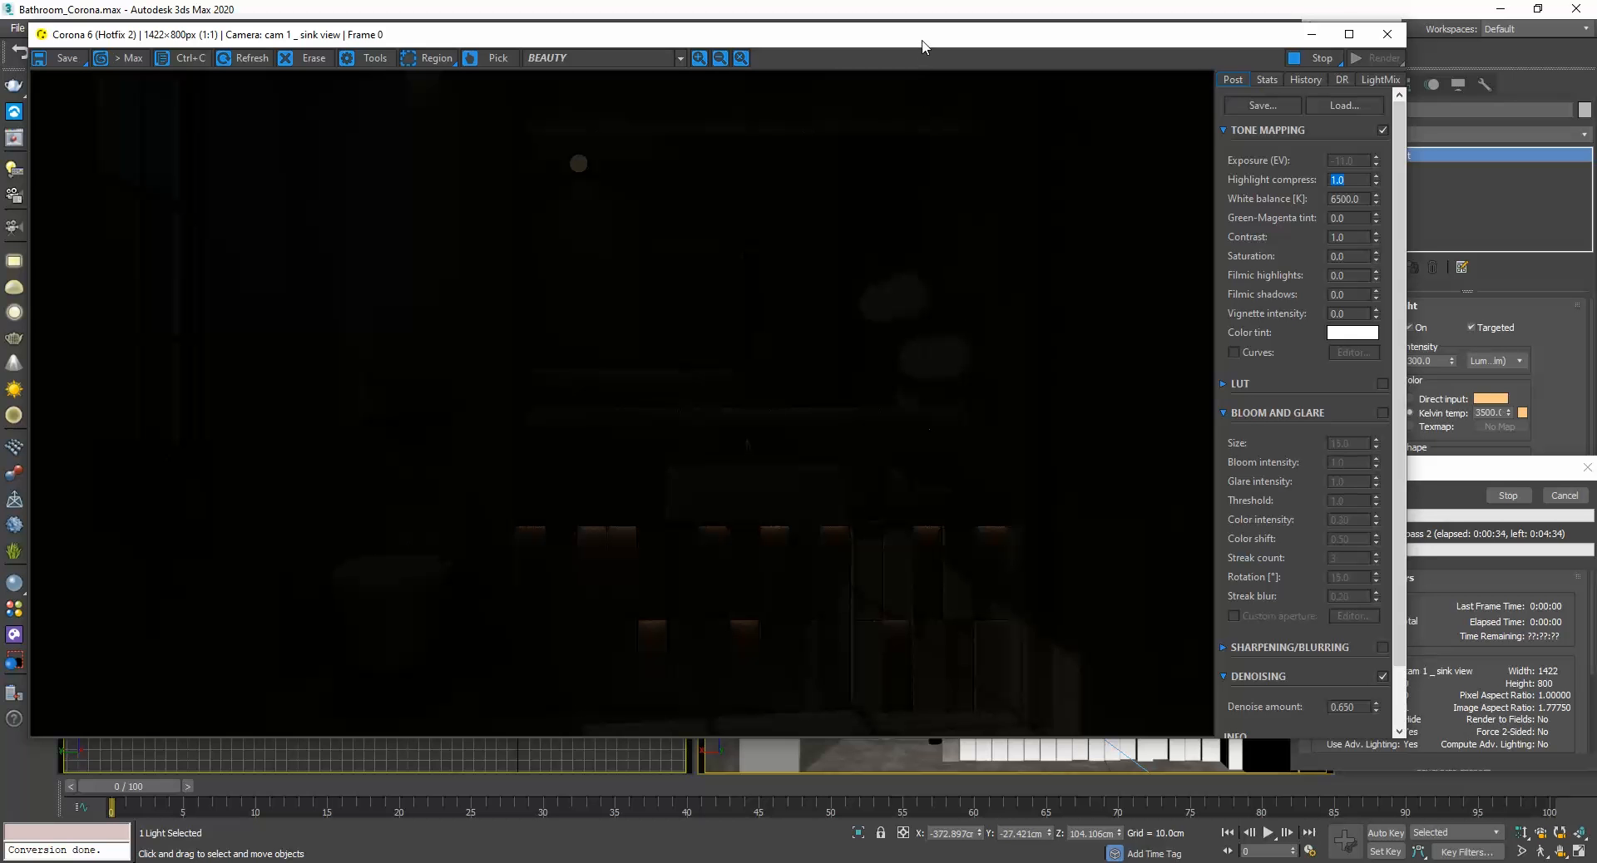
pyautogui.moveTo(922, 41); pyautogui.dragTo(913, 98)
pyautogui.click(1563, 497)
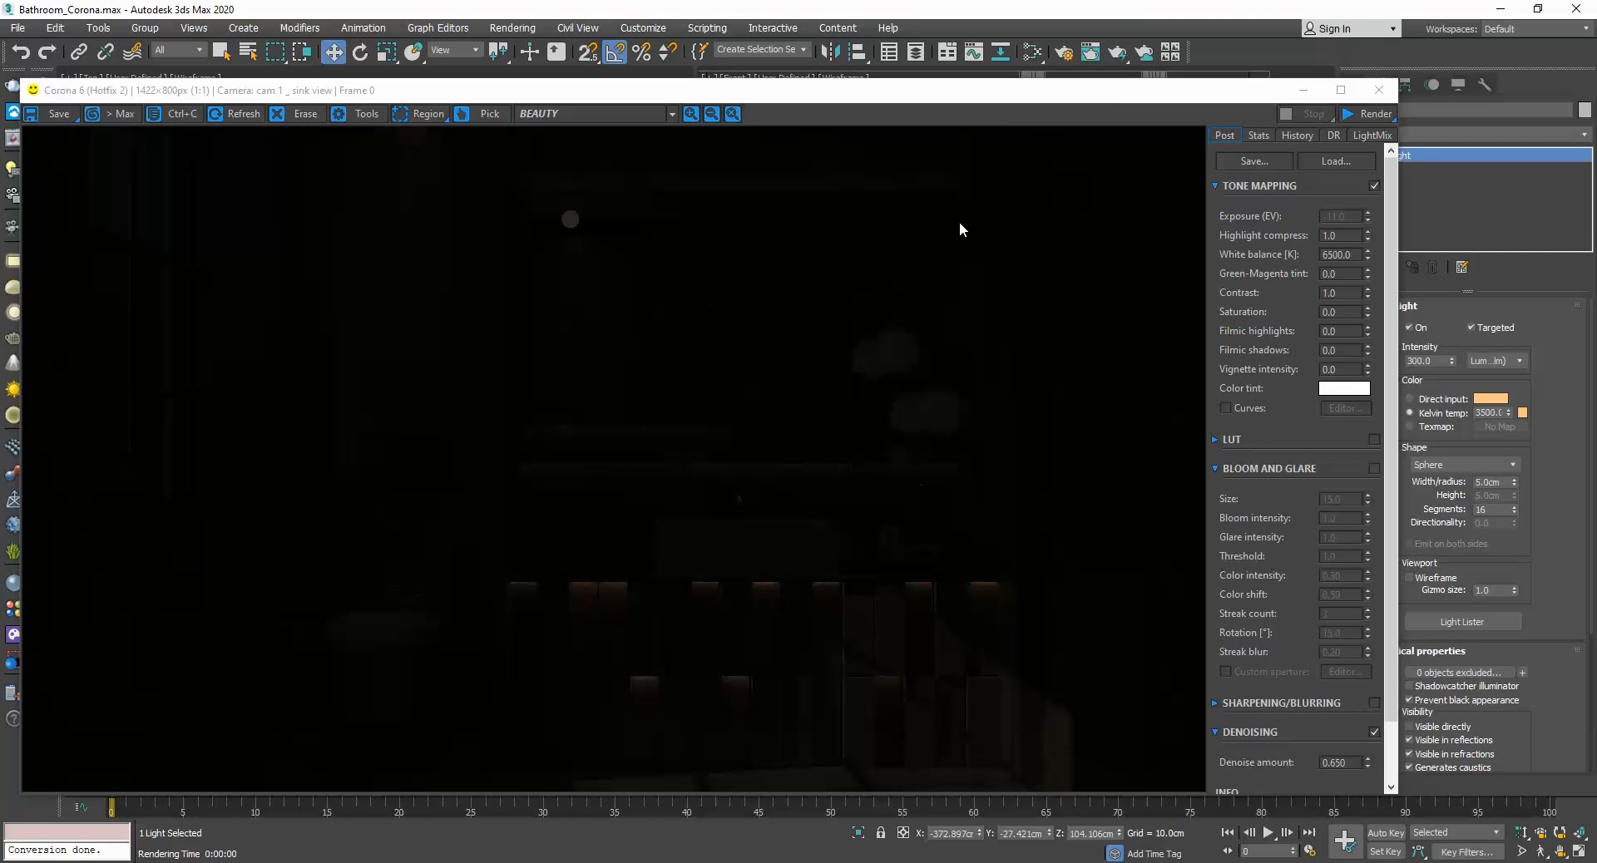
# Set the environment's exposure control to <no exposure control> and render the sink camera view again.
pyautogui.press('8')
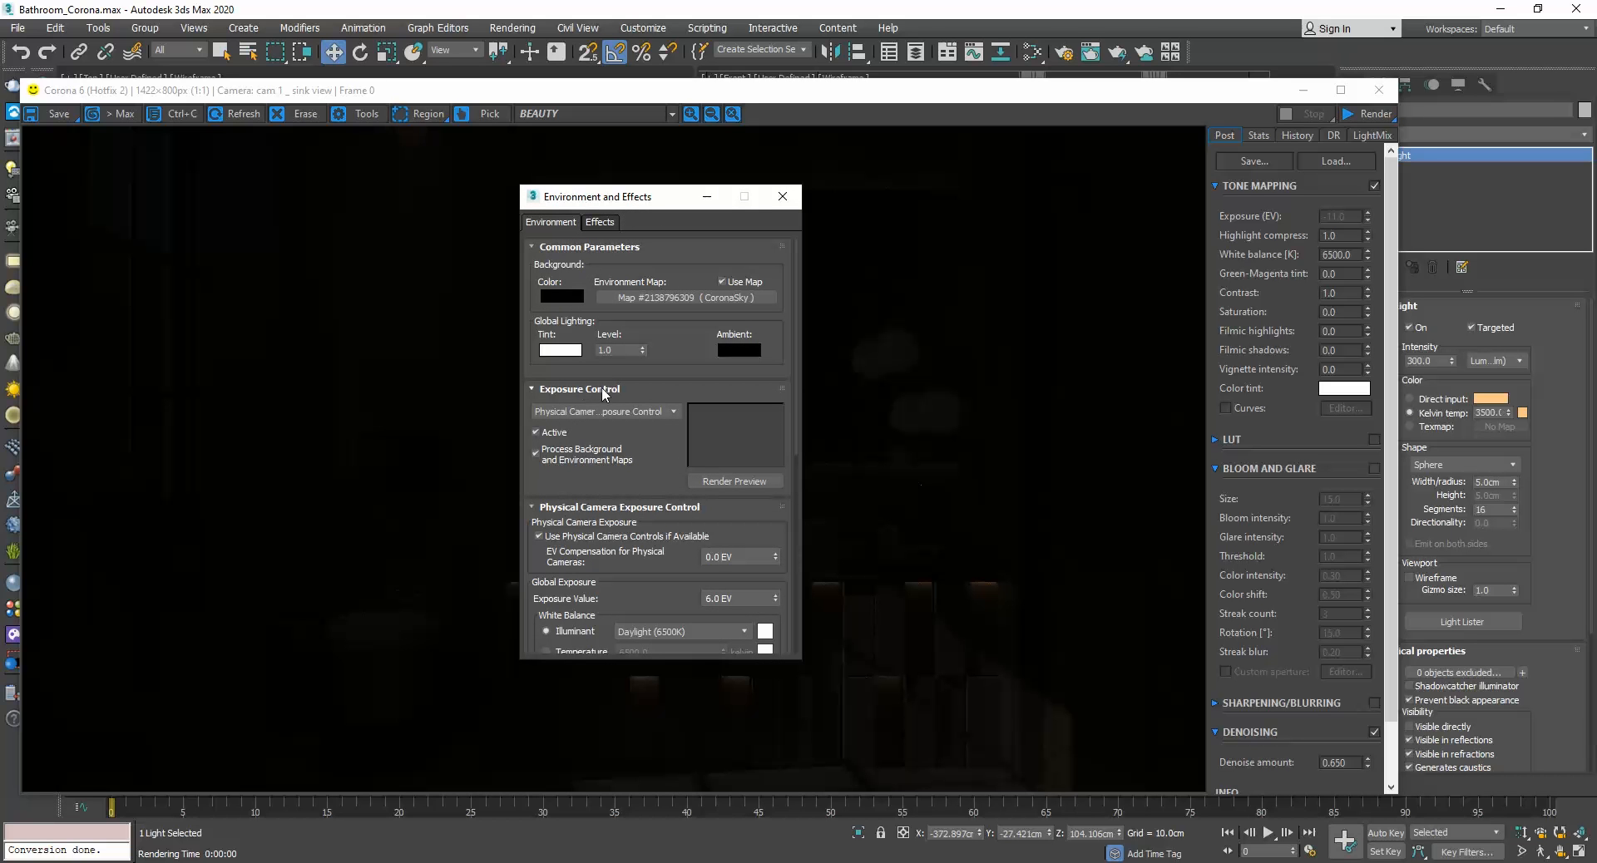
pyautogui.click(611, 411)
pyautogui.click(582, 430)
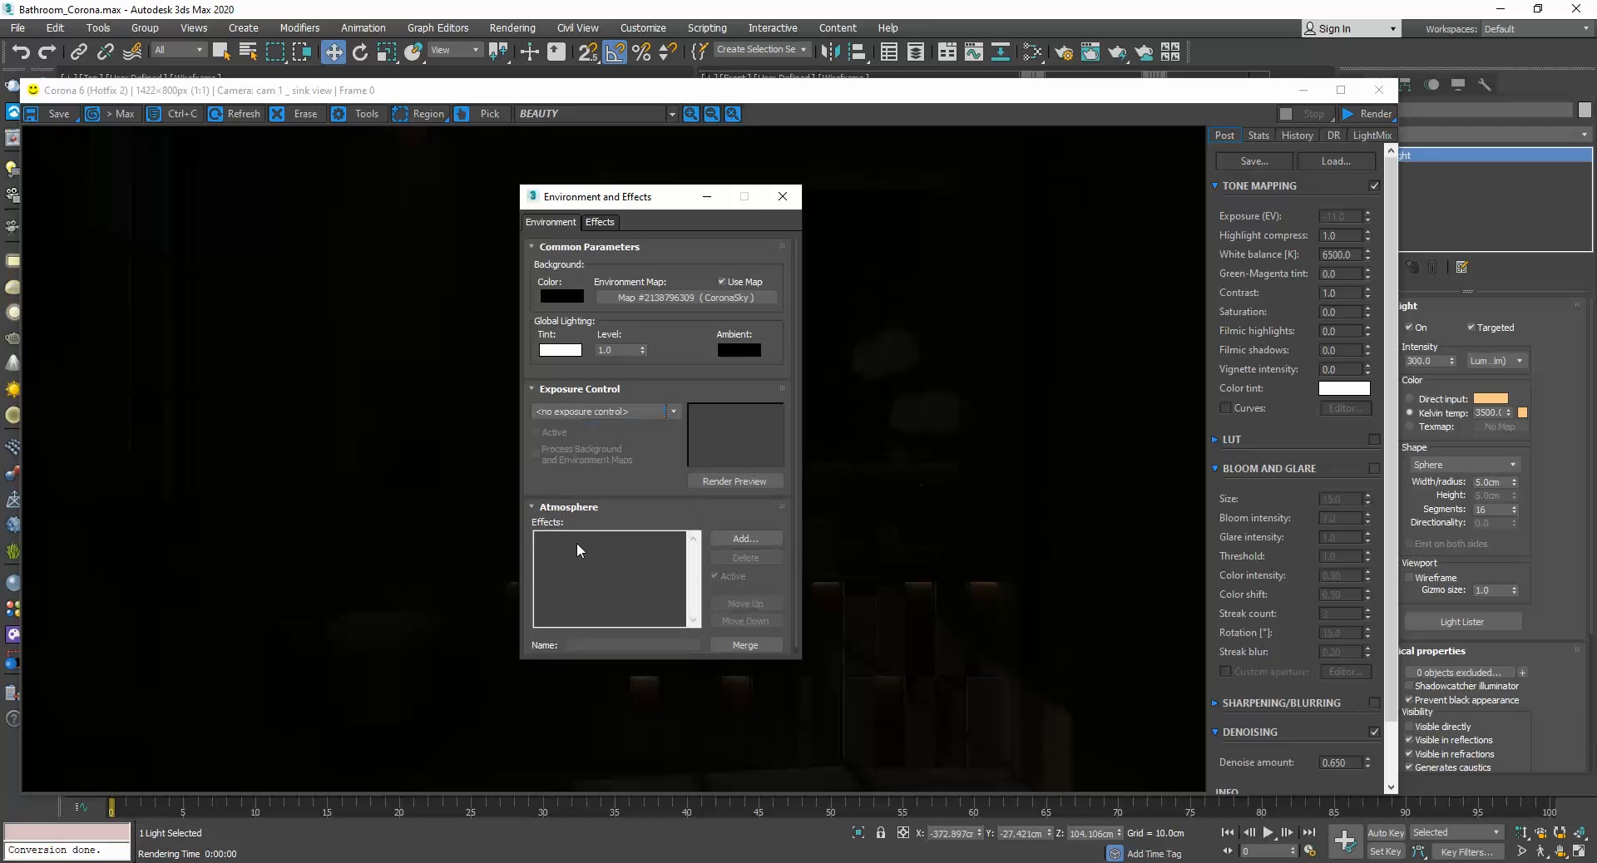
pyautogui.click(782, 197)
pyautogui.click(1117, 53)
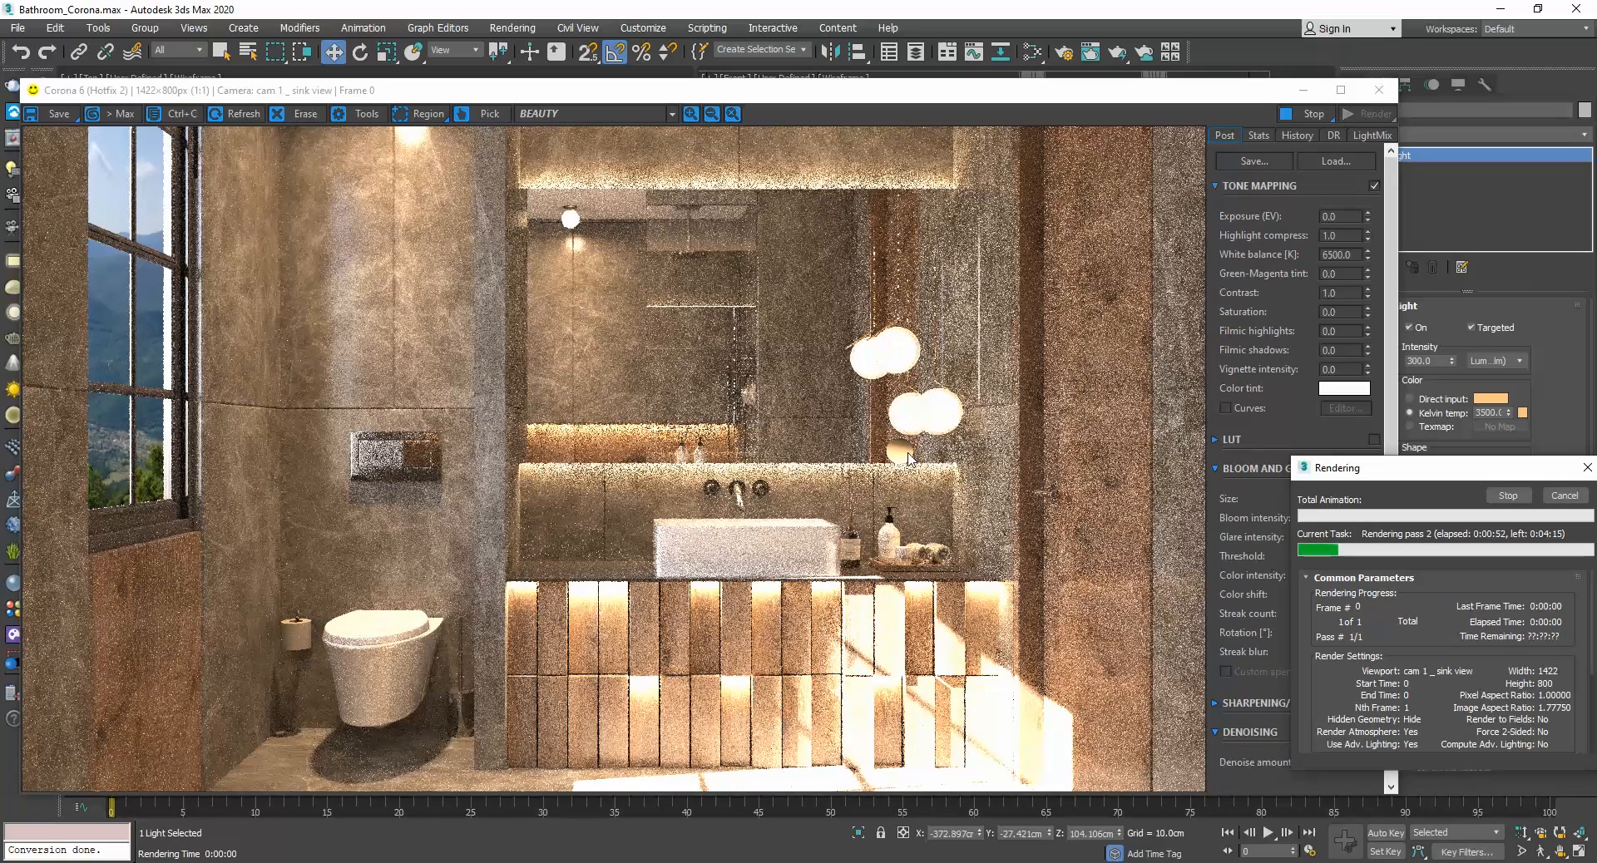
# Cancel the render, turn off Visible in reflections for the shower ceiling light, and re-render the sink camera view.
pyautogui.click(1565, 496)
pyautogui.click(1378, 89)
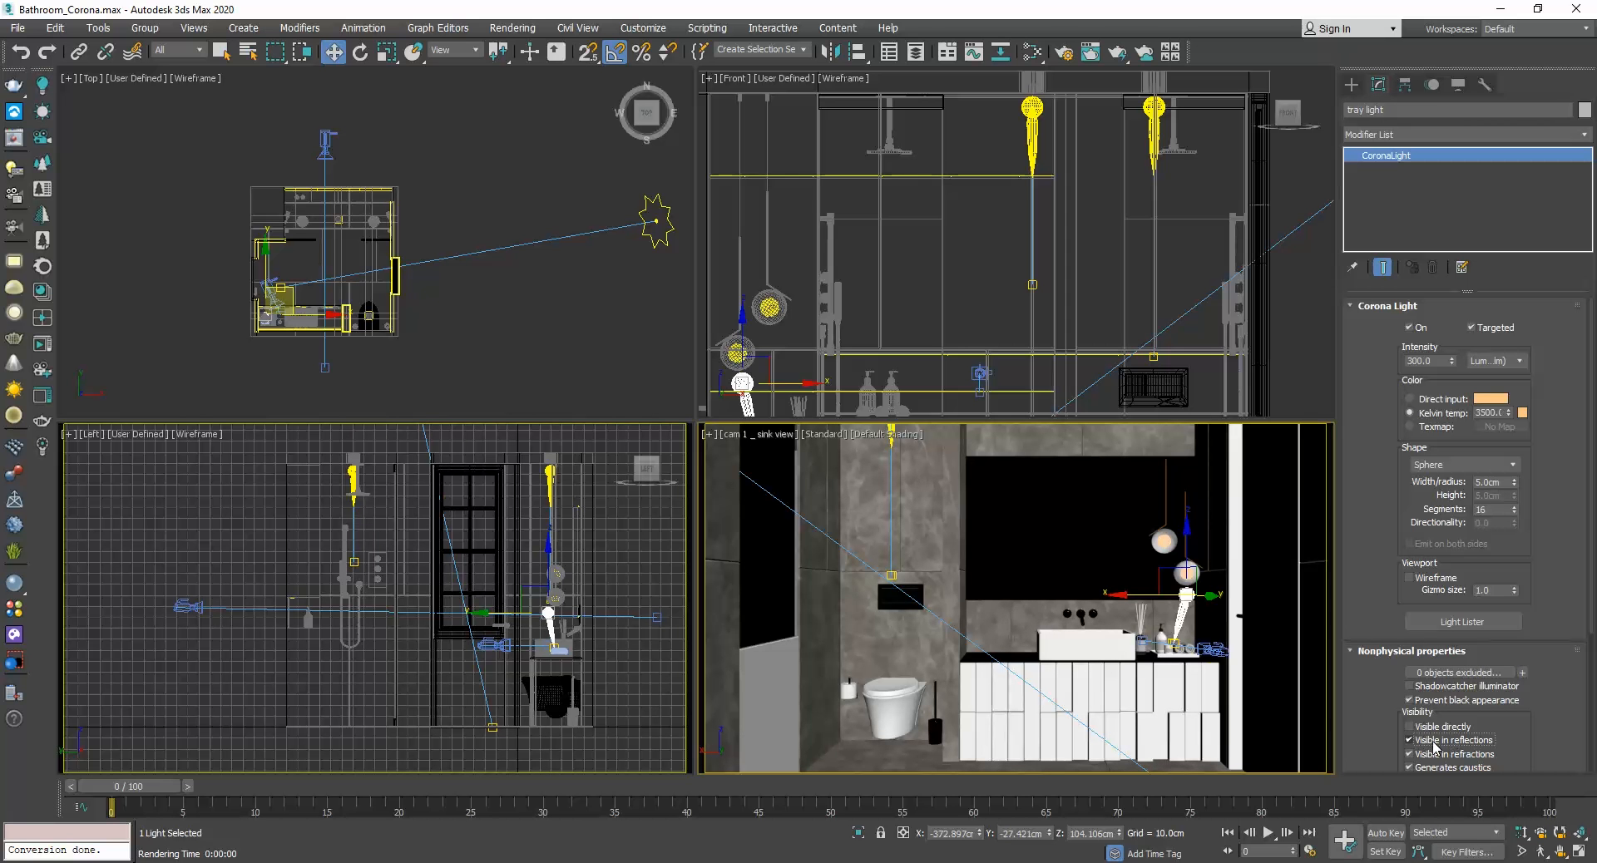
pyautogui.click(1032, 112)
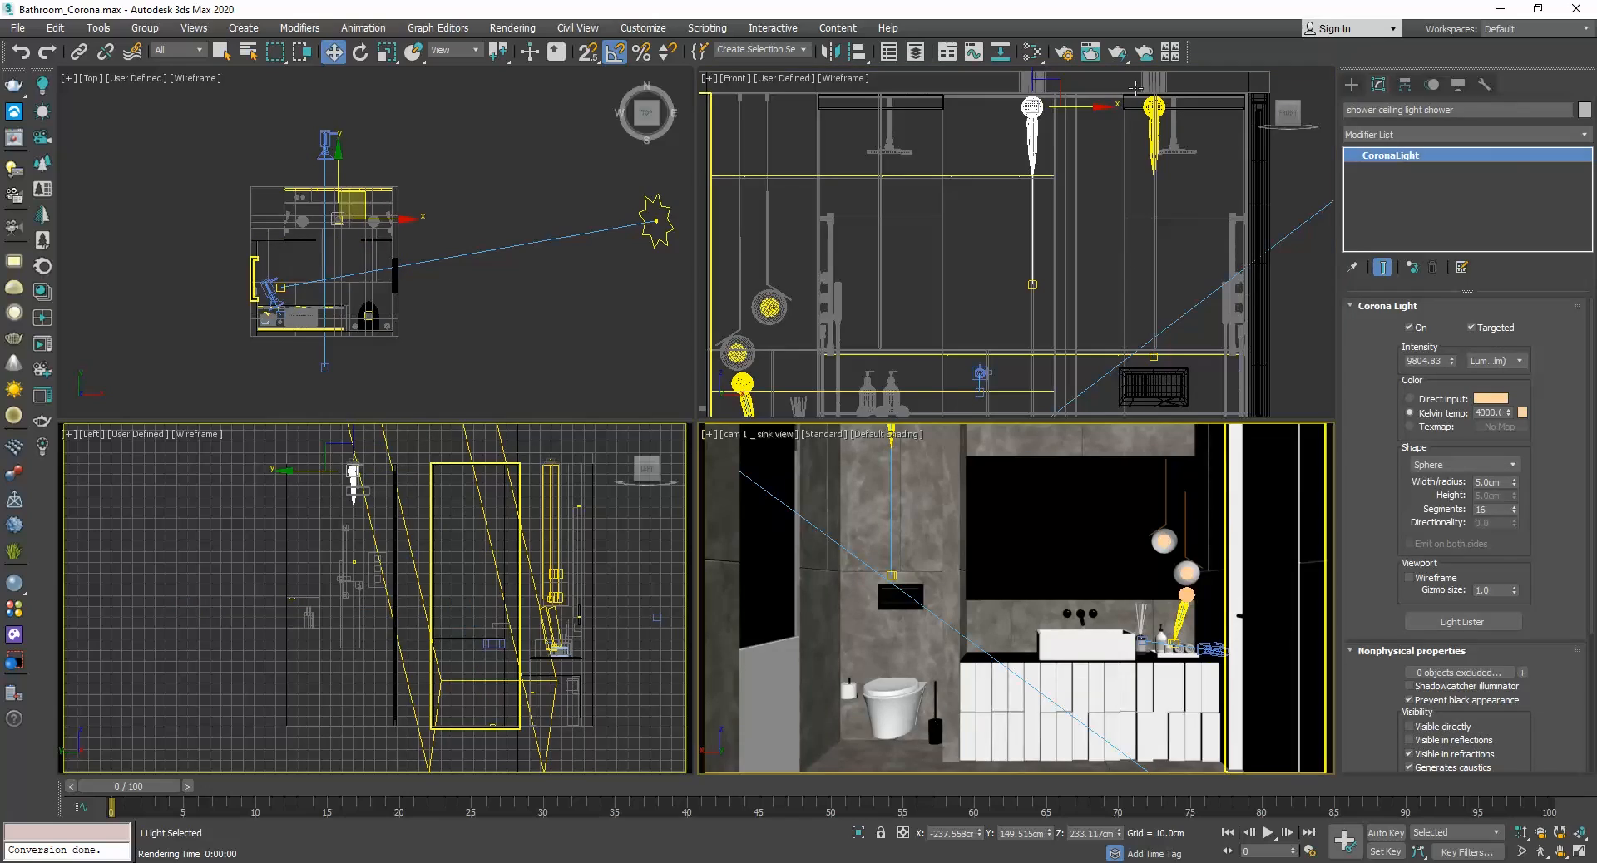
pyautogui.click(1118, 53)
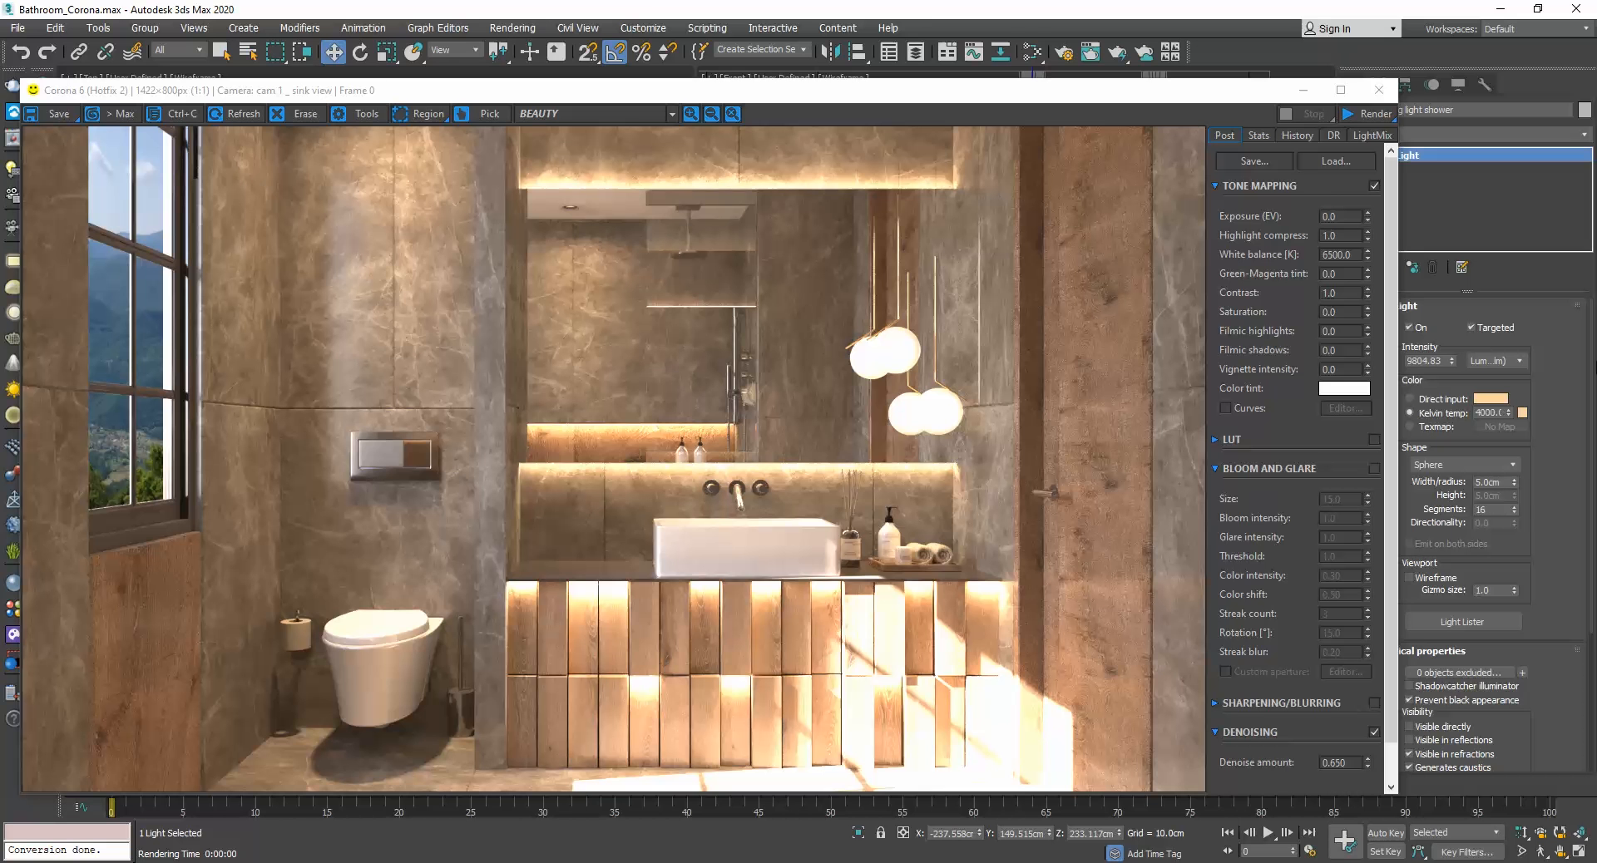
# In LightMix, set the VRaySun001 intensity to 0.3 and the sink light 04 intensity to 0.5.
pyautogui.click(1372, 135)
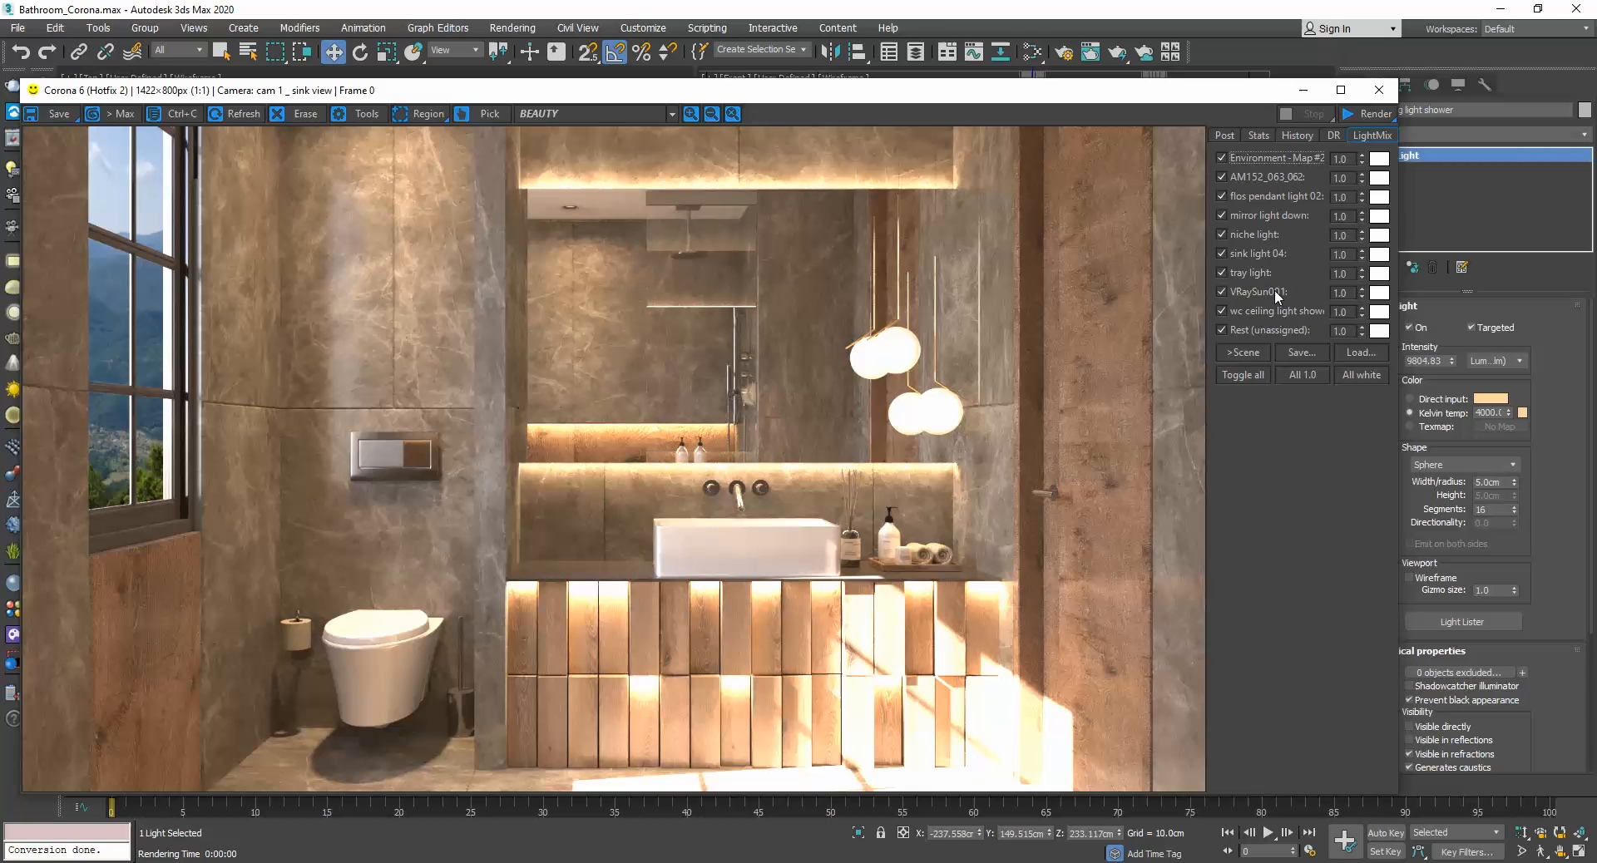
pyautogui.doubleClick(1339, 293)
pyautogui.write('0.3')
pyautogui.press('Return')
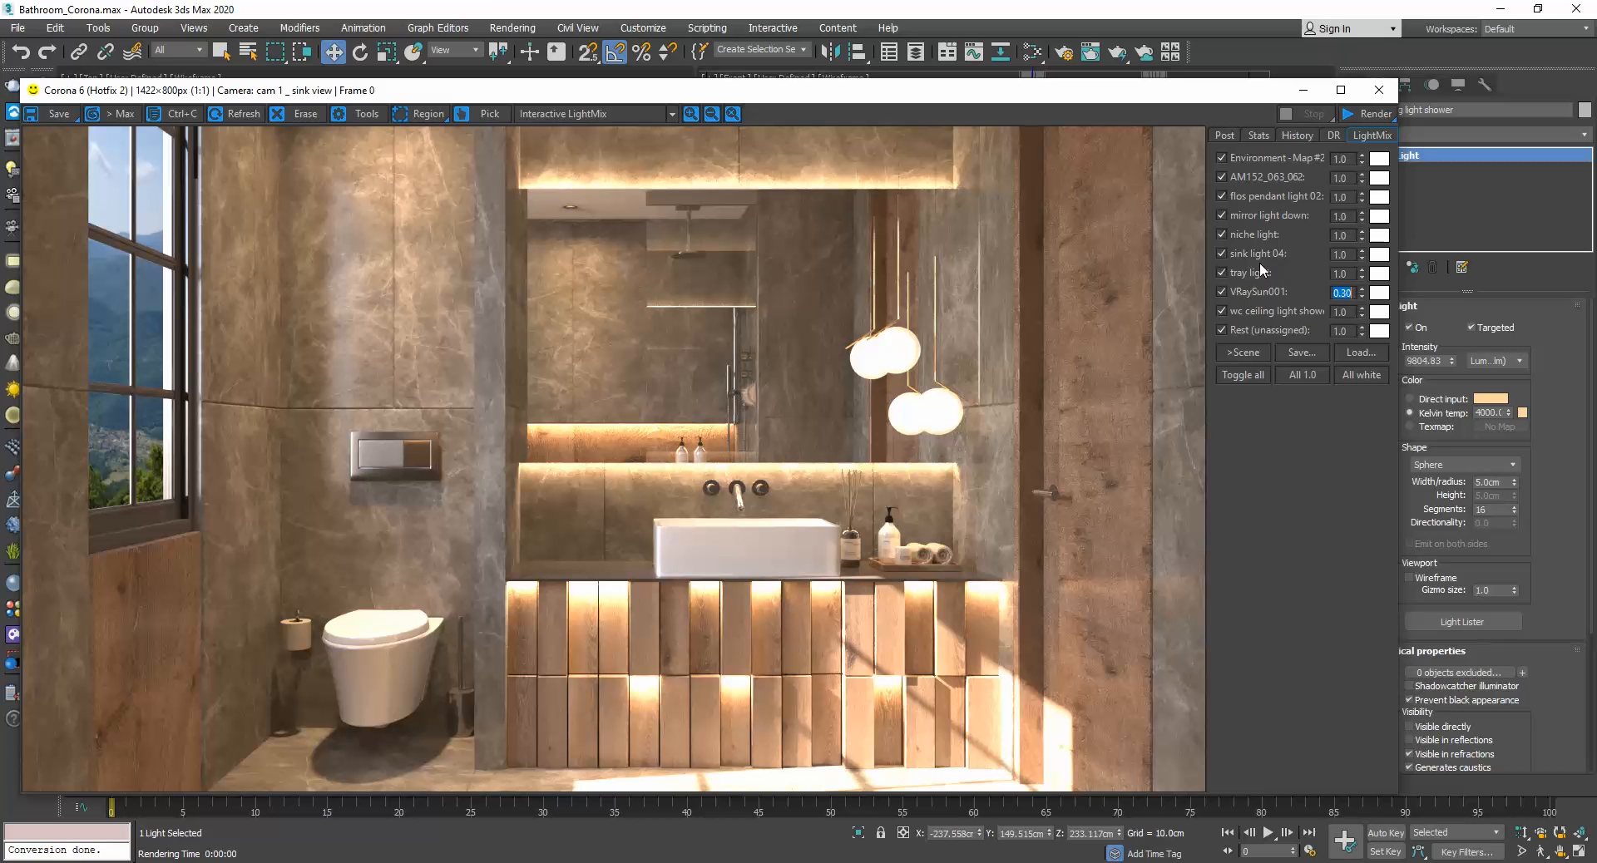
pyautogui.doubleClick(1349, 253)
pyautogui.write('0.5')
pyautogui.press('Return')
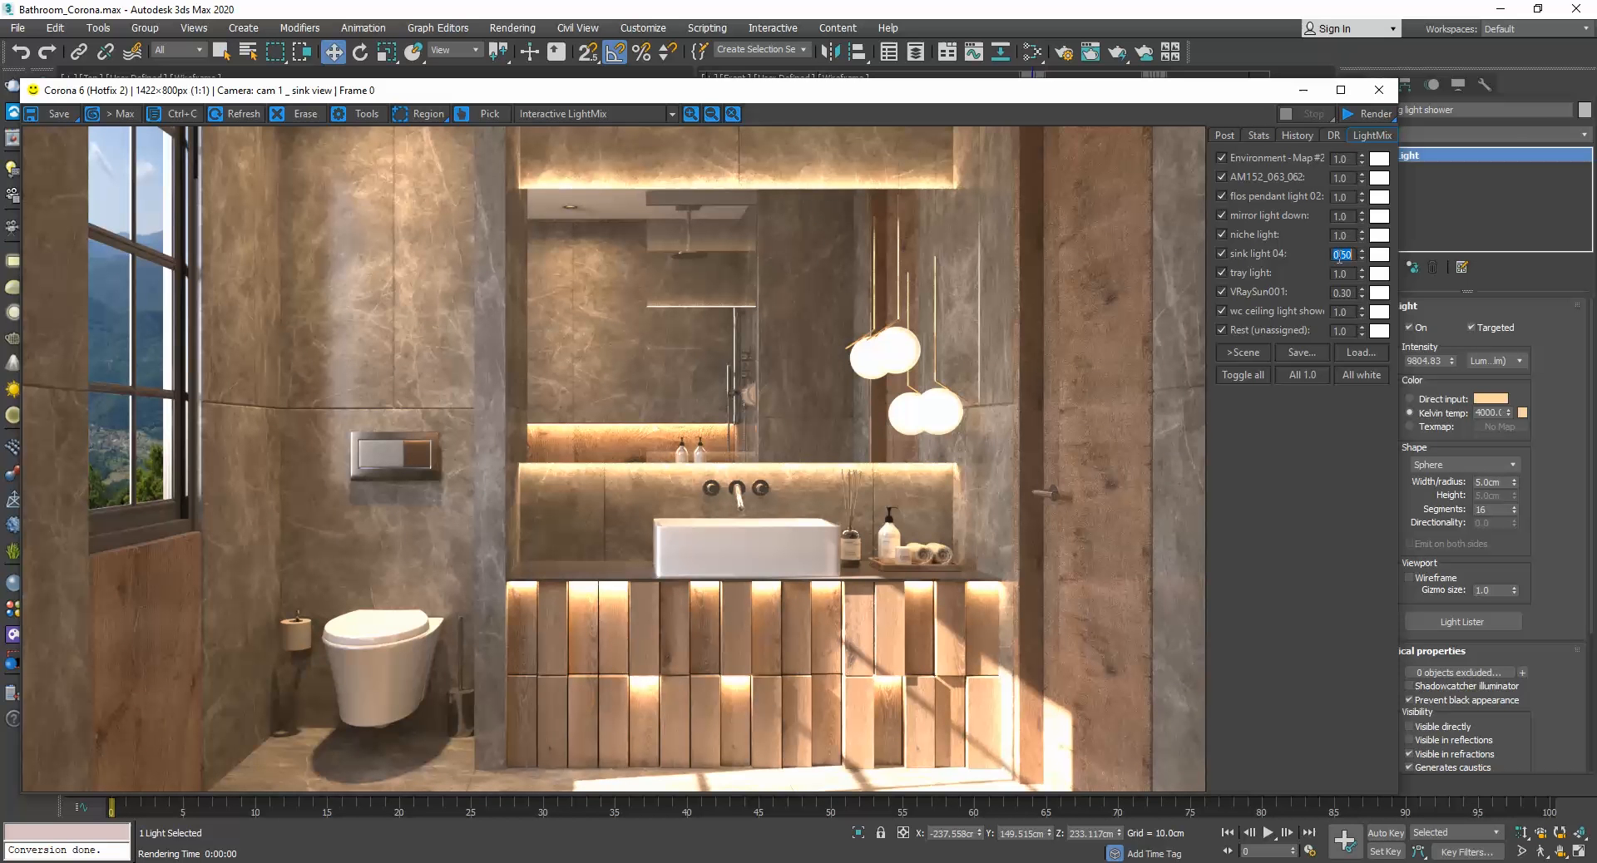
# Switch to the V-Ray Frame Buffer, add an Exposure correction layer for comparison, and return to the Corona frame buffer's post settings.
pyautogui.click(1224, 135)
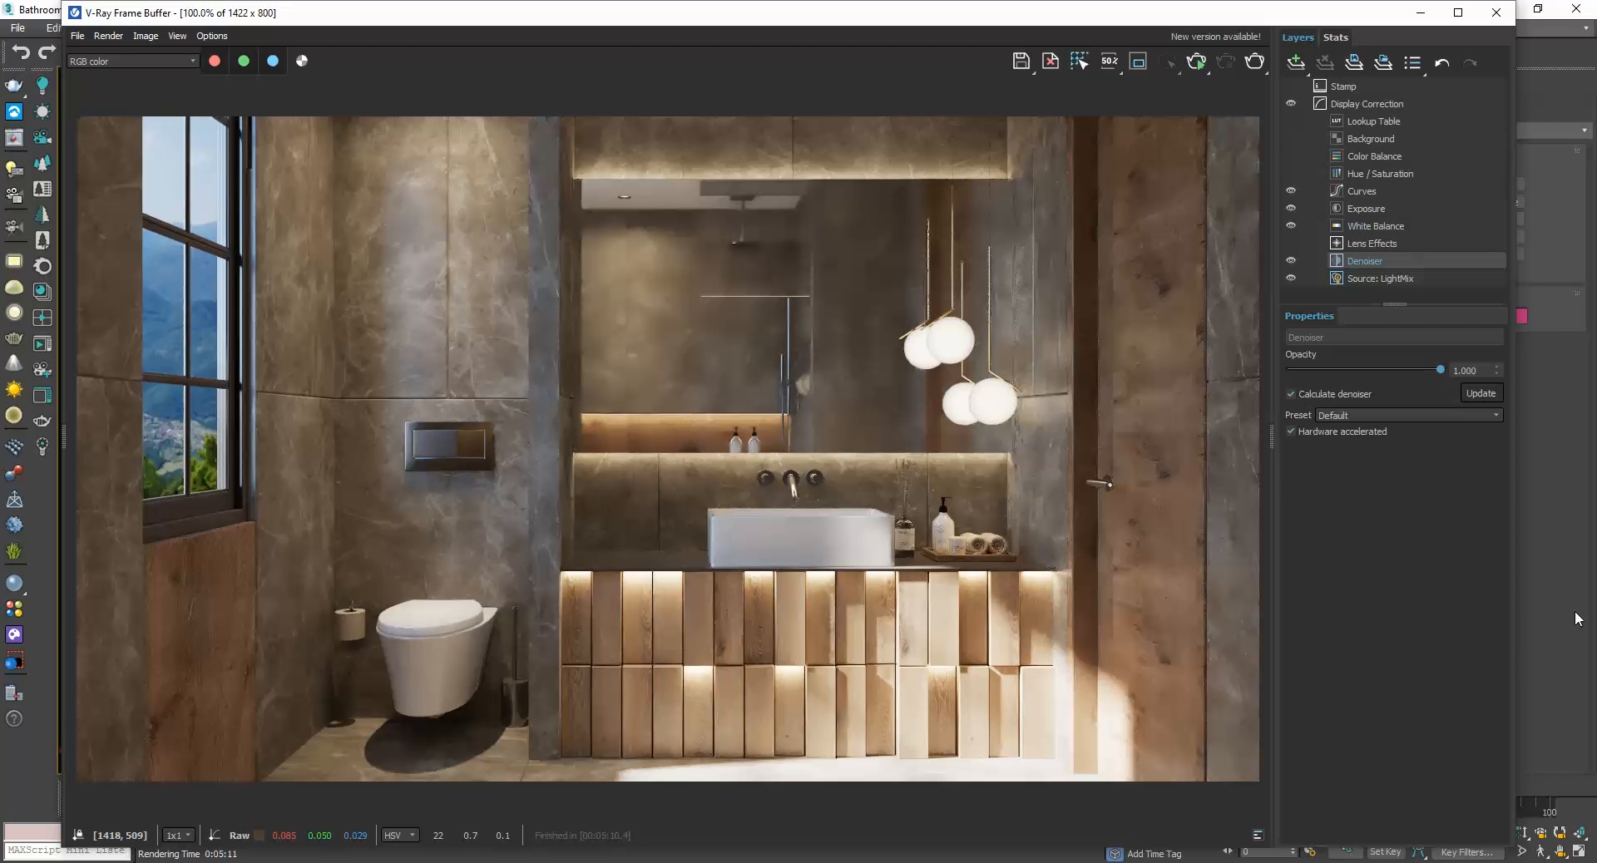
pyautogui.click(1296, 64)
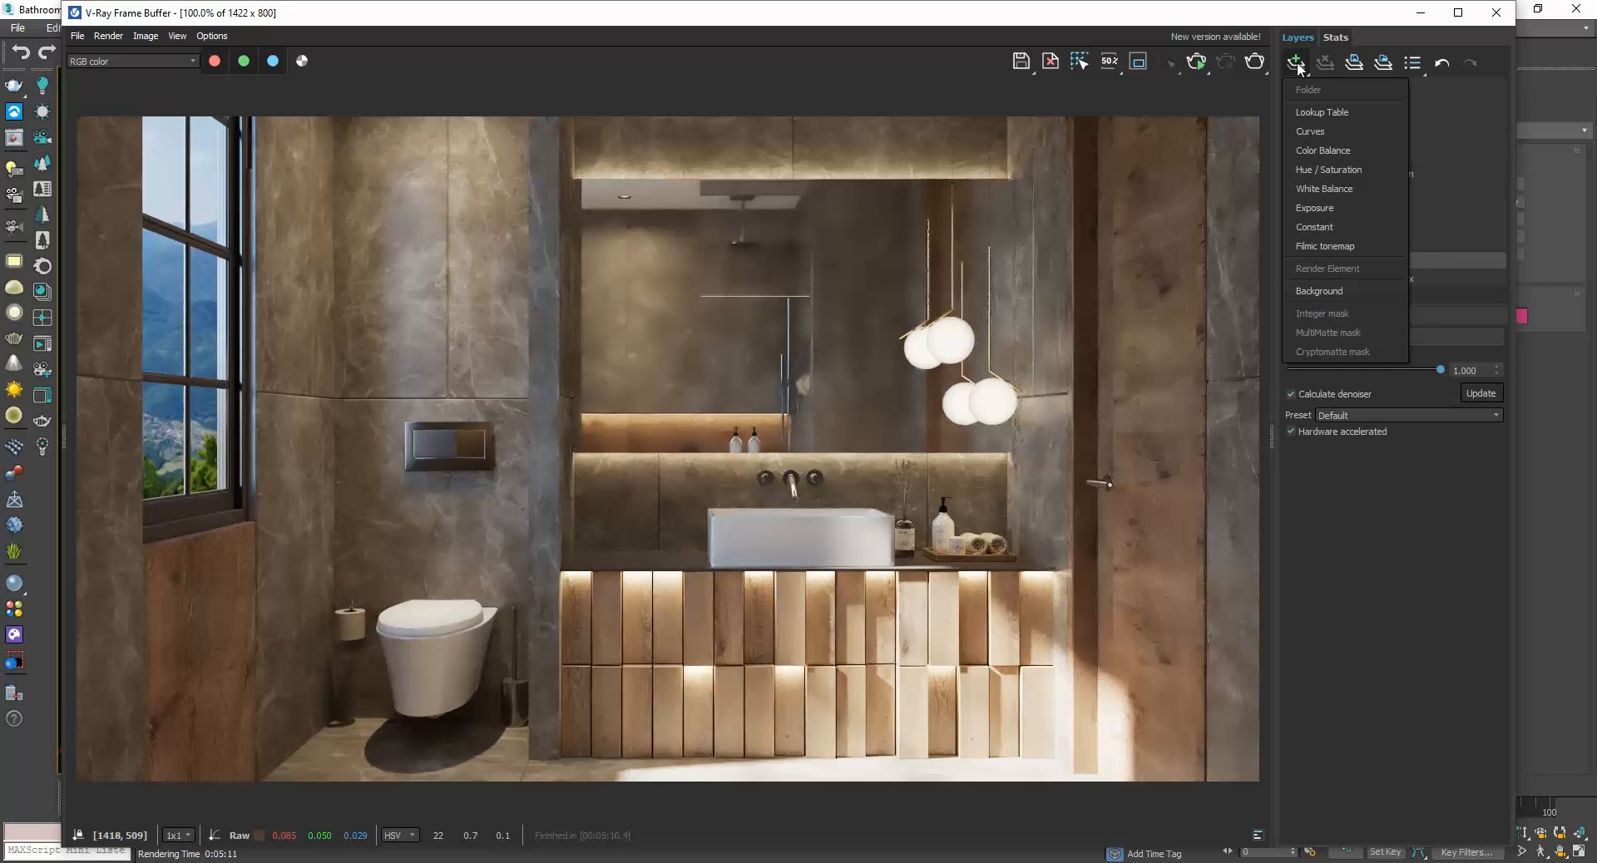
pyautogui.click(1329, 208)
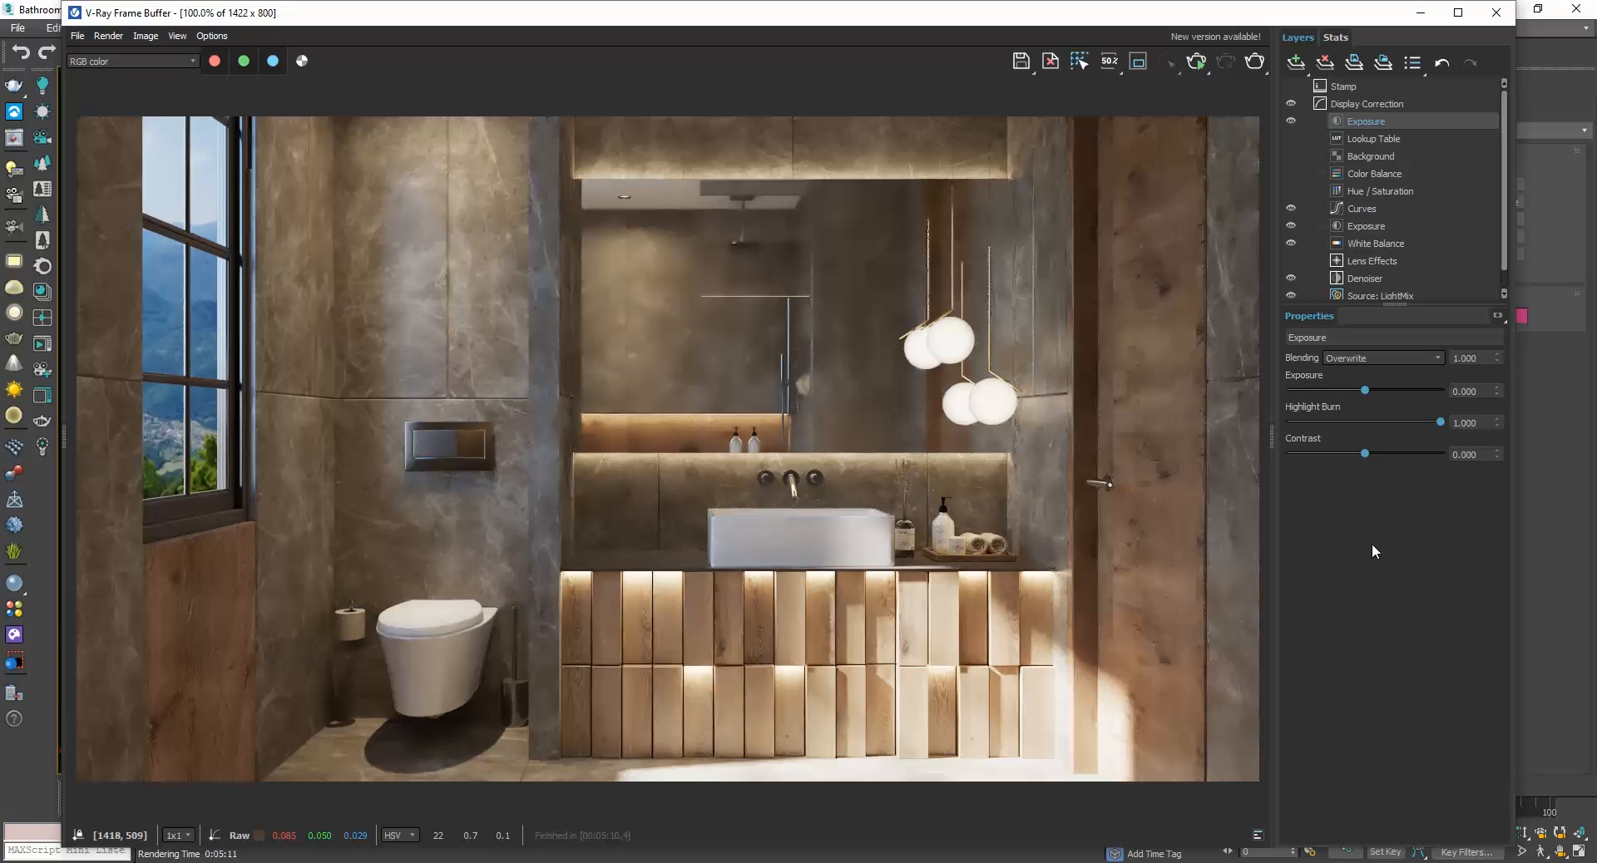
pyautogui.click(1291, 63)
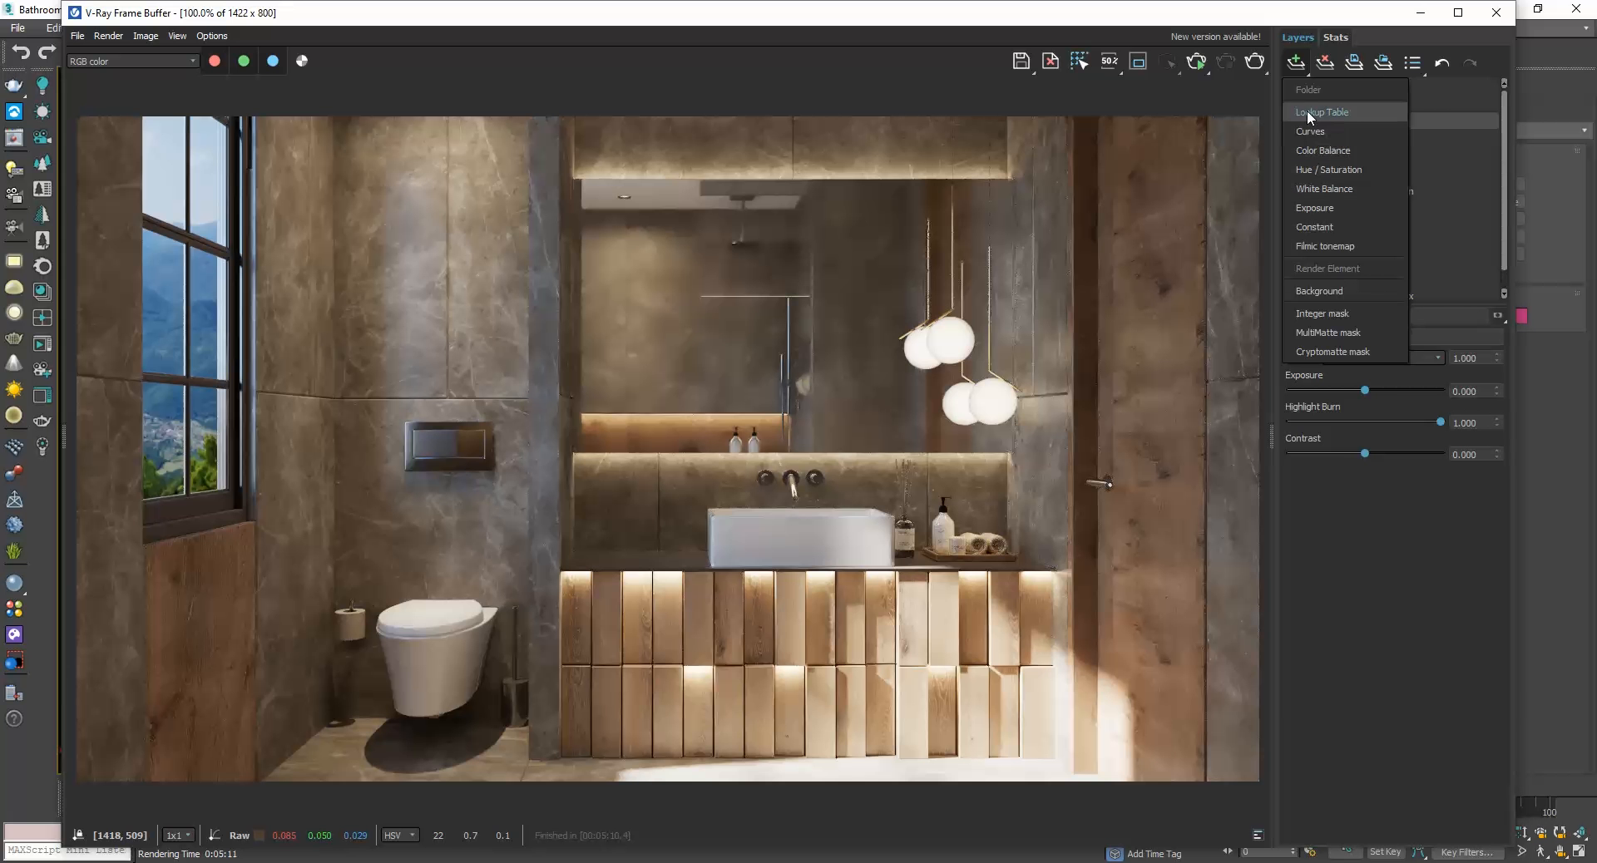
pyautogui.click(1299, 65)
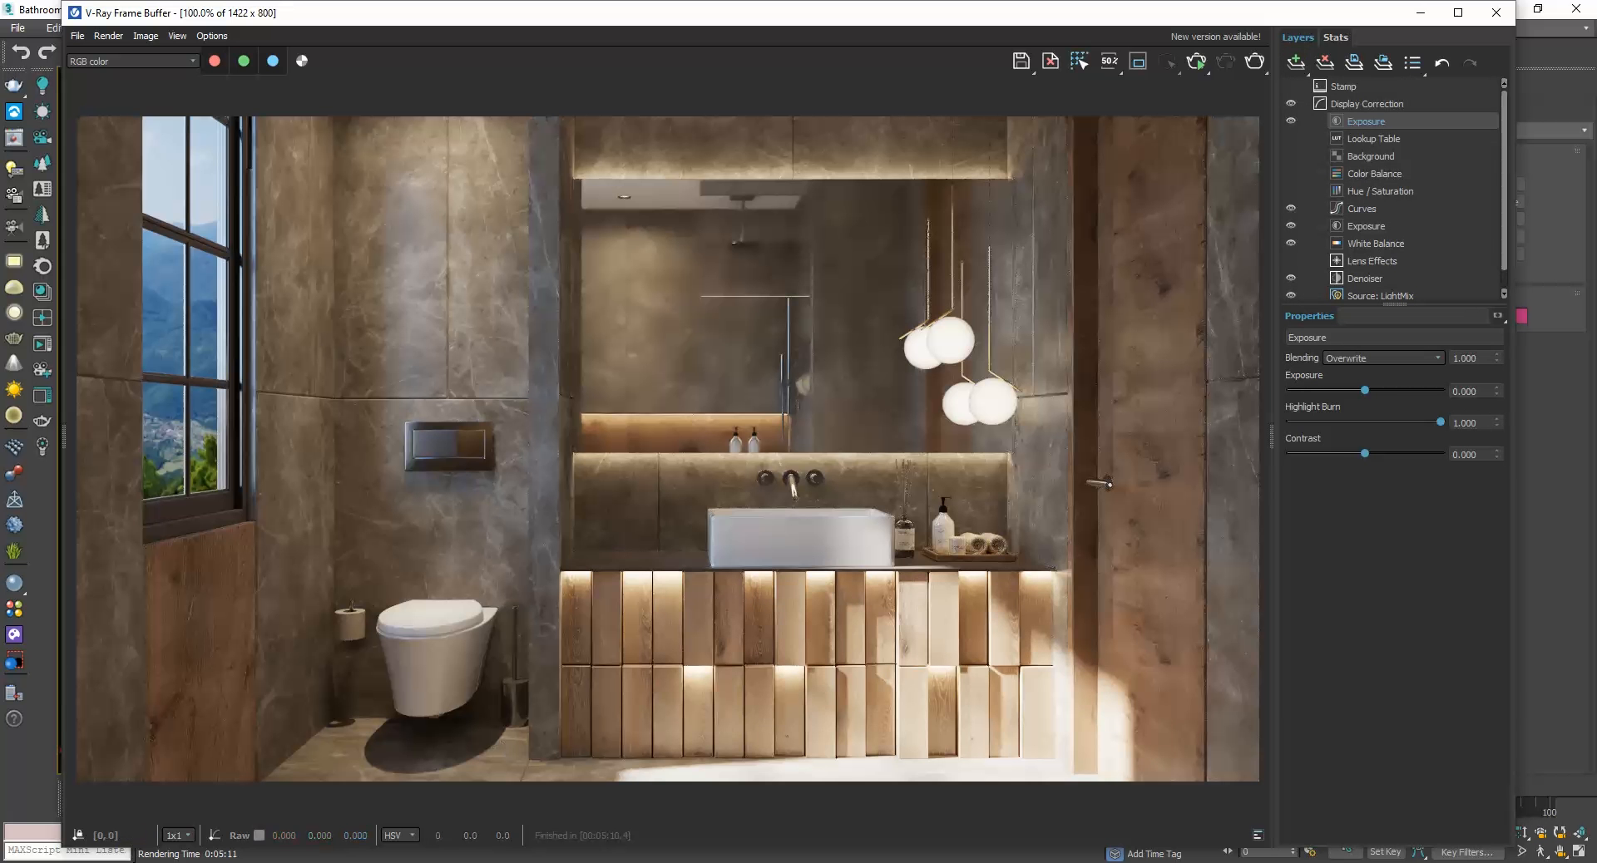
pyautogui.click(430, 862)
pyautogui.click(482, 806)
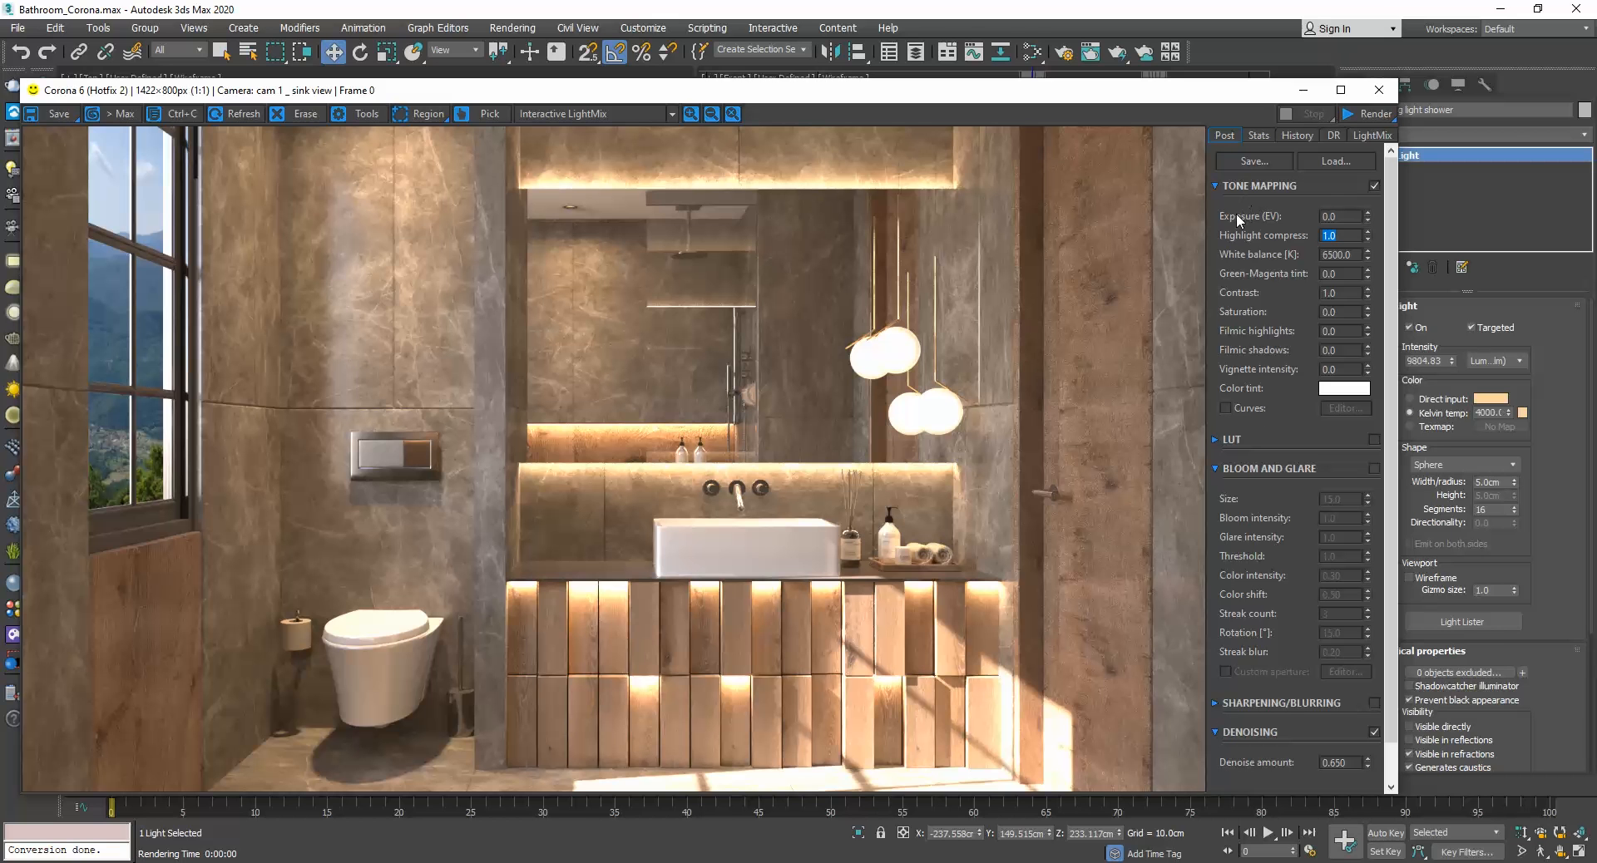
# Set the tone mapping exposure to -0.20, highlight compression to 1.5 and white balance to 5500 K.
pyautogui.hotkey('shift', 'Tab')
pyautogui.write('-0.20')
pyautogui.press('Return')
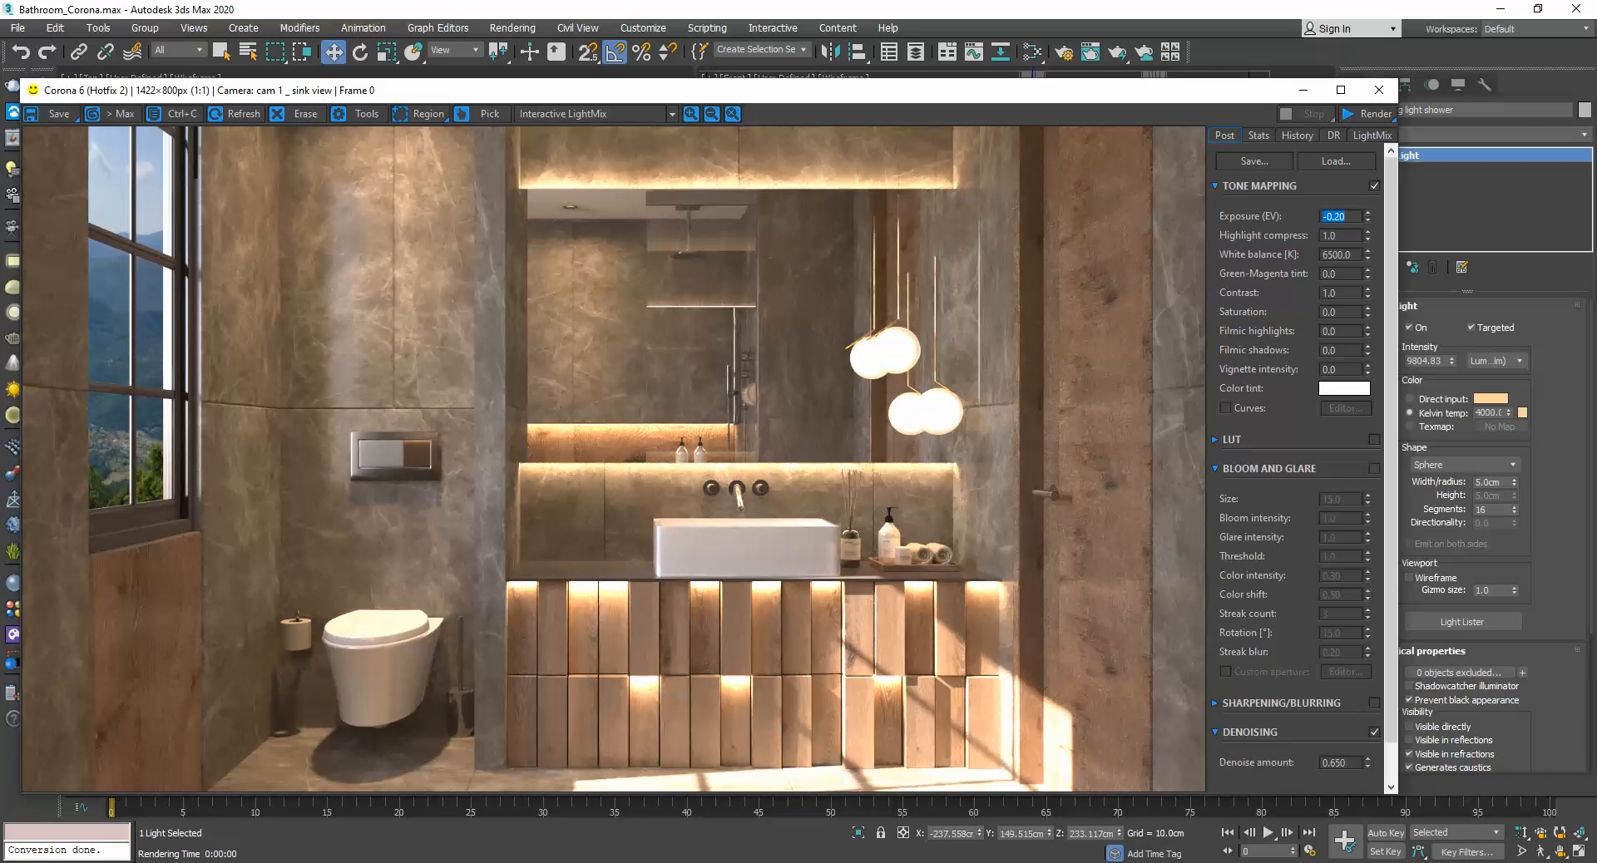
pyautogui.doubleClick(1333, 235)
pyautogui.write('1.5')
pyautogui.press('Return')
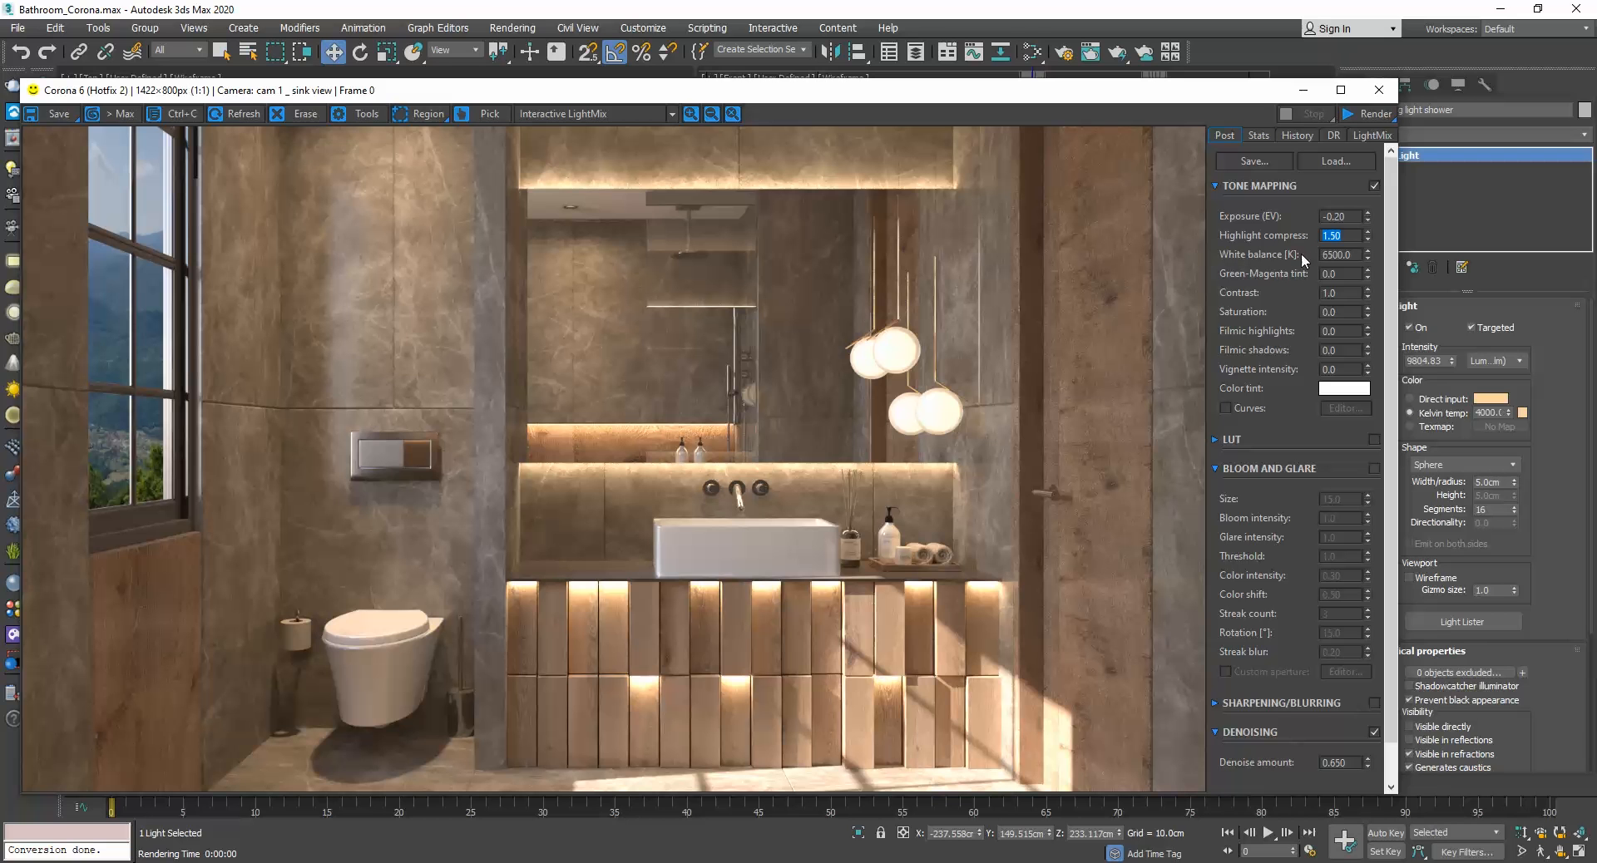
pyautogui.press('Tab')
pyautogui.write('55')
pyautogui.press('Return')
# Enable tone mapping curves, shape the brightness curve into a gentle S with lowered shadows and raised highlights, and close the Curve Editor.
pyautogui.click(1225, 408)
pyautogui.click(1337, 408)
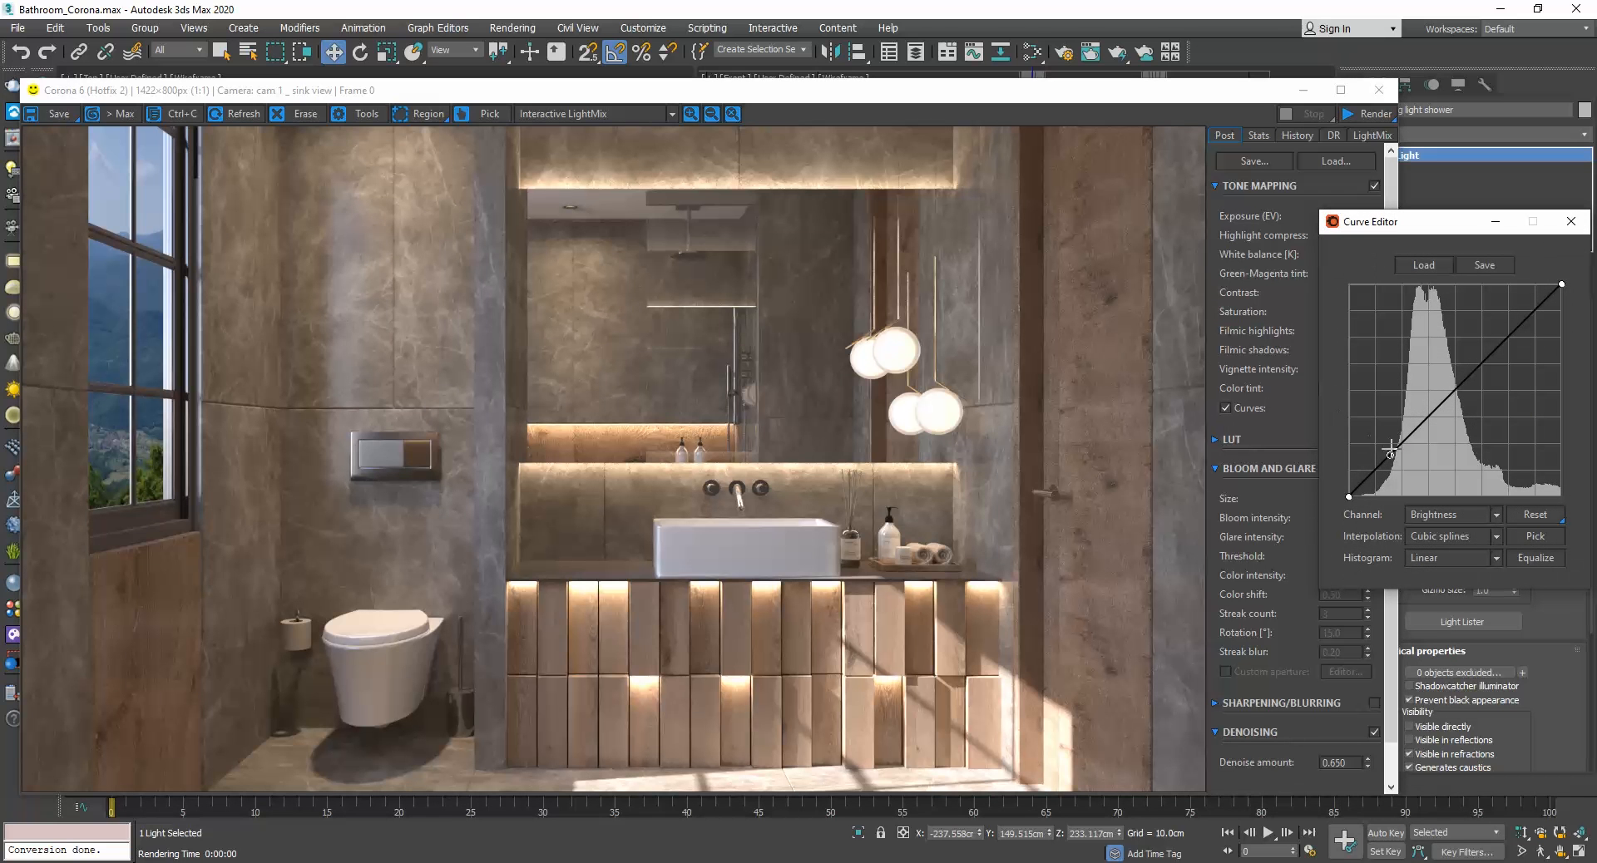
pyautogui.moveTo(1396, 448); pyautogui.dragTo(1401, 452)
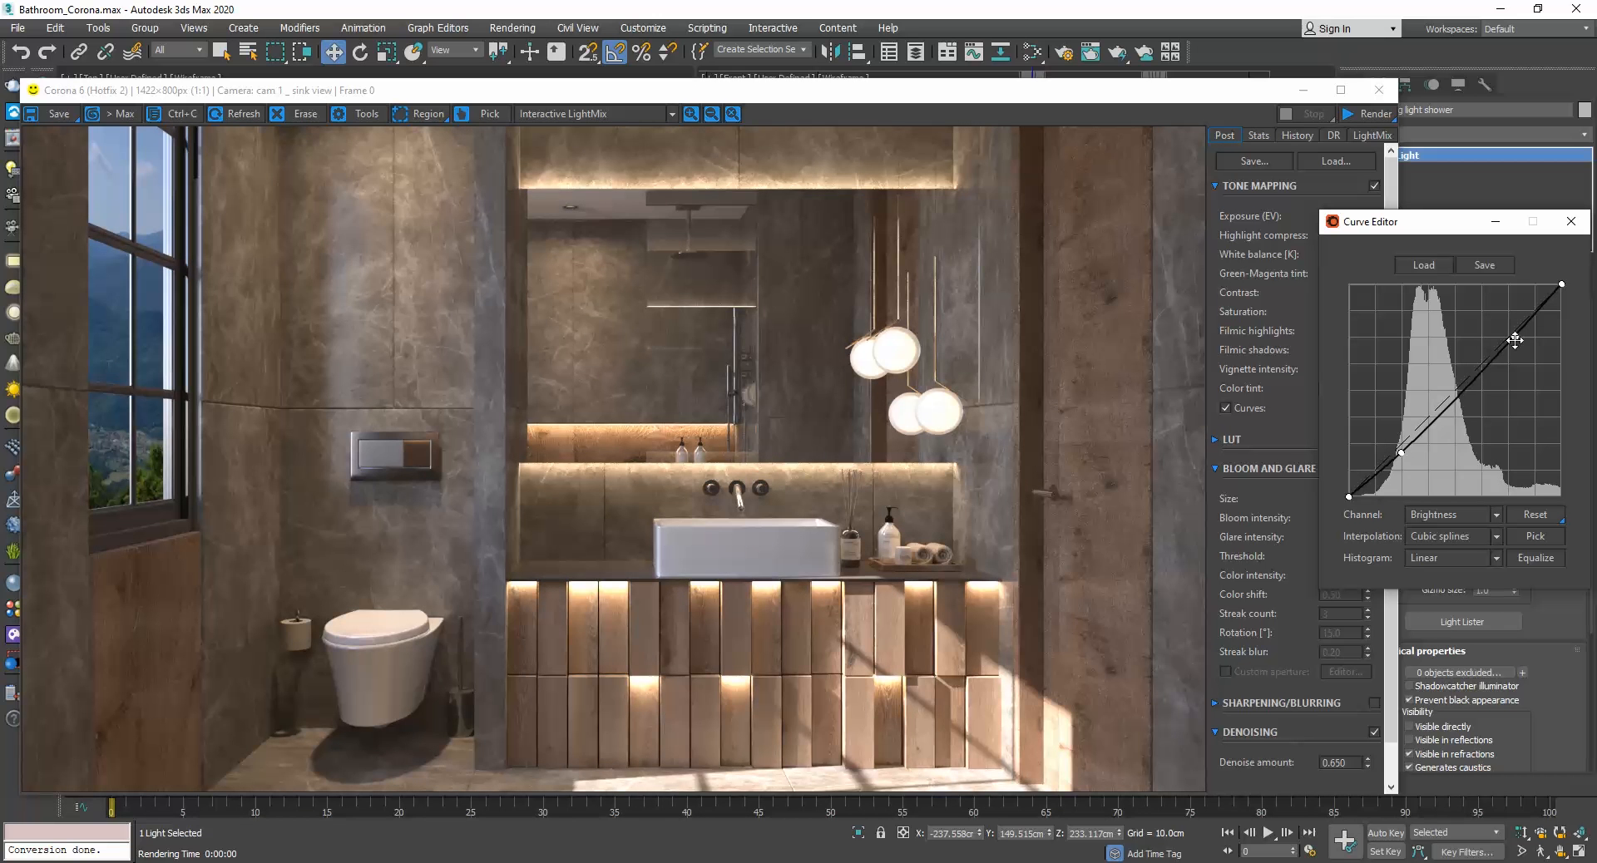
pyautogui.moveTo(1515, 336); pyautogui.dragTo(1492, 332)
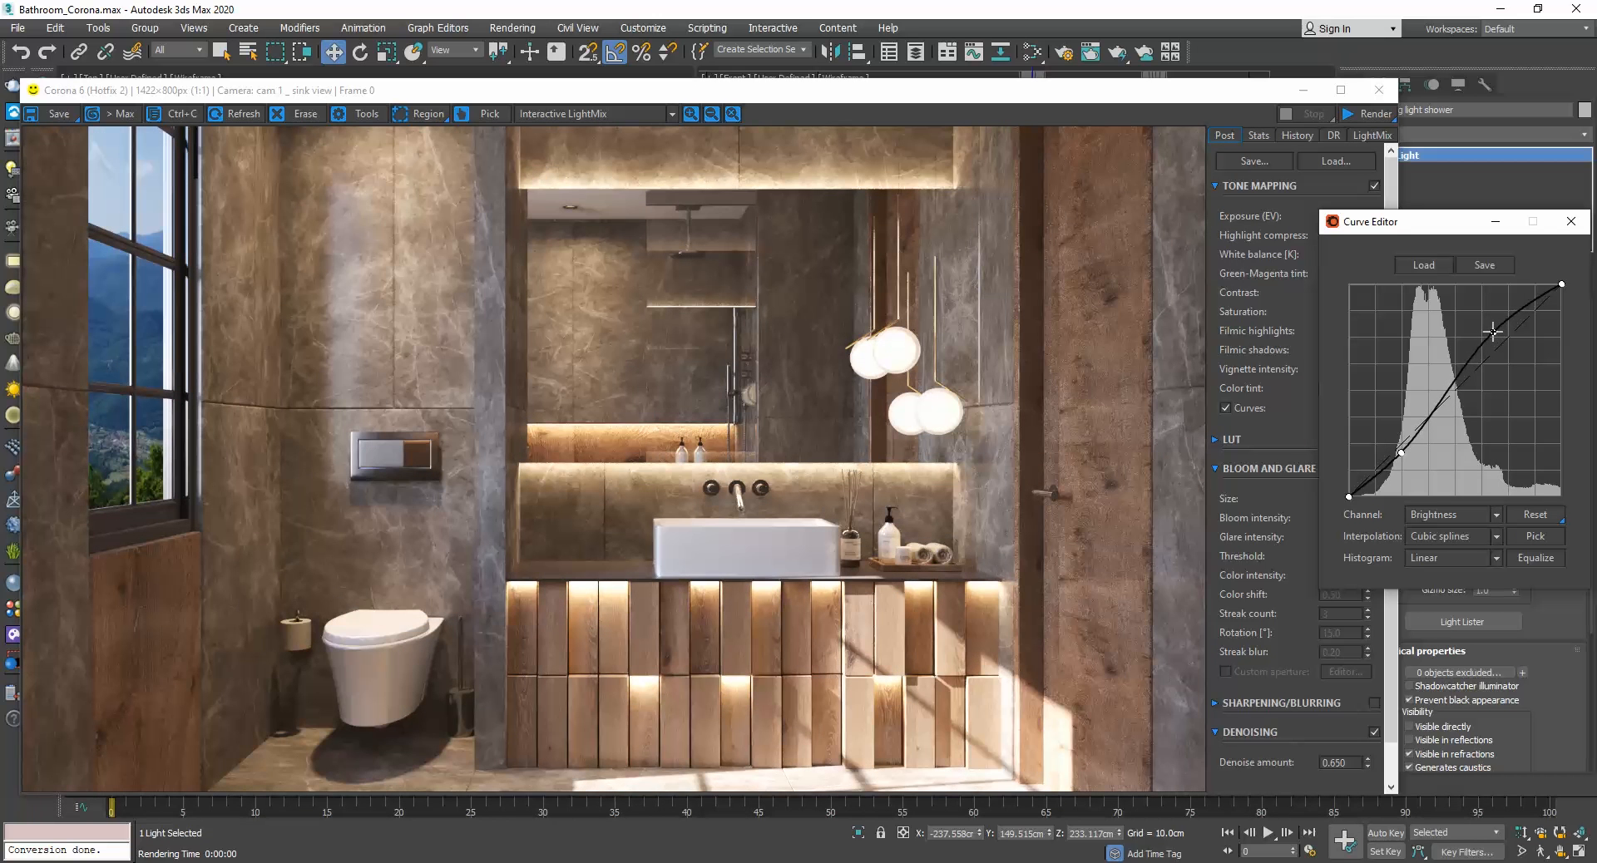
pyautogui.click(1531, 304)
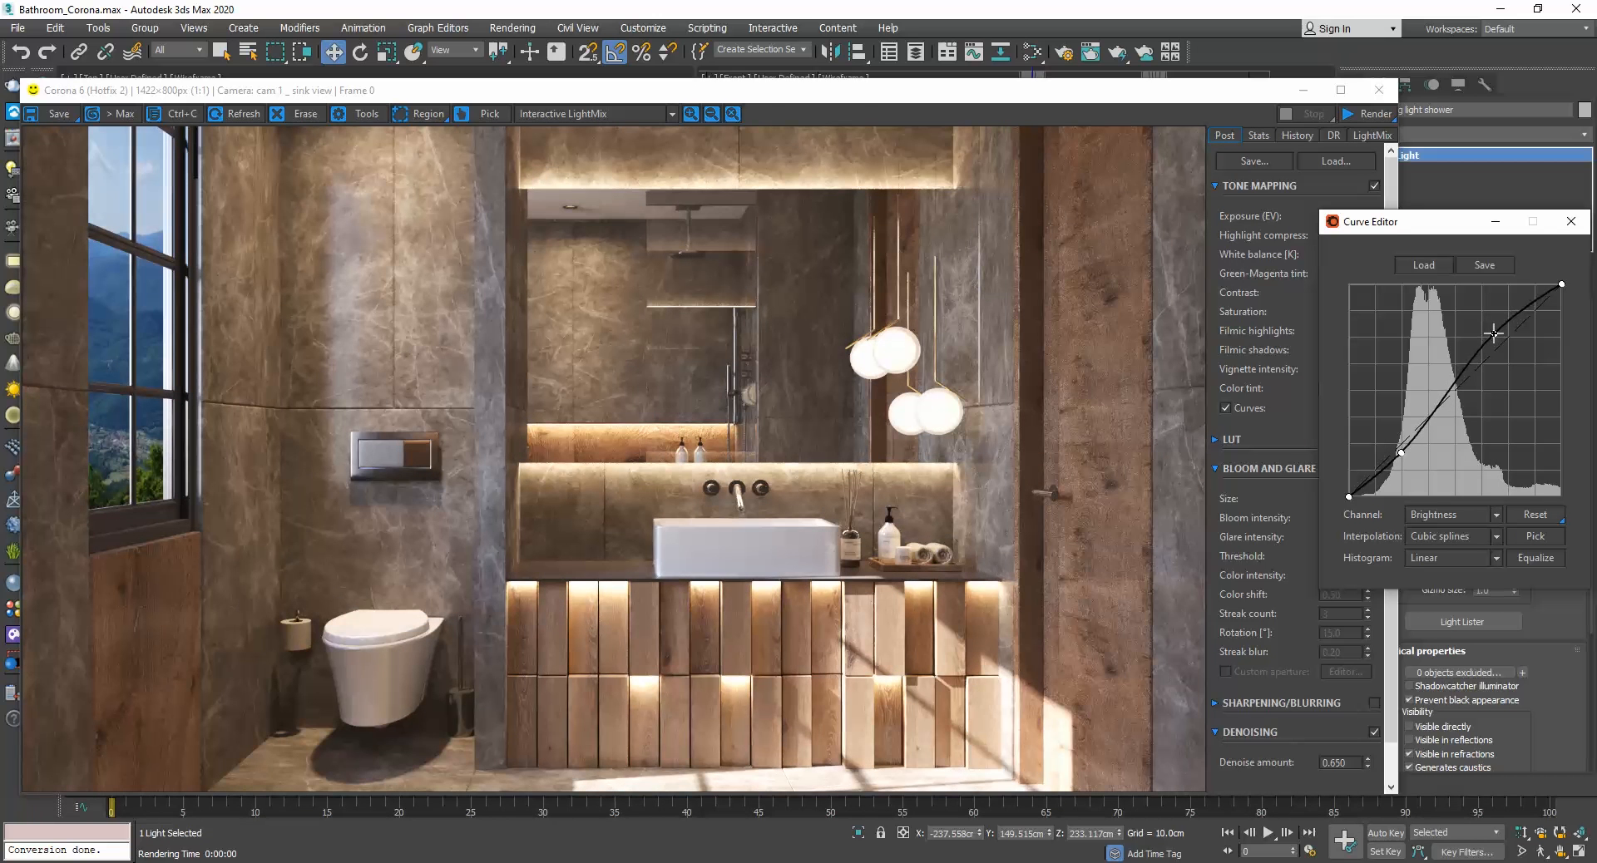
pyautogui.click(1565, 226)
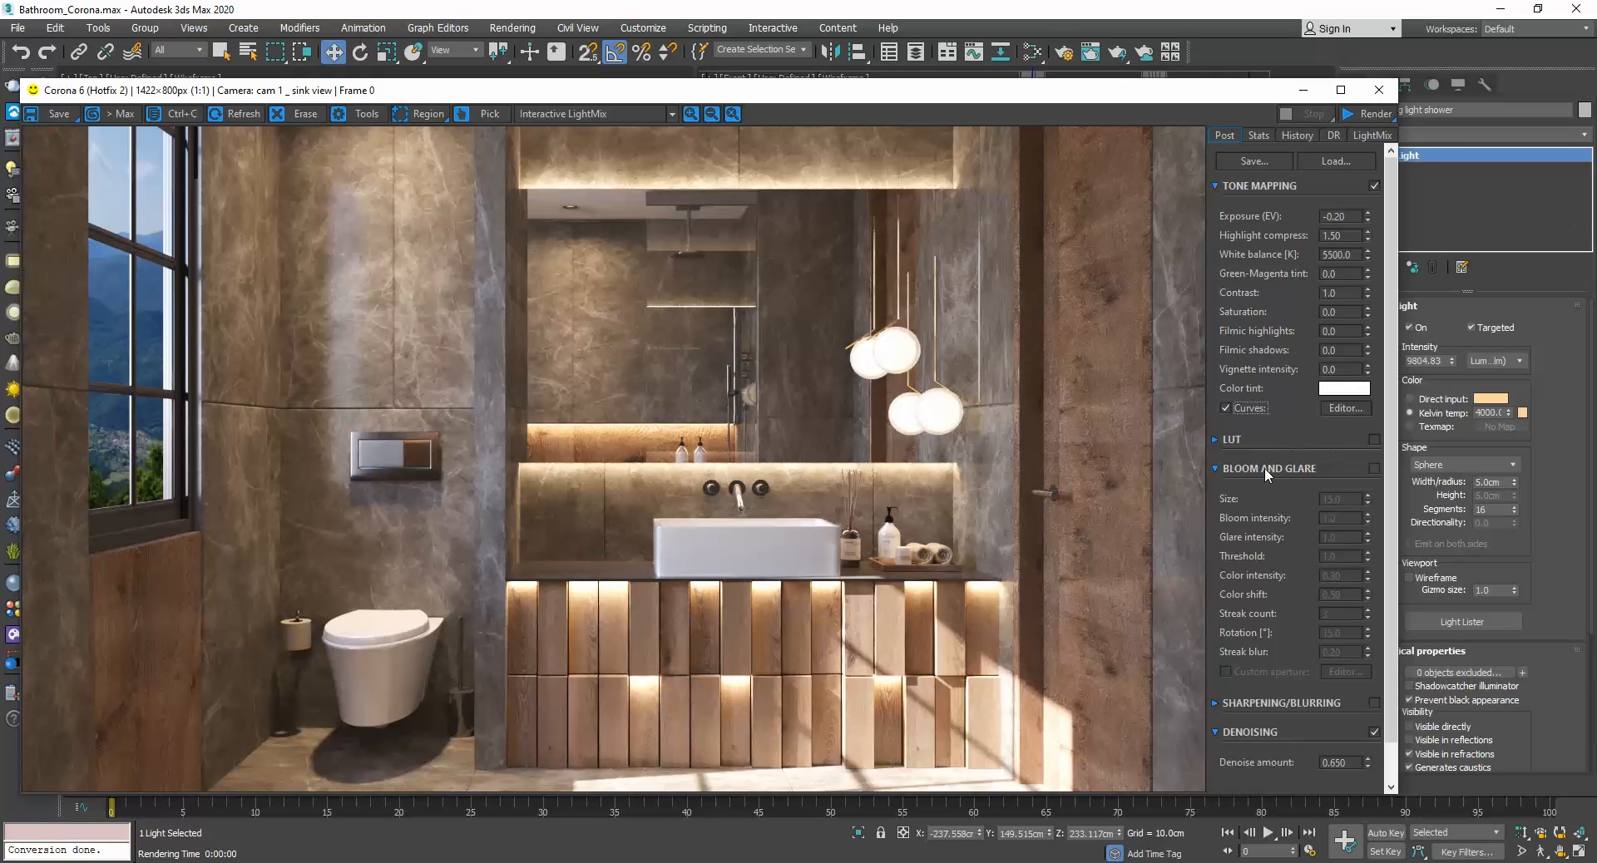
# Enable Bloom and Glare with its default values, then enable the LUT and expand its settings.
pyautogui.click(1373, 469)
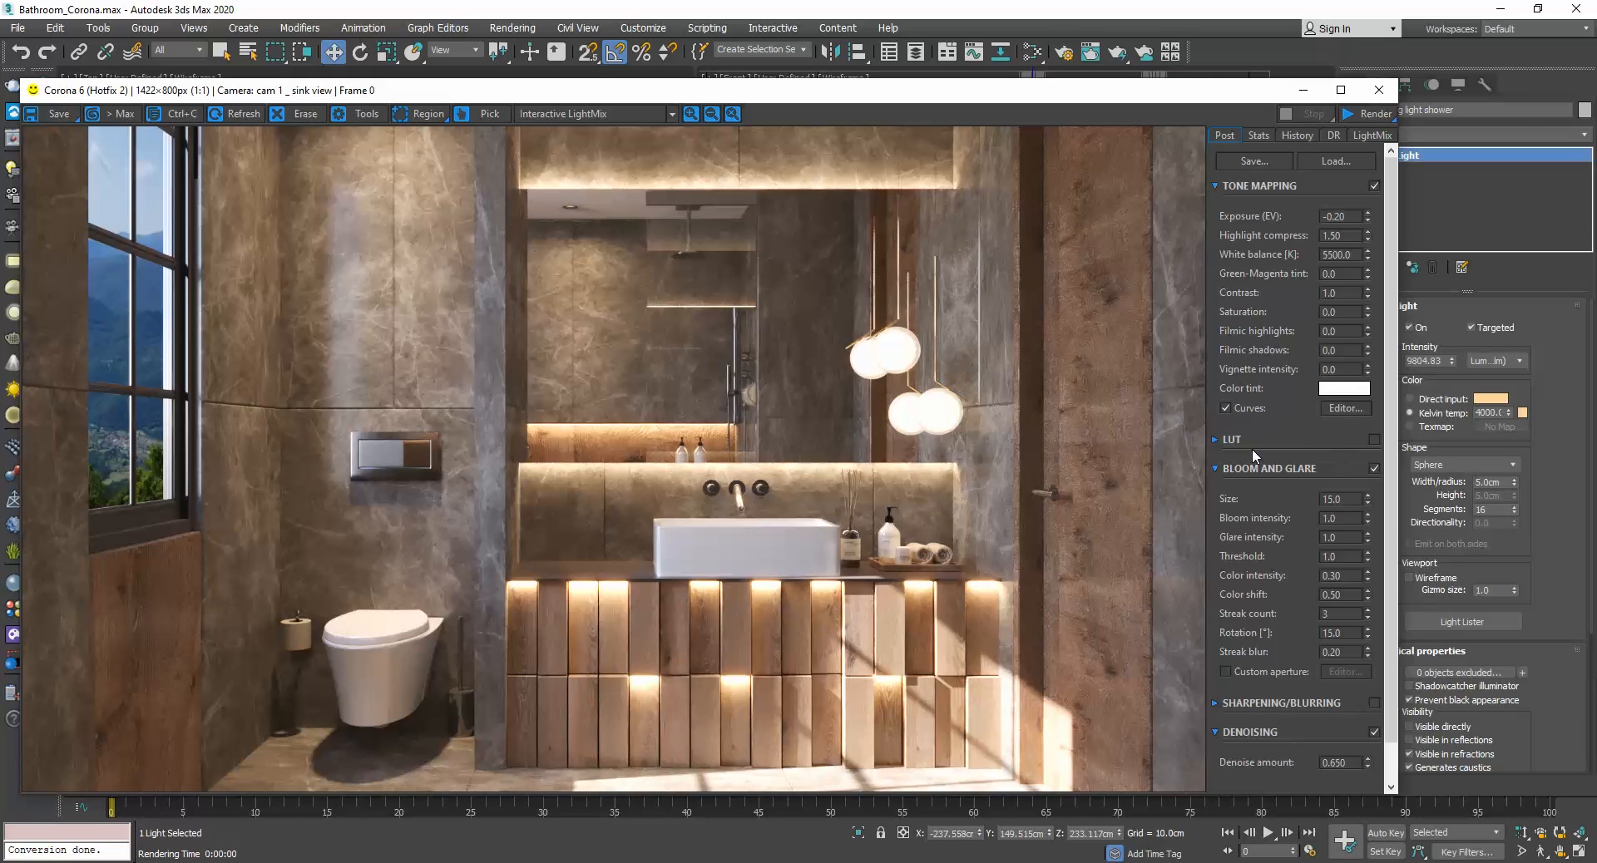
pyautogui.click(1373, 440)
pyautogui.click(1221, 440)
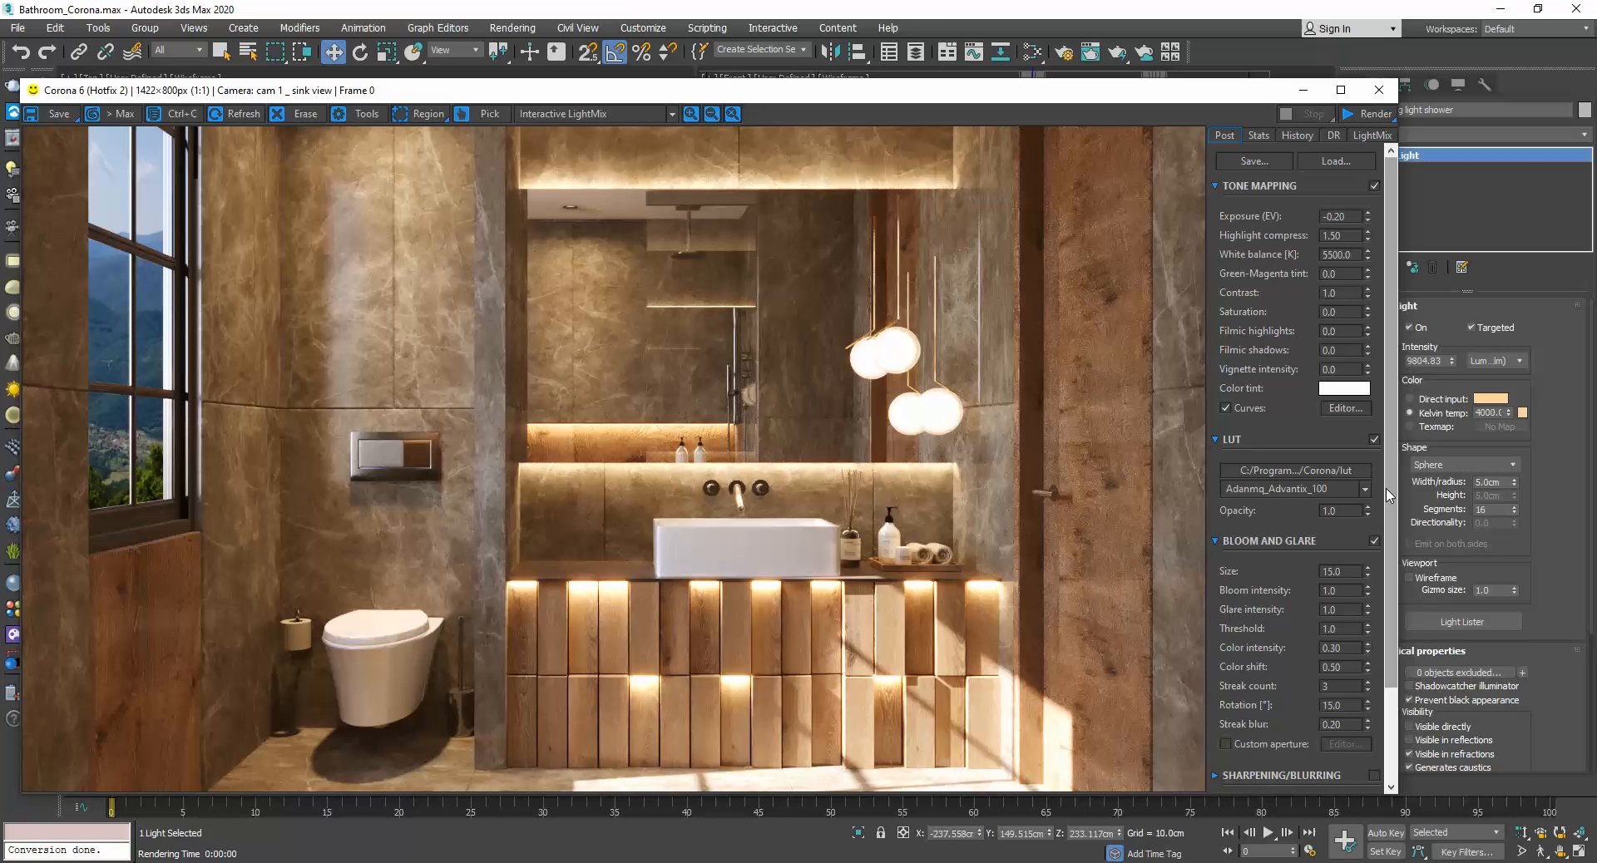
# Try several LUT presets such as Adanmq_Advantix_400 and the Agfa HDC 200+, then reselect Adanmq_Advantix_100.
pyautogui.click(1363, 490)
pyautogui.click(1313, 536)
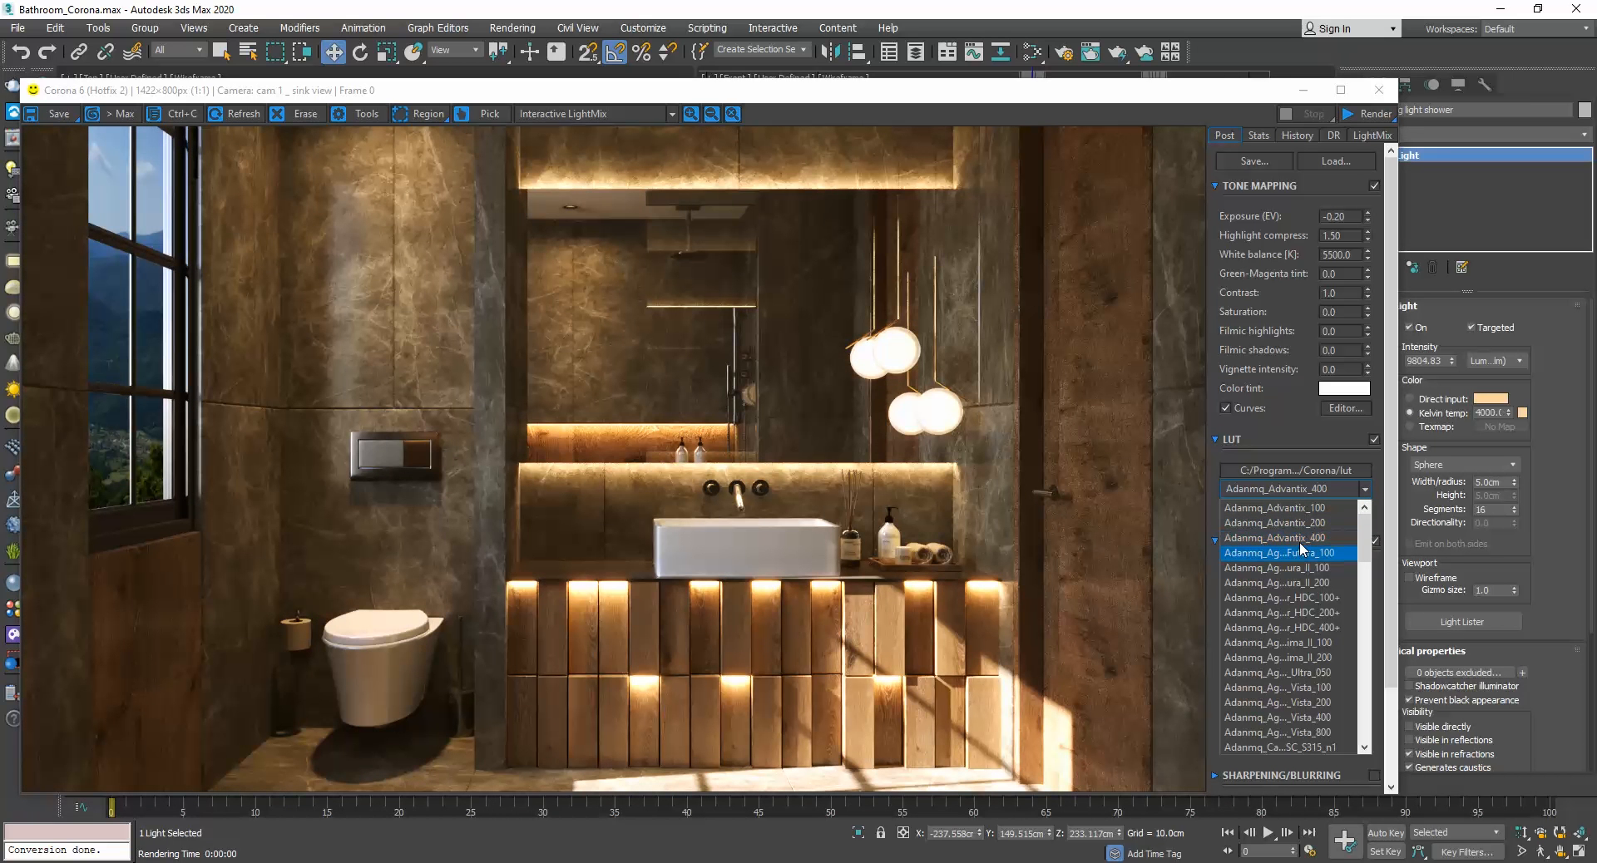
pyautogui.click(1301, 553)
pyautogui.press('Down')
pyautogui.press('Down')
pyautogui.press('Down')
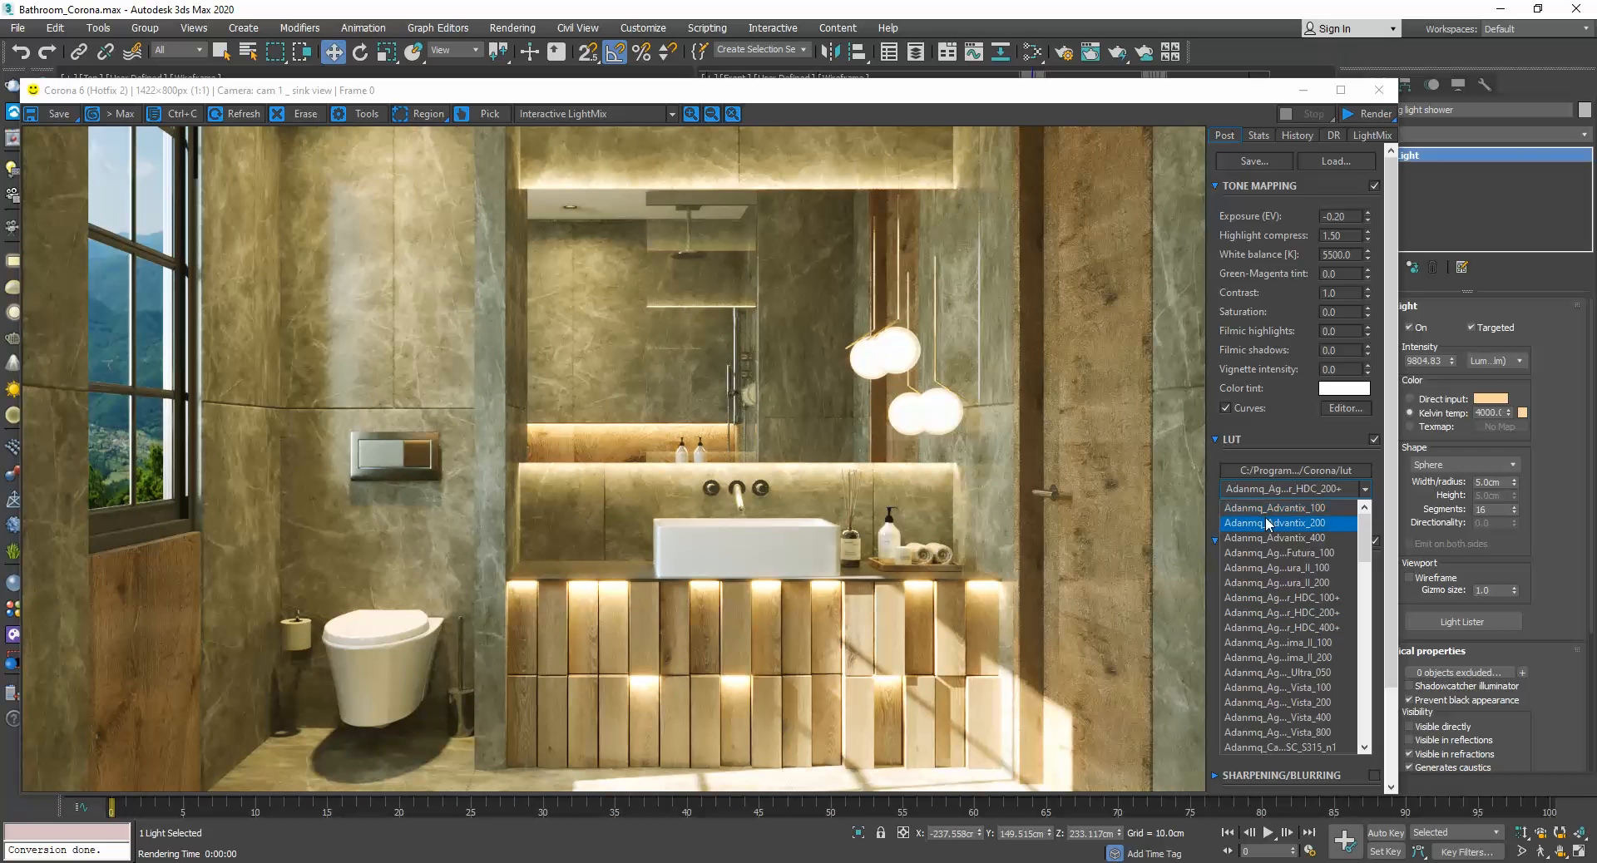
pyautogui.click(1268, 509)
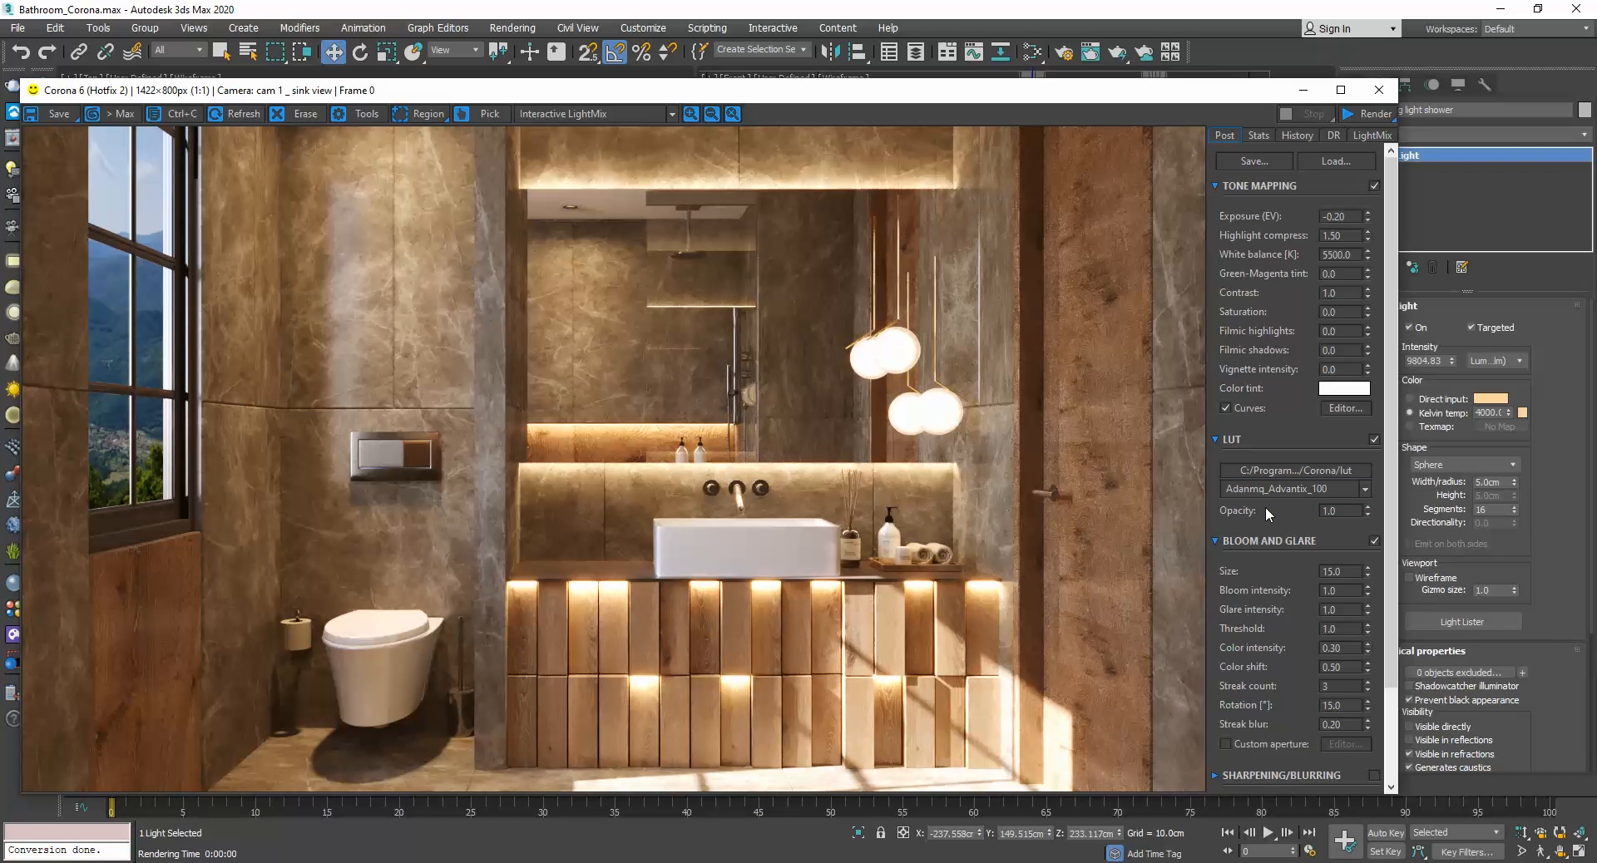
# Set the LUT opacity to 0.2 and toggle the LUT off and on to compare its effect.
pyautogui.press('Tab')
pyautogui.write('0.2')
pyautogui.press('Return')
pyautogui.click(1374, 440)
pyautogui.click(1374, 440)
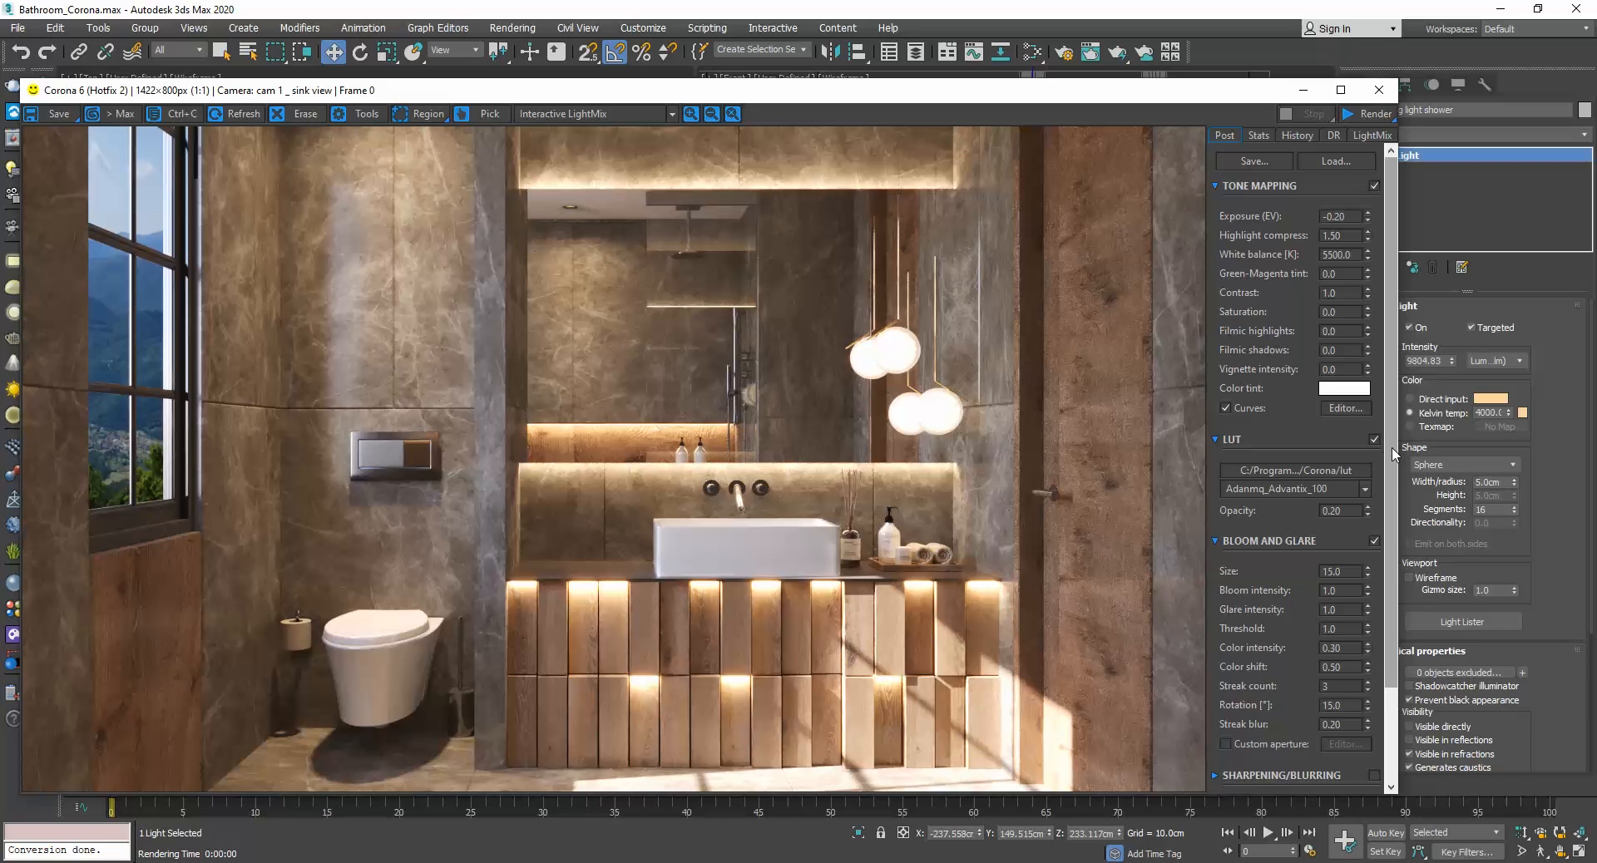
pyautogui.moveTo(1390, 455)
pyautogui.mouseDown()
pyautogui.moveTo(1390, 556)
pyautogui.moveTo(1376, 481)
pyautogui.mouseUp()
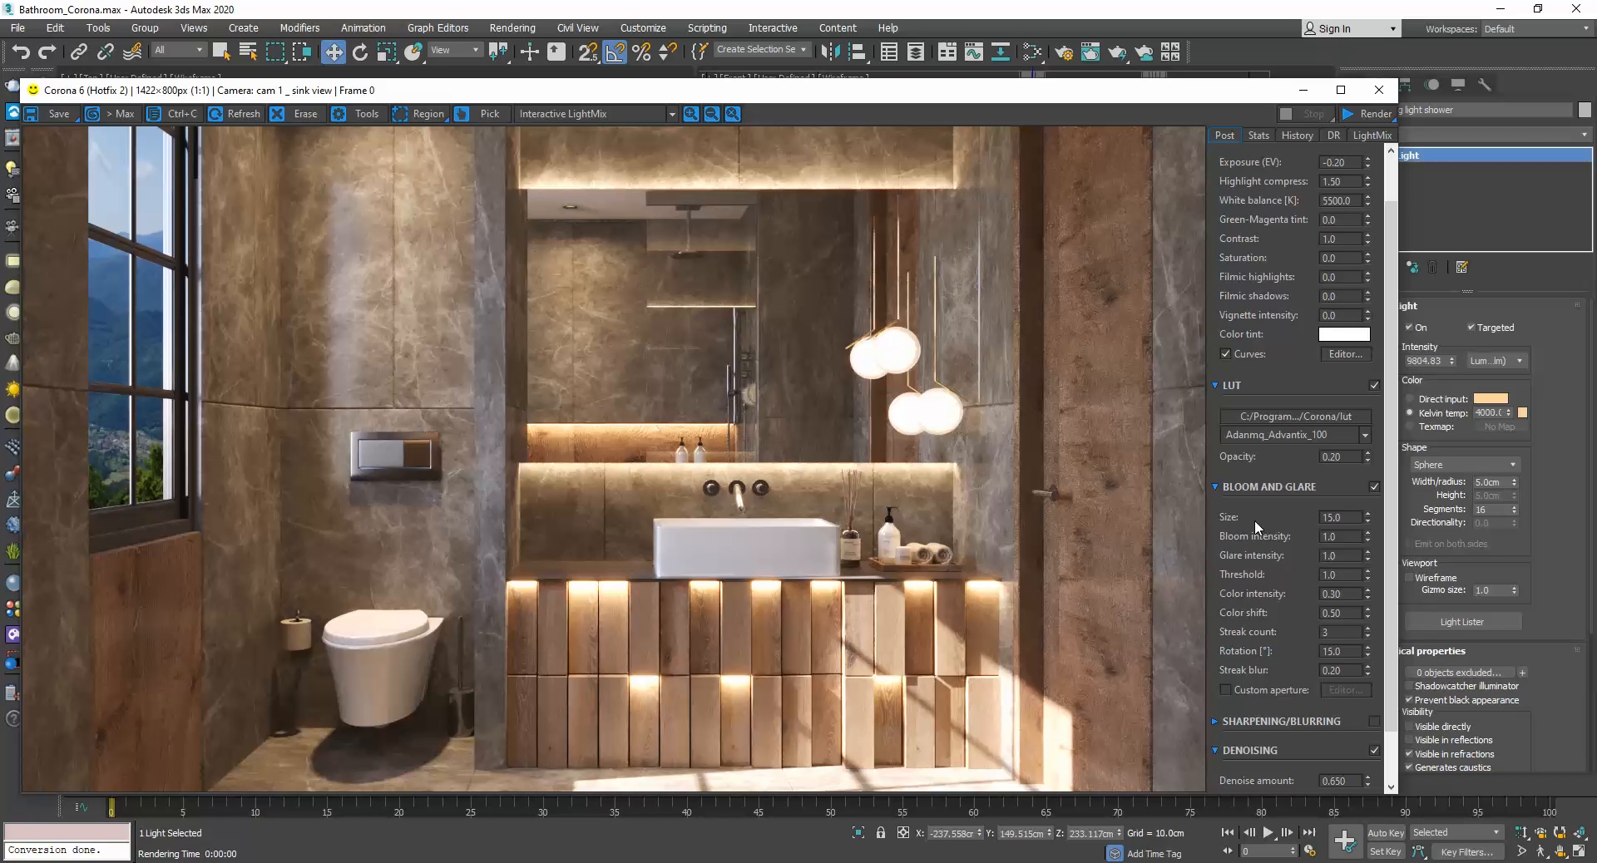
# Save the Corona render to the Desktop as a JPEG named corona, accepting the JPEG options.
pyautogui.click(51, 112)
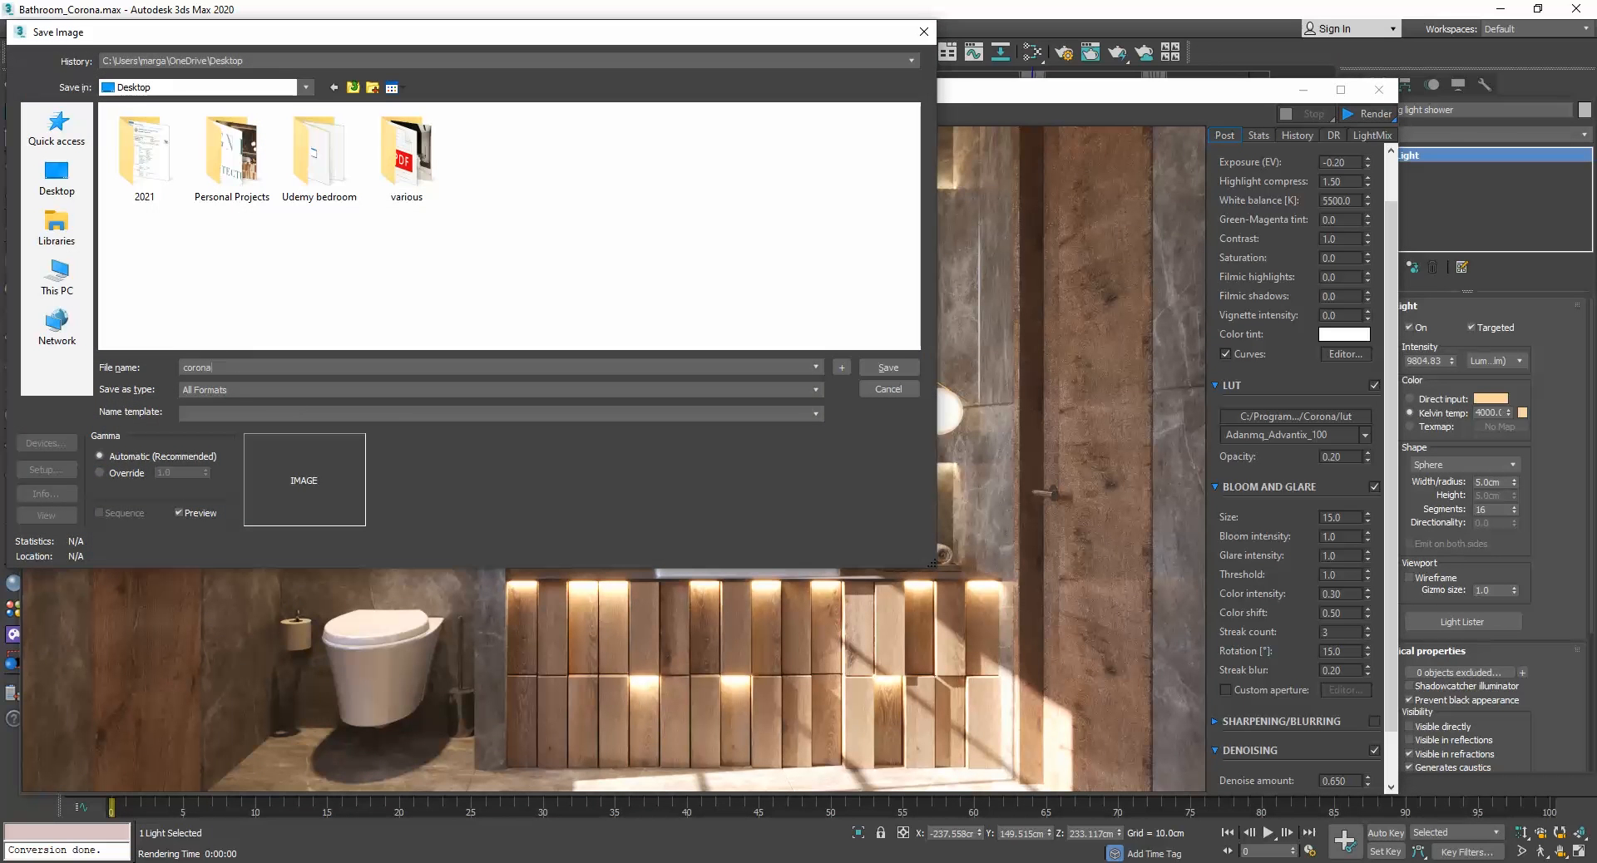
pyautogui.click(238, 390)
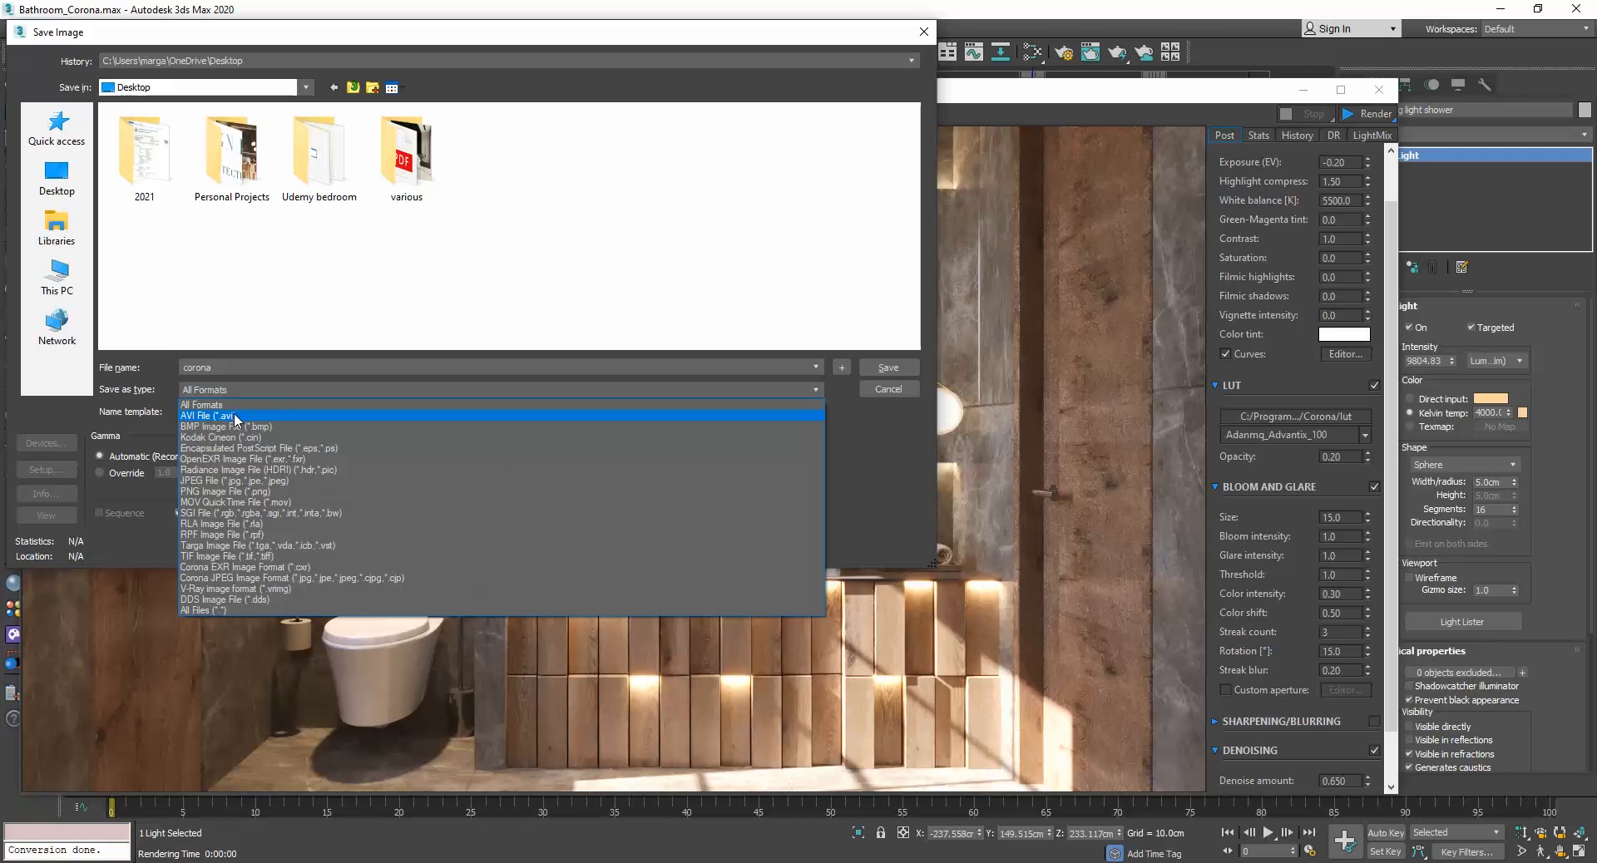
pyautogui.click(223, 481)
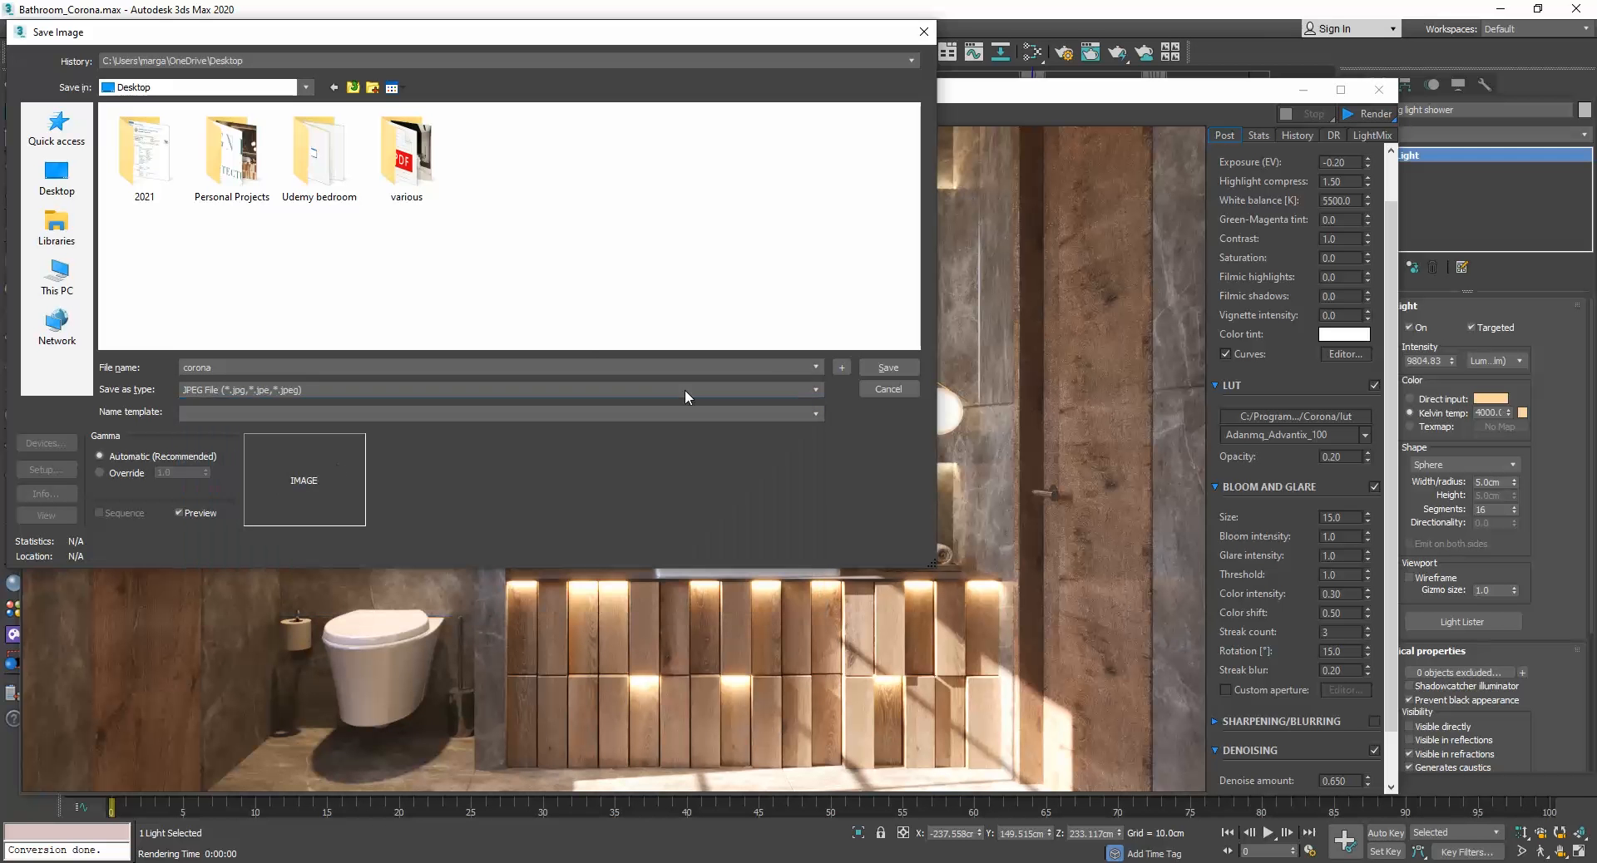
pyautogui.click(891, 366)
pyautogui.click(431, 391)
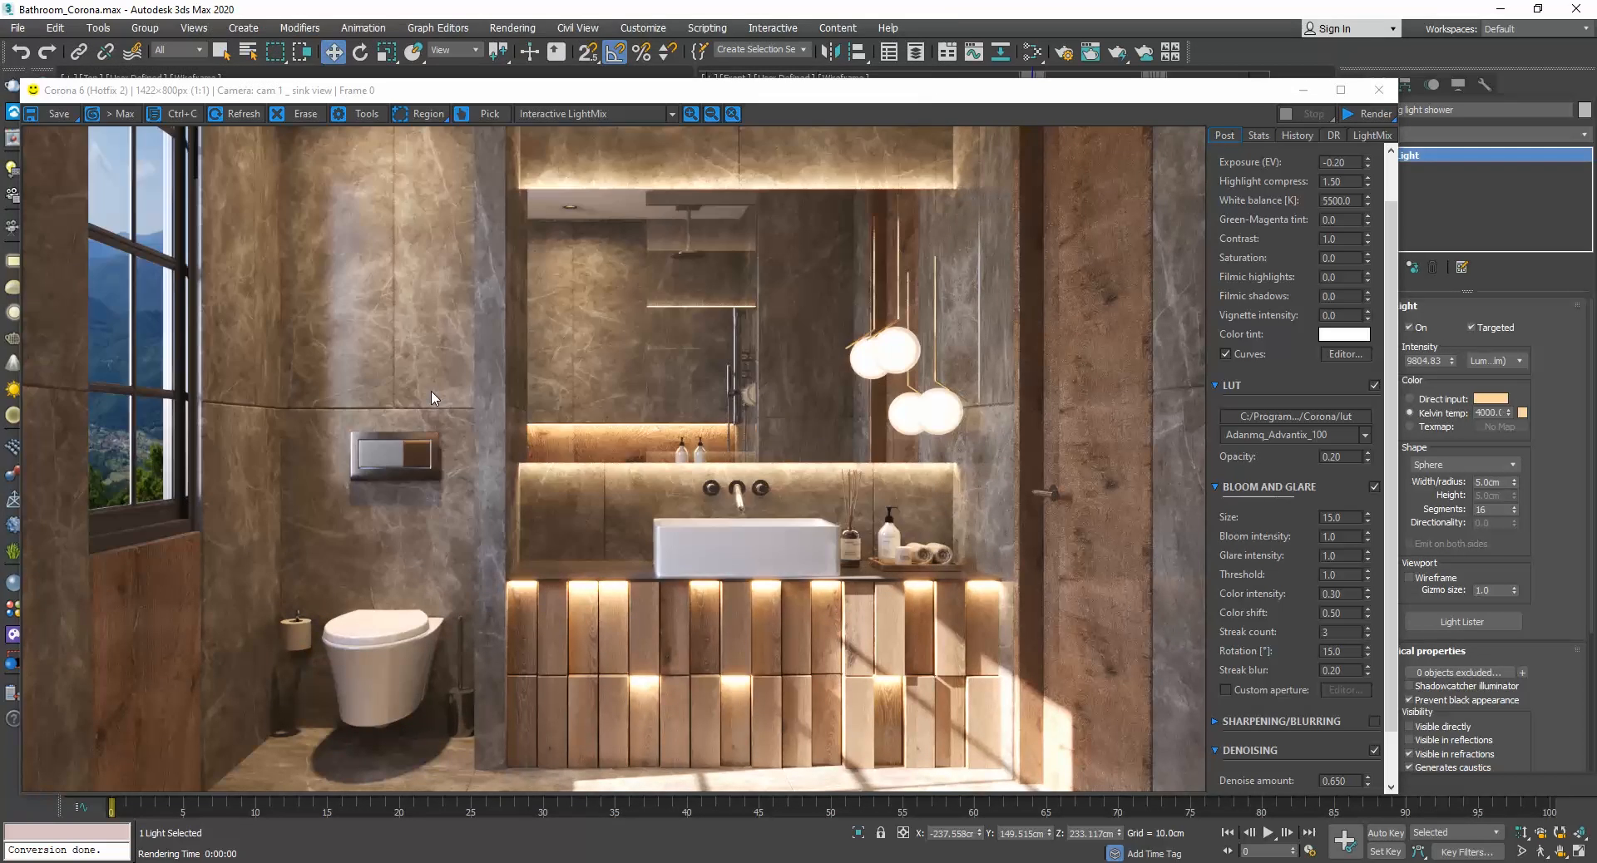
# Switch to the V-Ray Frame Buffer and save its render to the Desktop as a JPEG named vray.
pyautogui.click(317, 815)
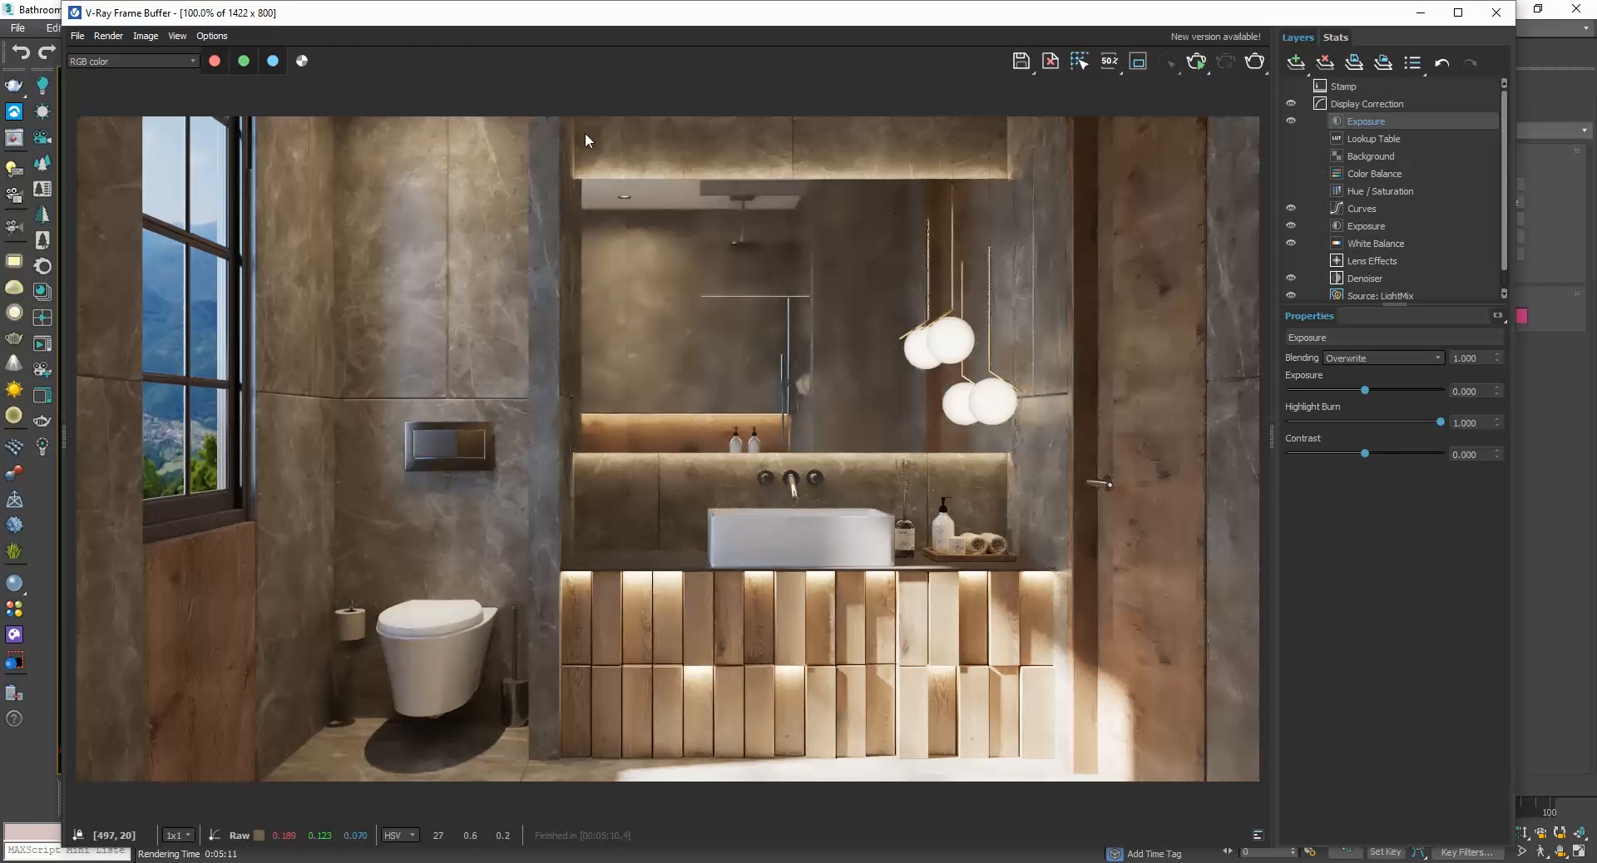
pyautogui.click(1021, 61)
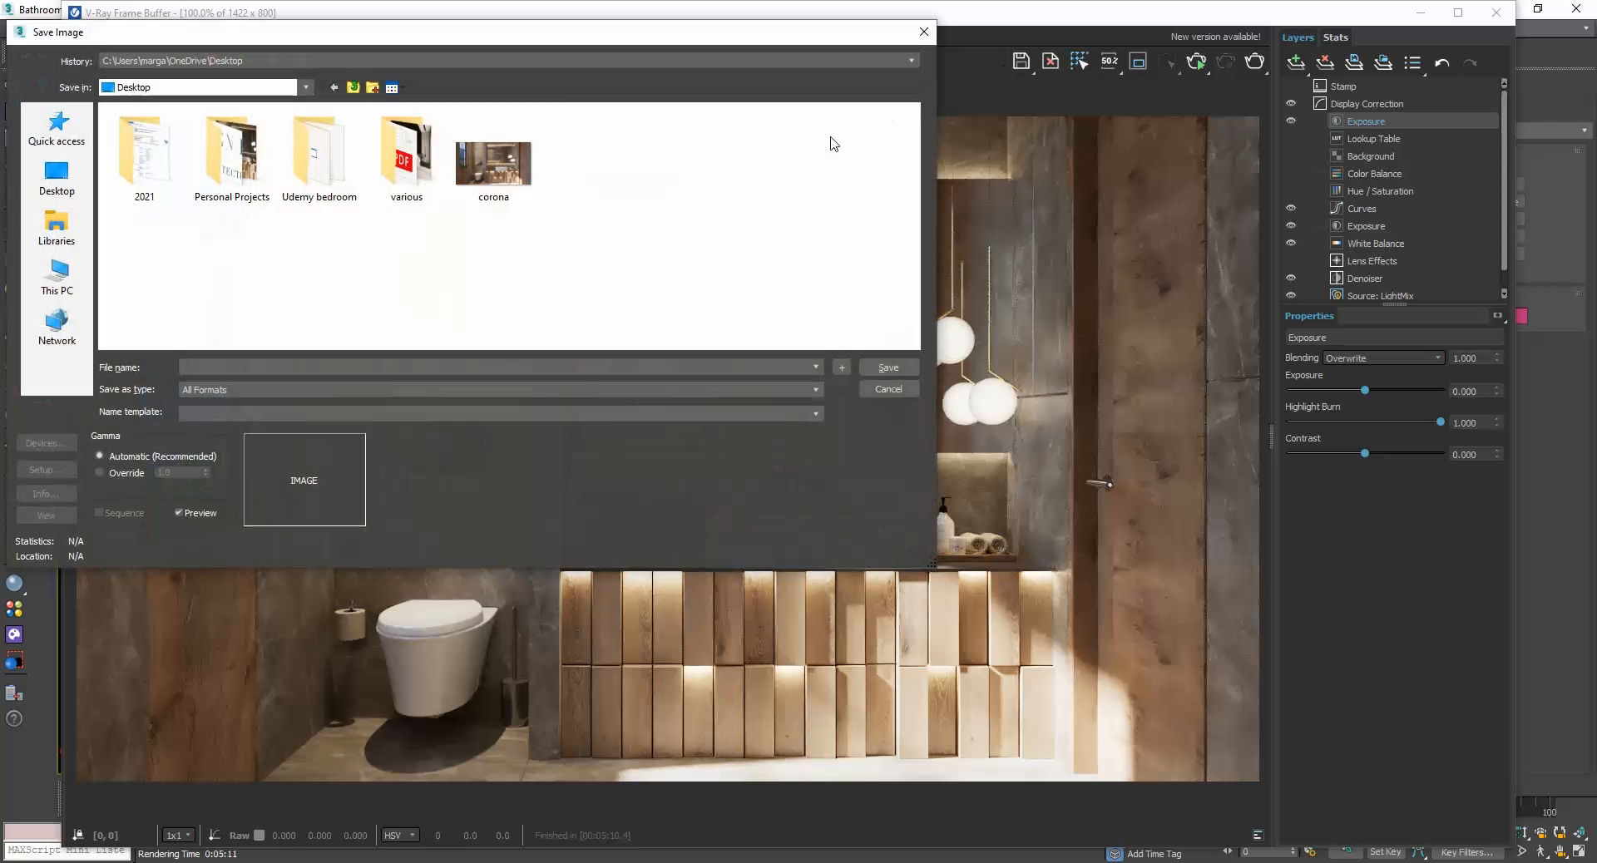
pyautogui.click(545, 367)
pyautogui.write('vray')
pyautogui.click(281, 389)
pyautogui.click(530, 456)
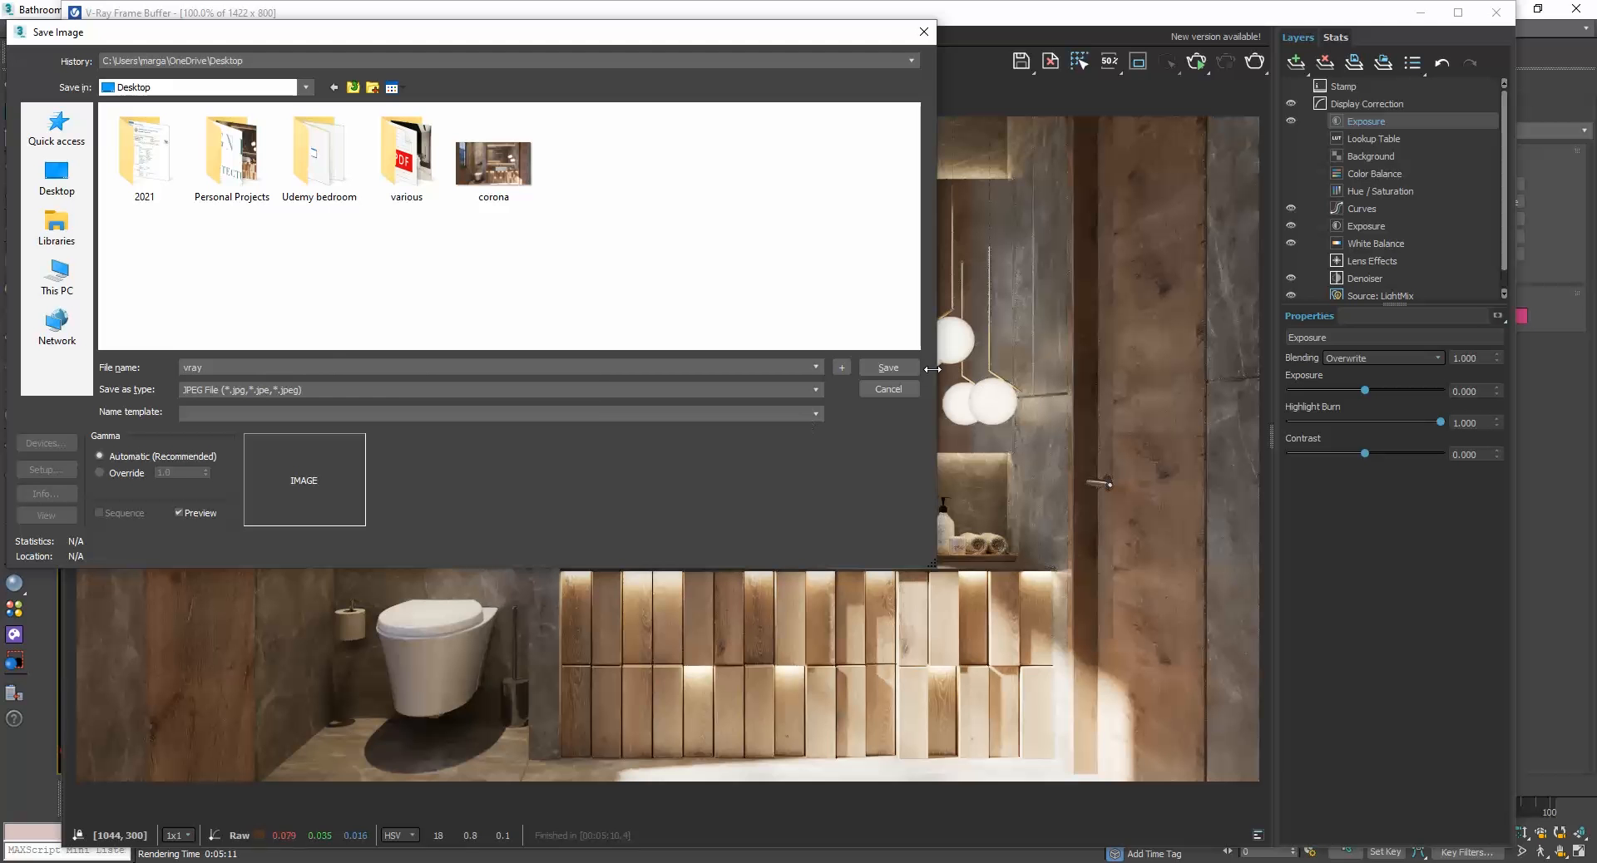
pyautogui.click(906, 368)
pyautogui.click(424, 395)
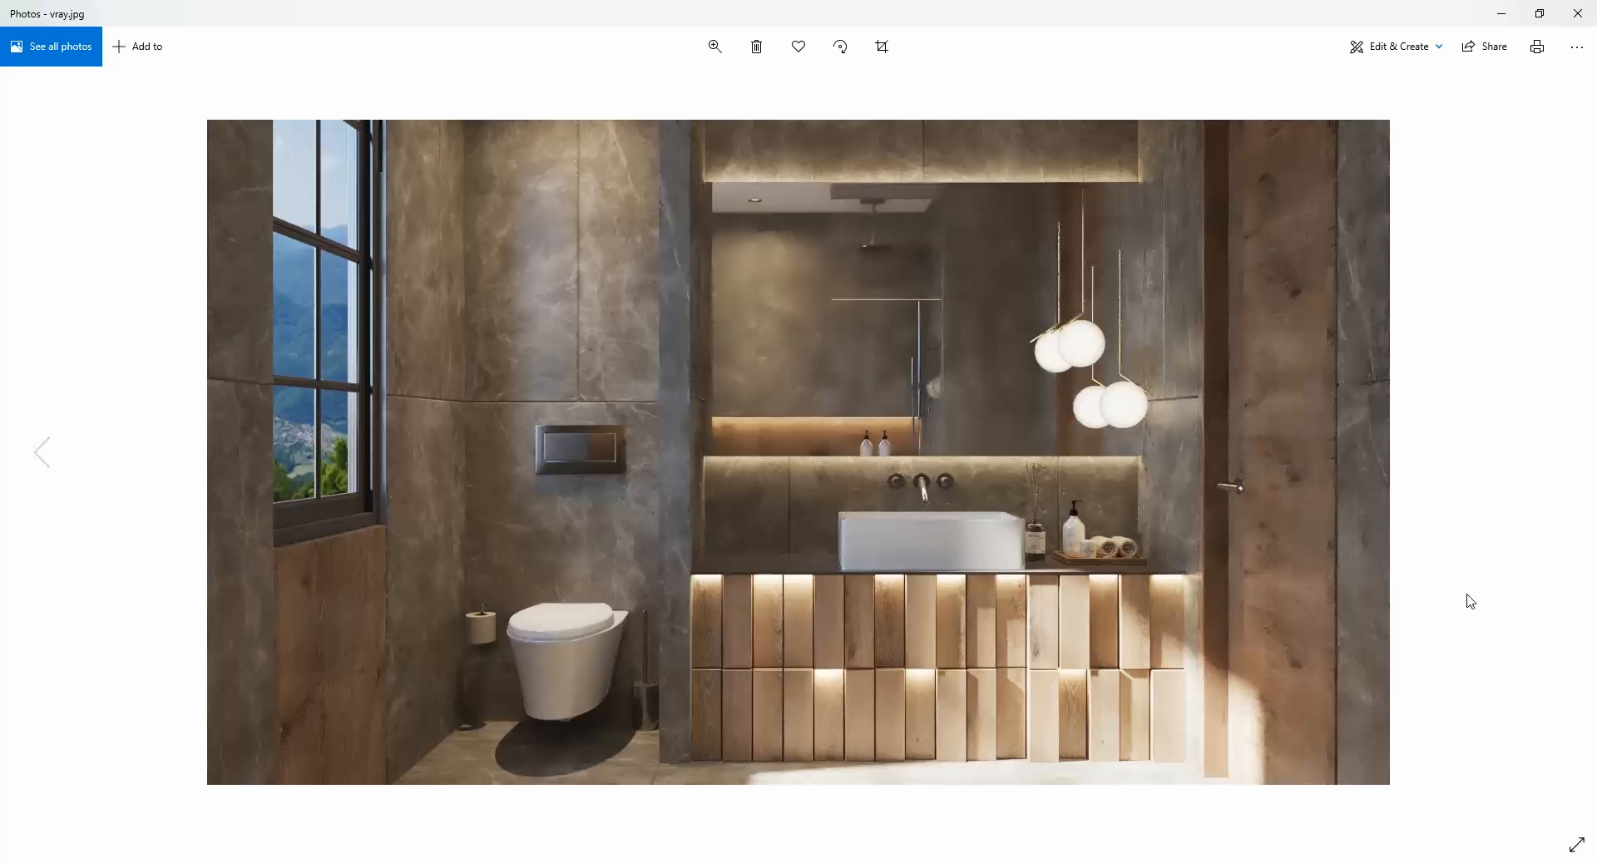
# Flip between vray.jpg and corona.jpg in Photos to compare the two full renders.
pyautogui.press('Right')
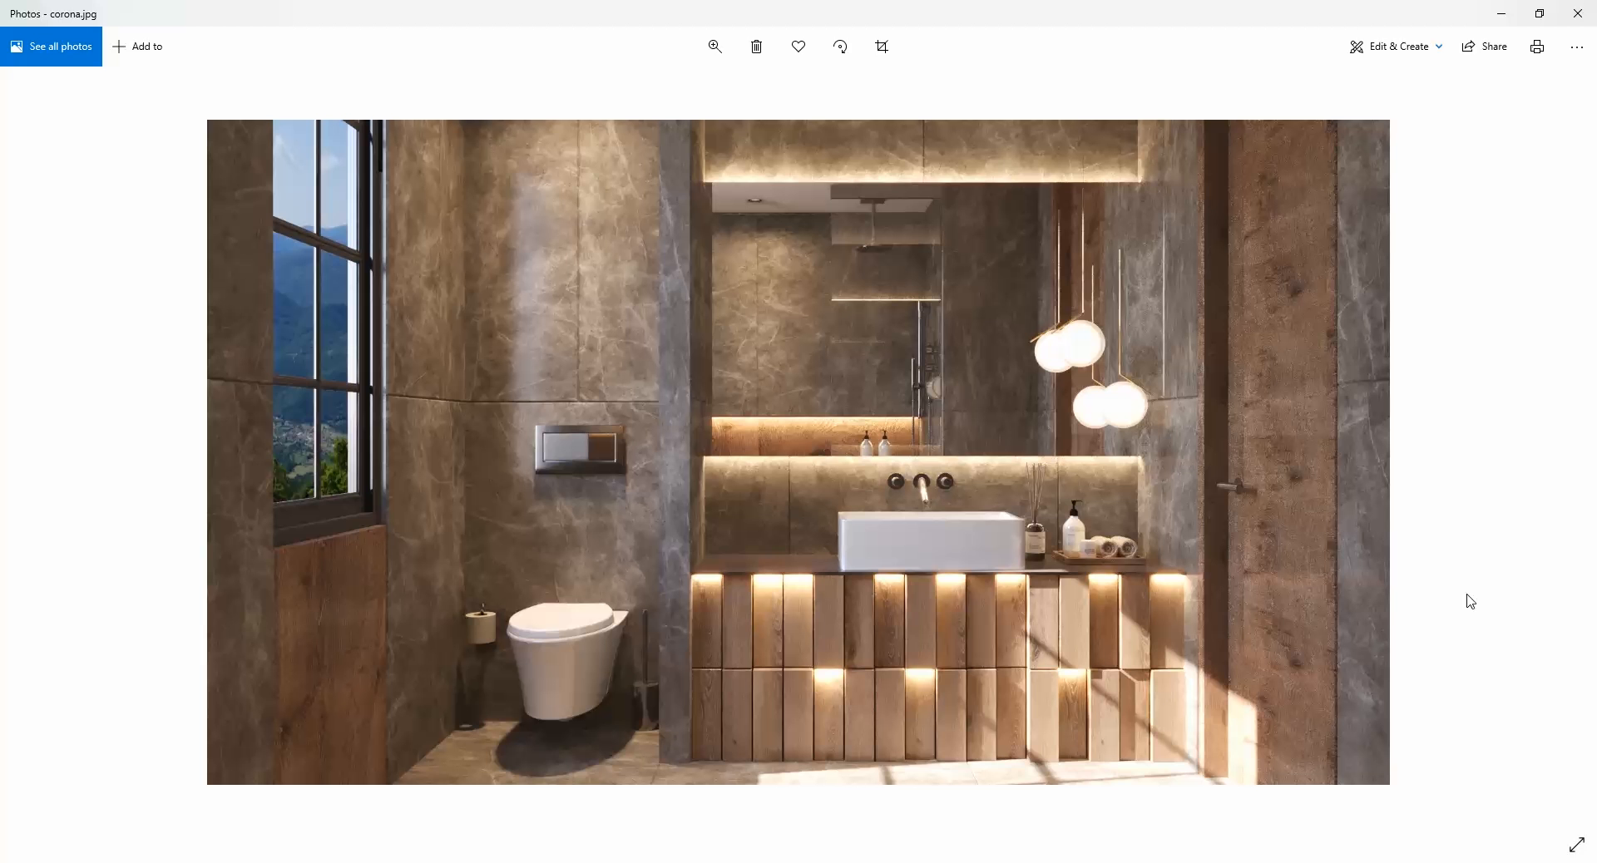
pyautogui.press('Left')
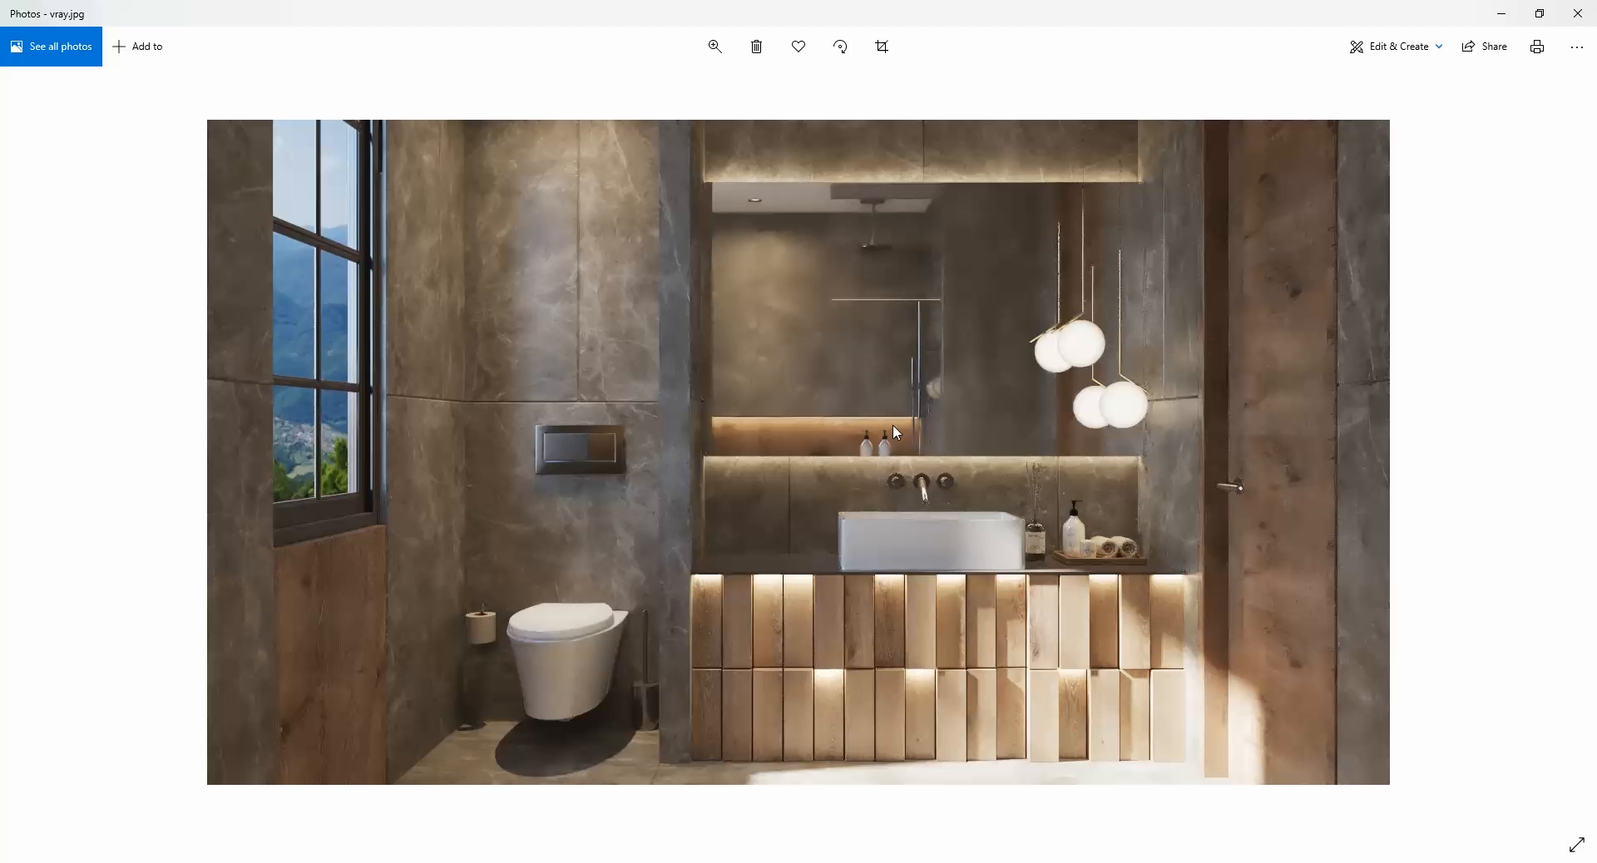
pyautogui.press('Right')
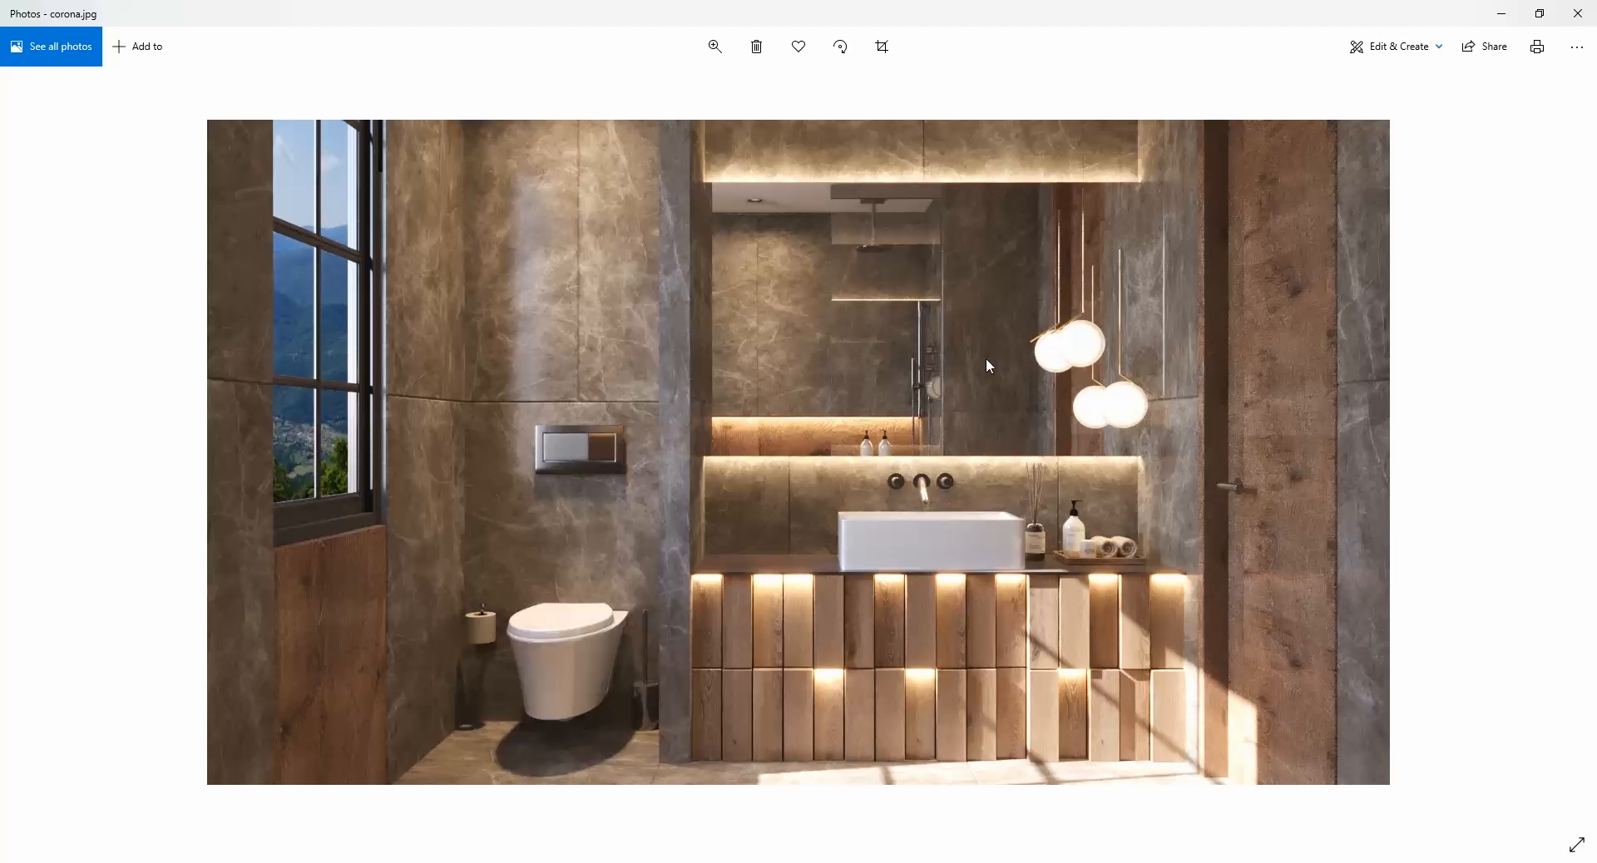
pyautogui.press('Right')
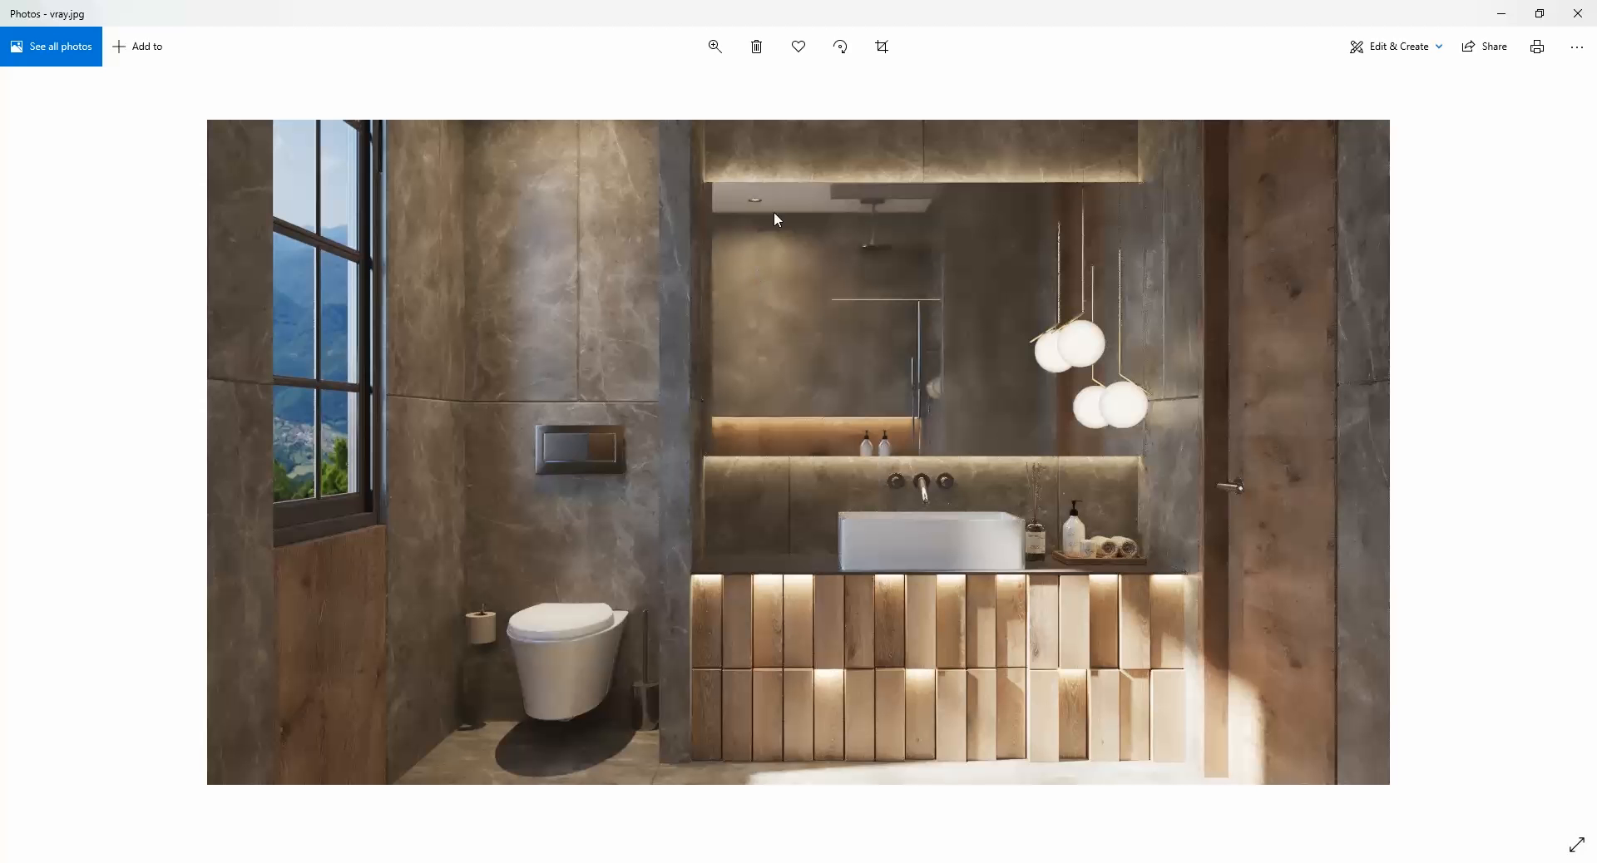
# Examine the mirror, shower and sink details of vray.jpg up close, then return to the full image.
pyautogui.click(715, 47)
pyautogui.moveTo(638, 89); pyautogui.dragTo(696, 89)
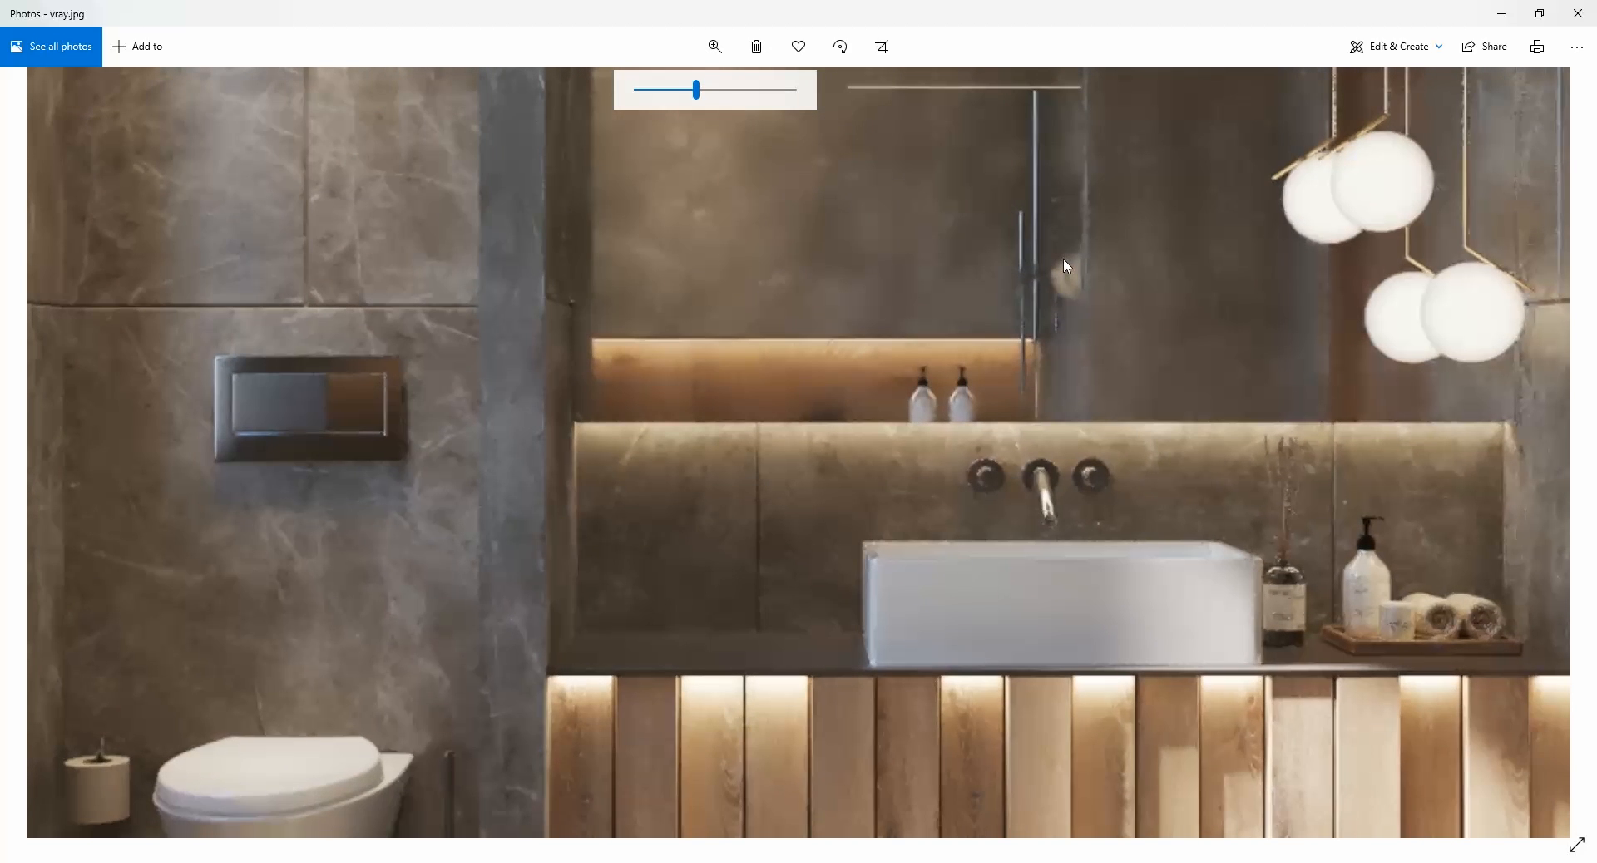
pyautogui.moveTo(1050, 260); pyautogui.dragTo(1038, 362)
pyautogui.moveTo(1295, 401); pyautogui.dragTo(1016, 255)
pyautogui.moveTo(966, 391); pyautogui.dragTo(1164, 464)
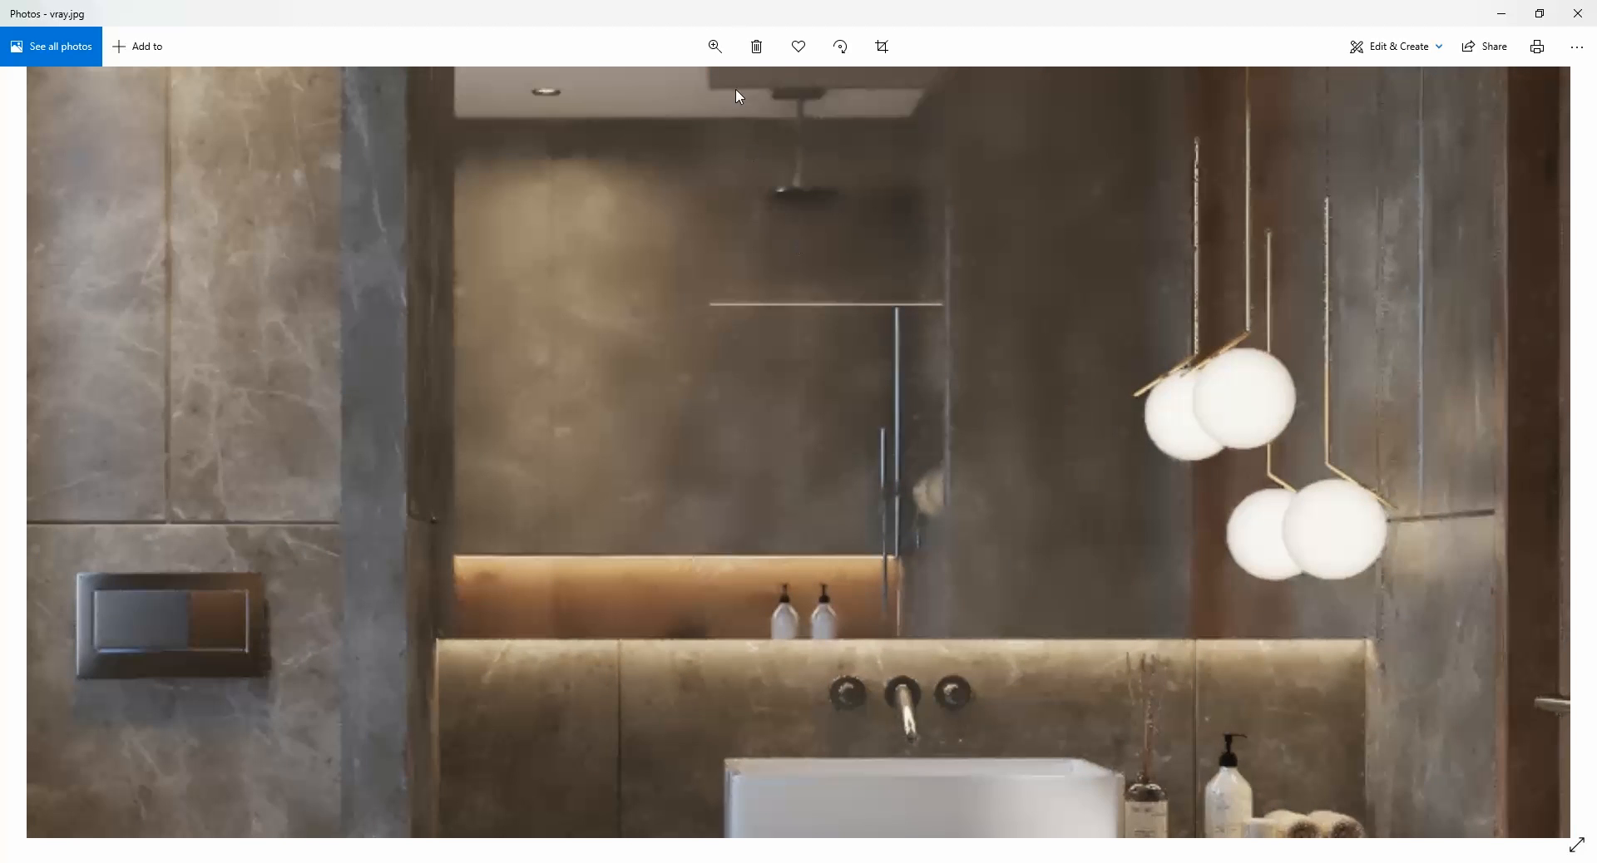
pyautogui.click(715, 46)
pyautogui.moveTo(696, 89); pyautogui.dragTo(632, 95)
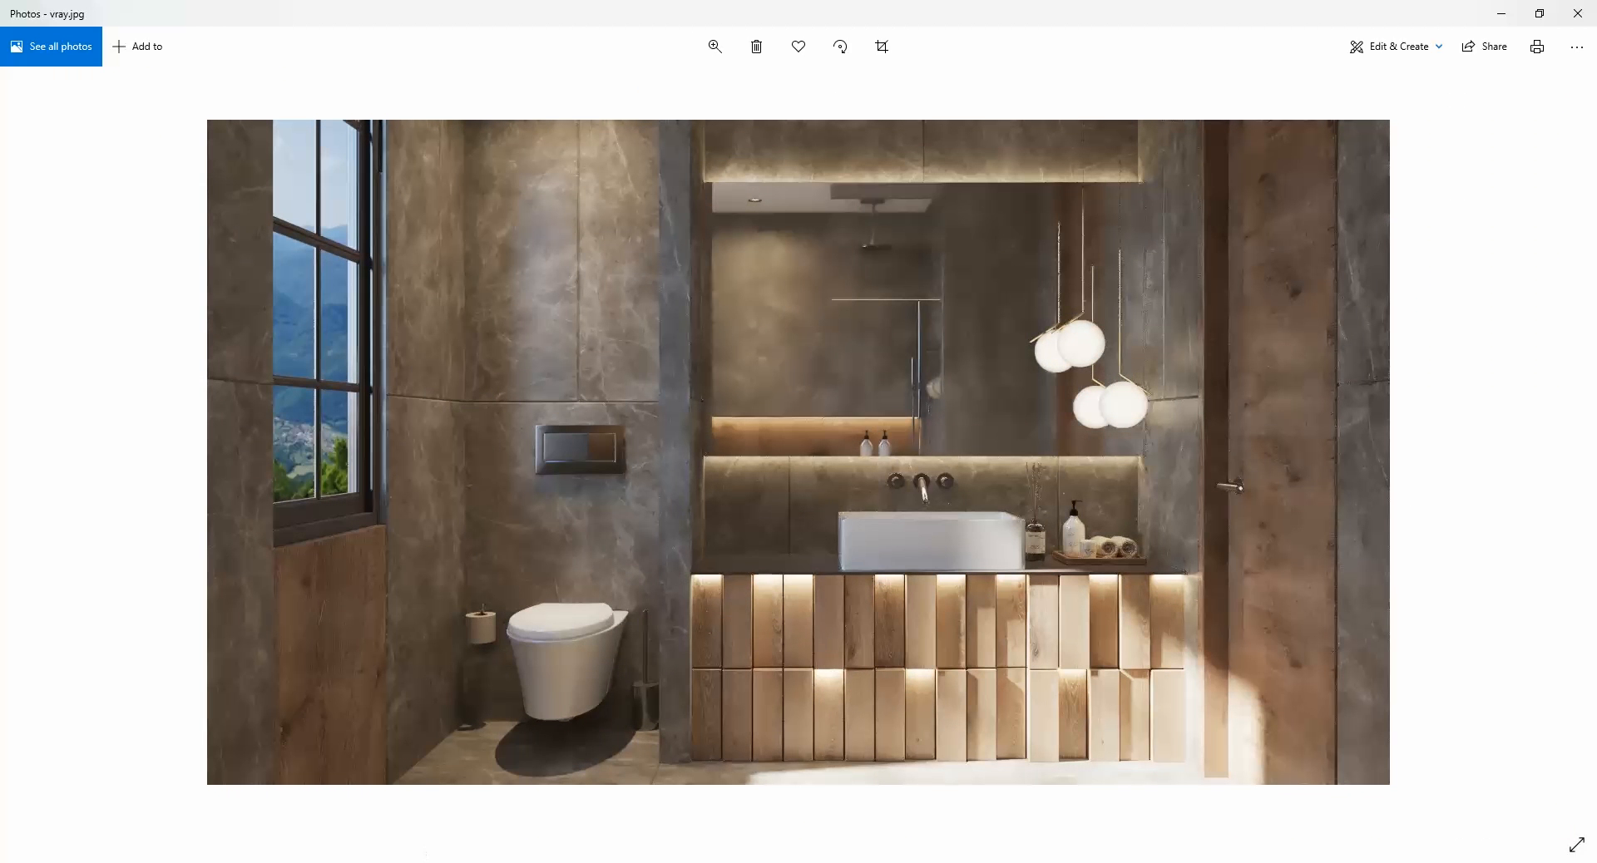
# Switch back to the Corona frame buffer and set the denoise amount to 1.0.
pyautogui.click(429, 862)
pyautogui.click(489, 794)
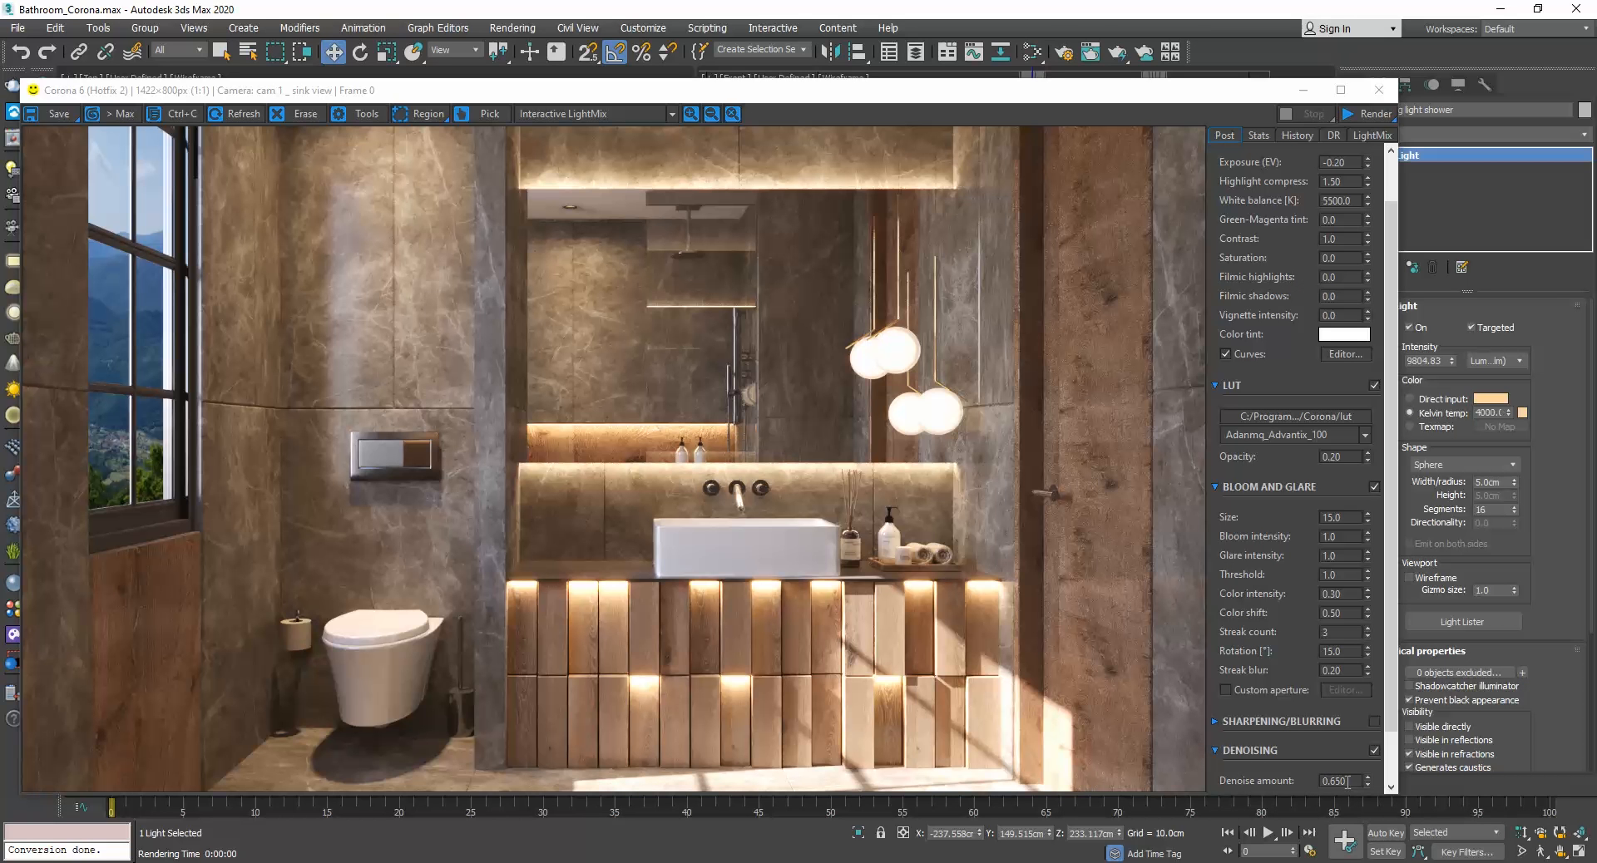
pyautogui.doubleClick(1342, 781)
pyautogui.write('1')
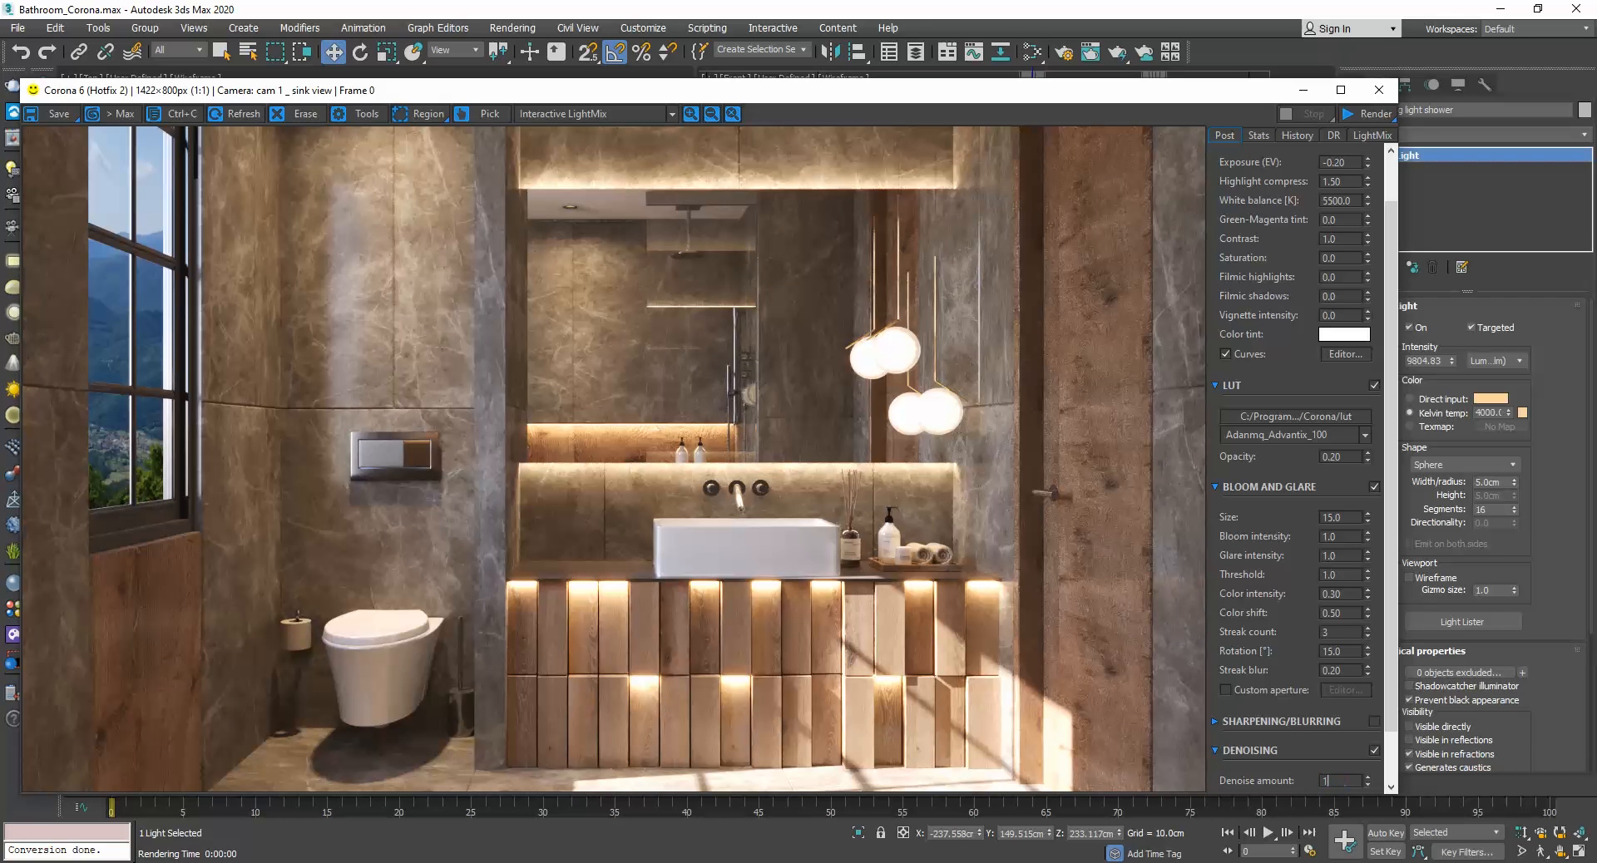
pyautogui.press('Return')
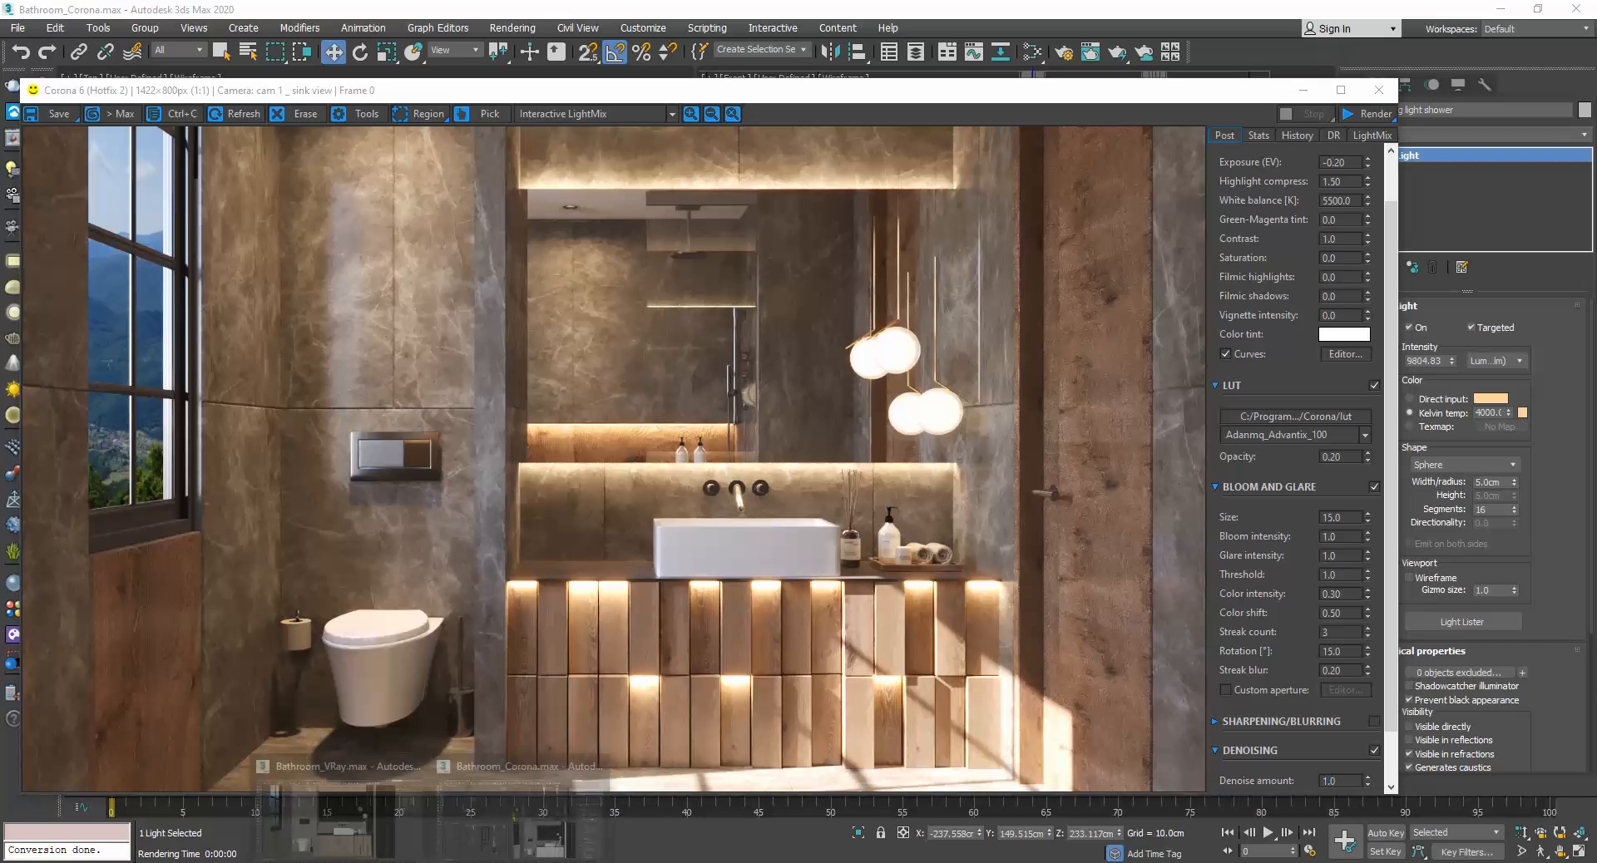
# Switch to the V-Ray Frame Buffer, try a lower opacity on the Denoiser layer, and restore it to 1.000.
pyautogui.click(376, 808)
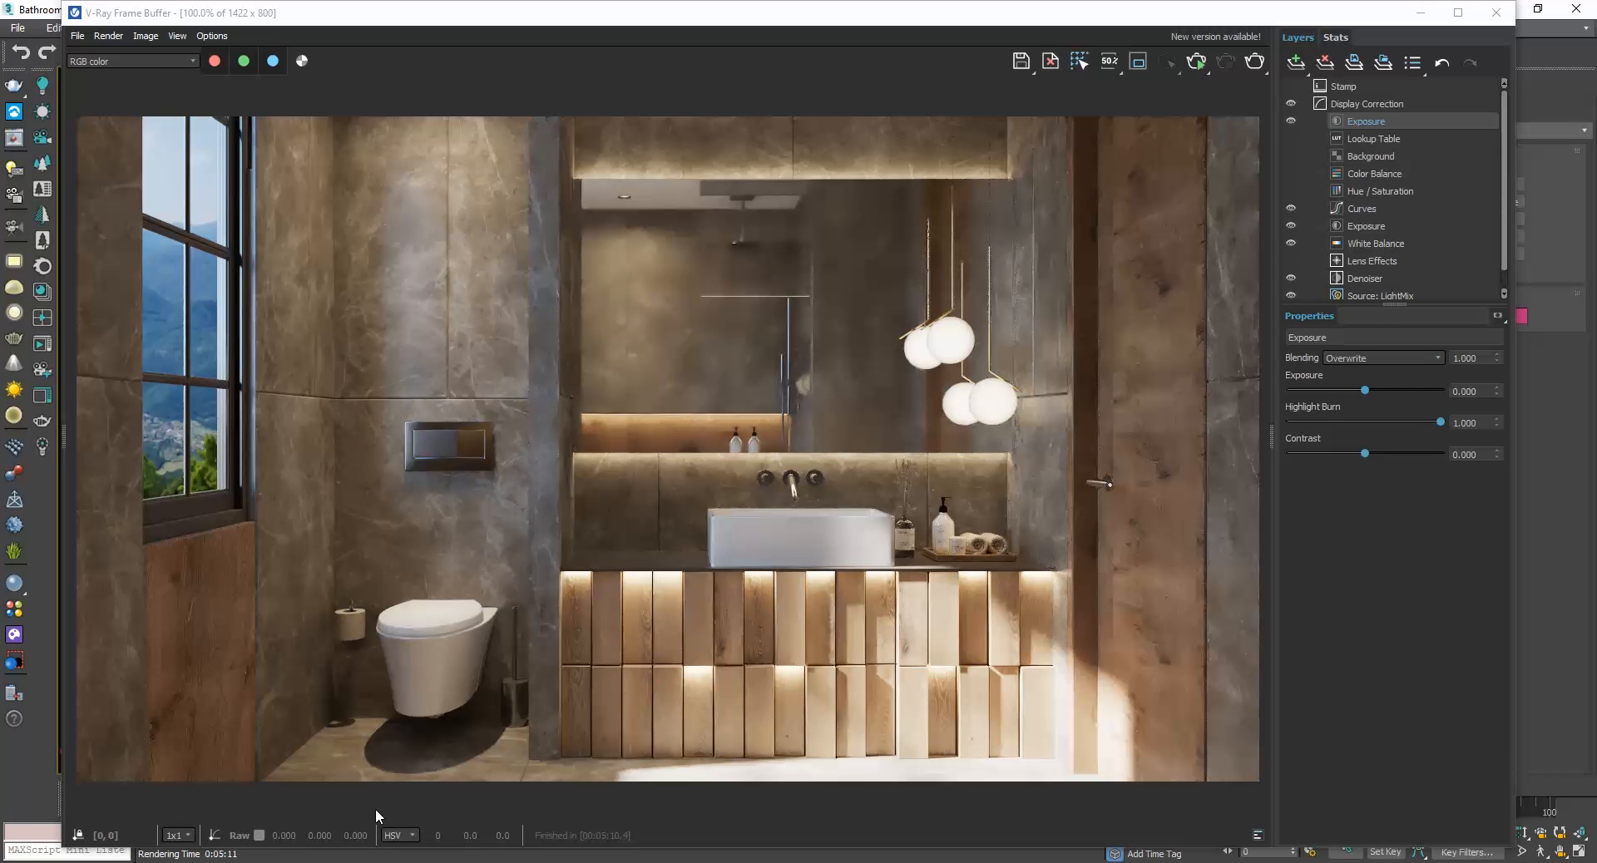
pyautogui.click(1397, 279)
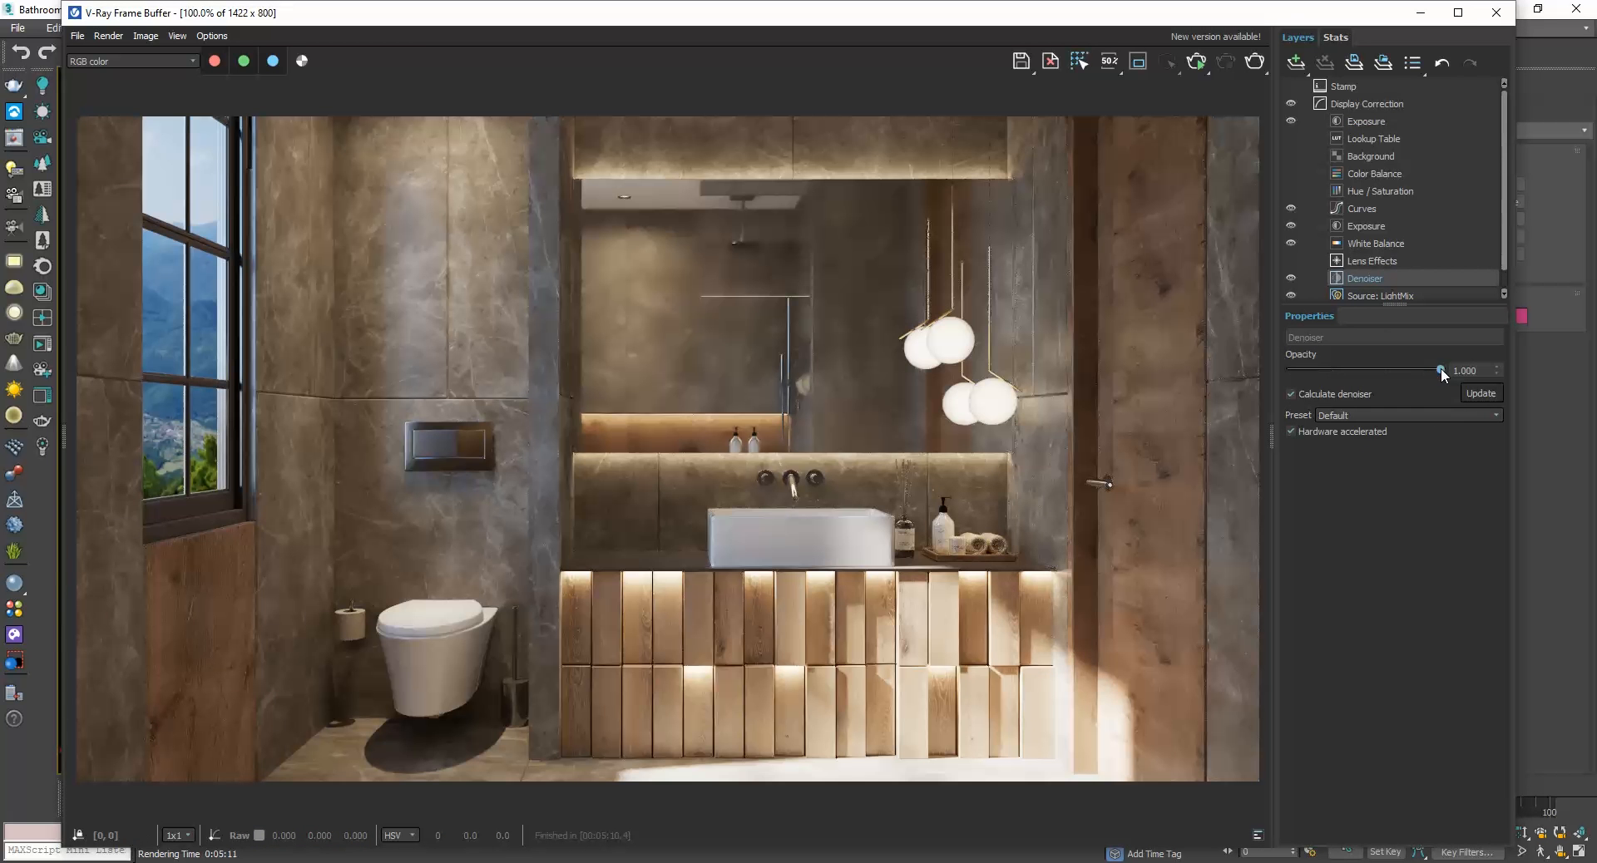
pyautogui.moveTo(1445, 367); pyautogui.dragTo(1343, 369)
pyautogui.moveTo(1349, 366); pyautogui.dragTo(1444, 363)
# Try the Mild preset for the V-Ray denoiser, then set it back to Default.
pyautogui.click(1320, 416)
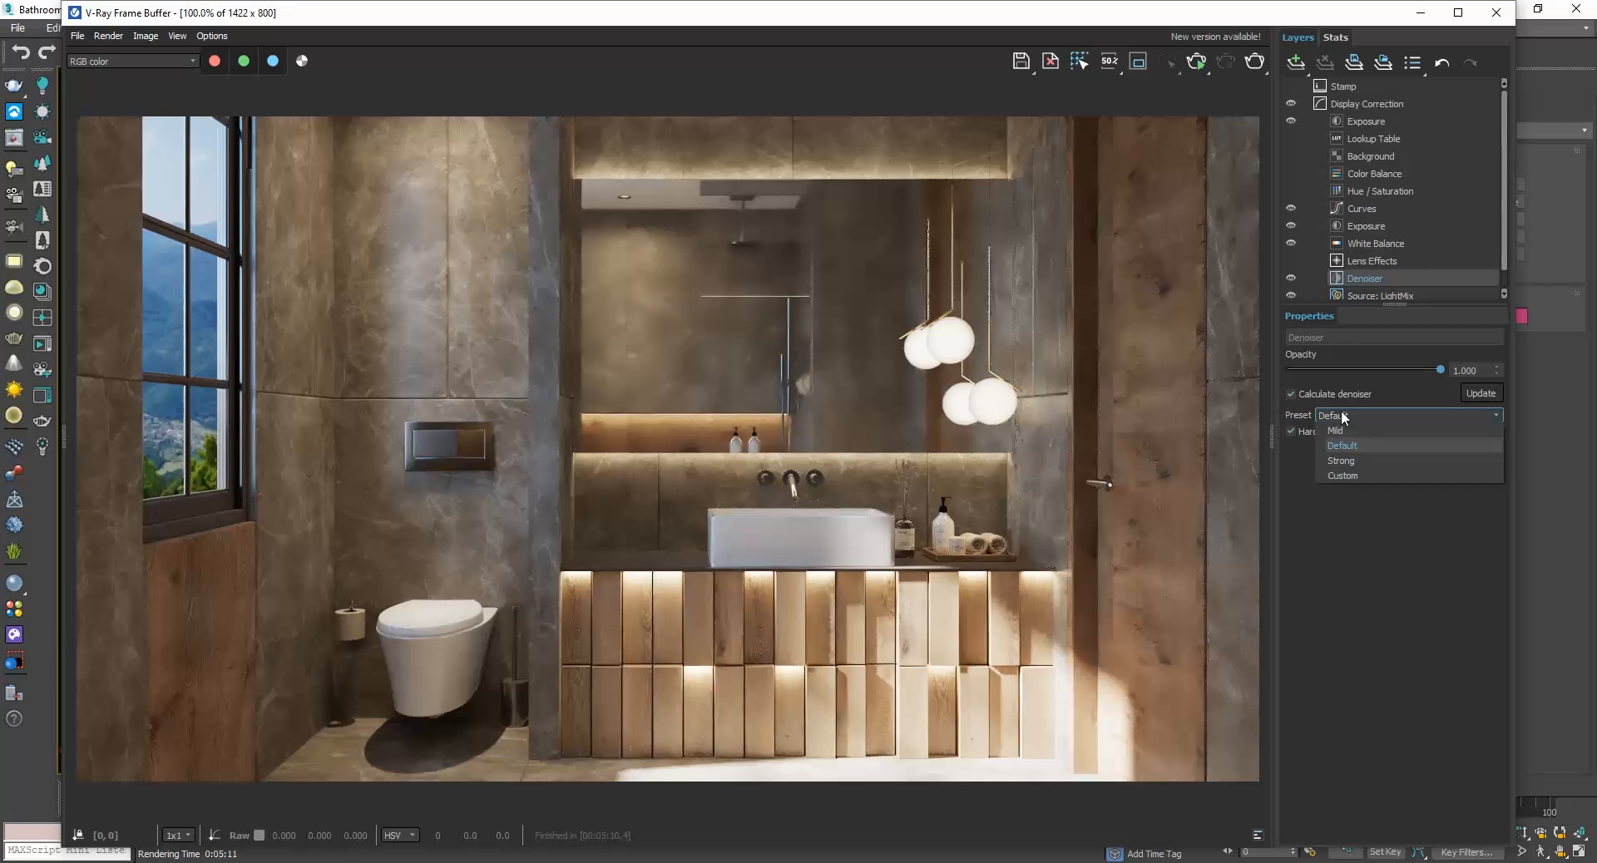
pyautogui.click(1339, 431)
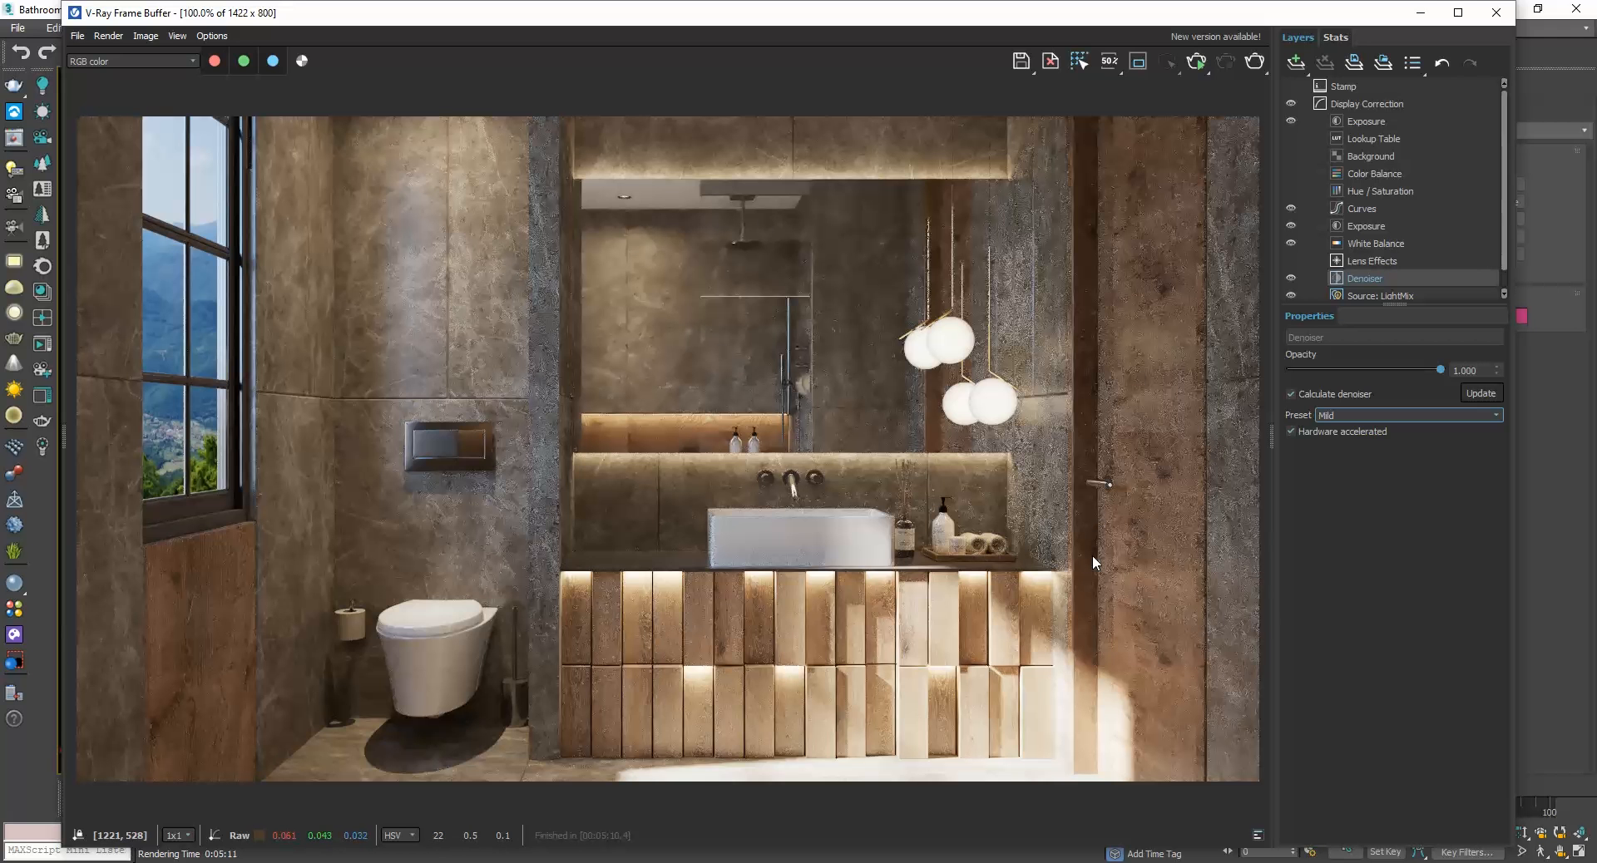
pyautogui.click(1344, 416)
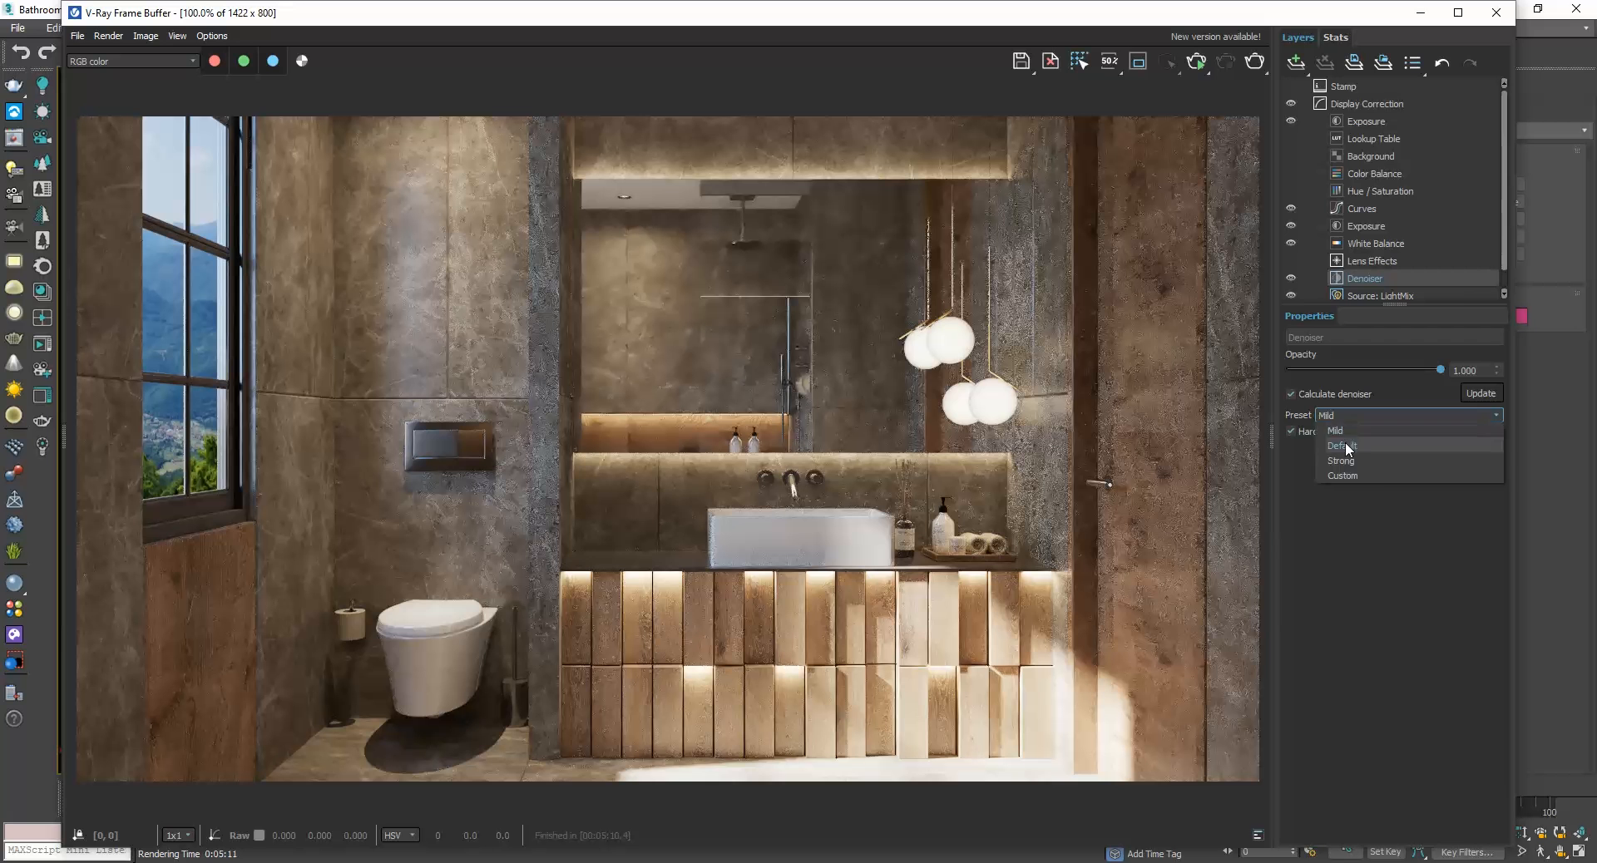
pyautogui.click(1345, 445)
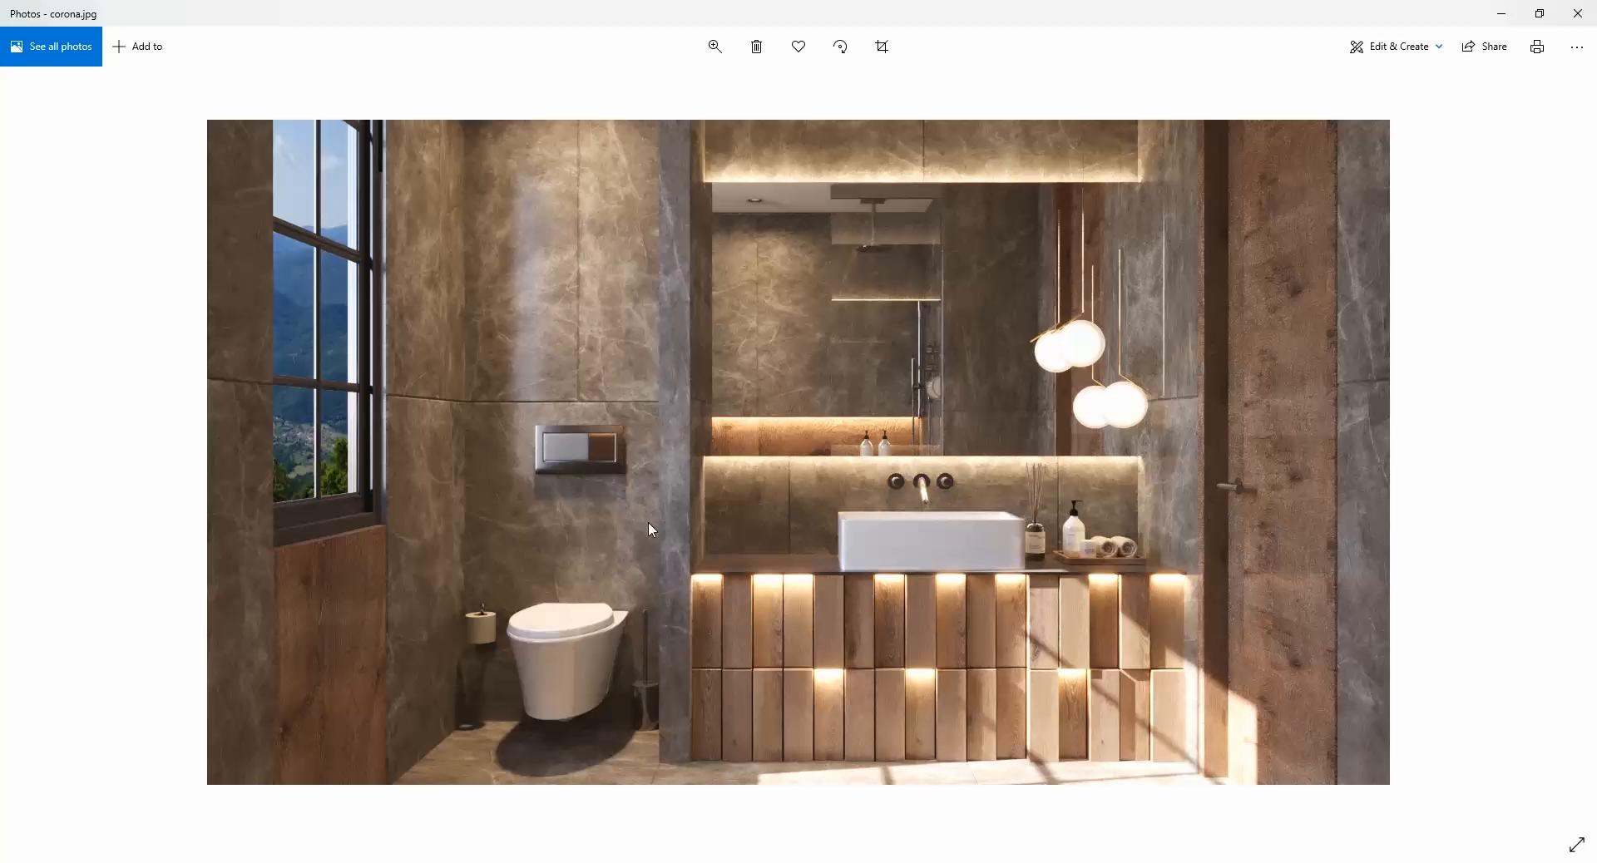
# Compare reflections, lighting and material detail by alternating between corona.jpg and vray.jpg in Photos.
pyautogui.press('Right')
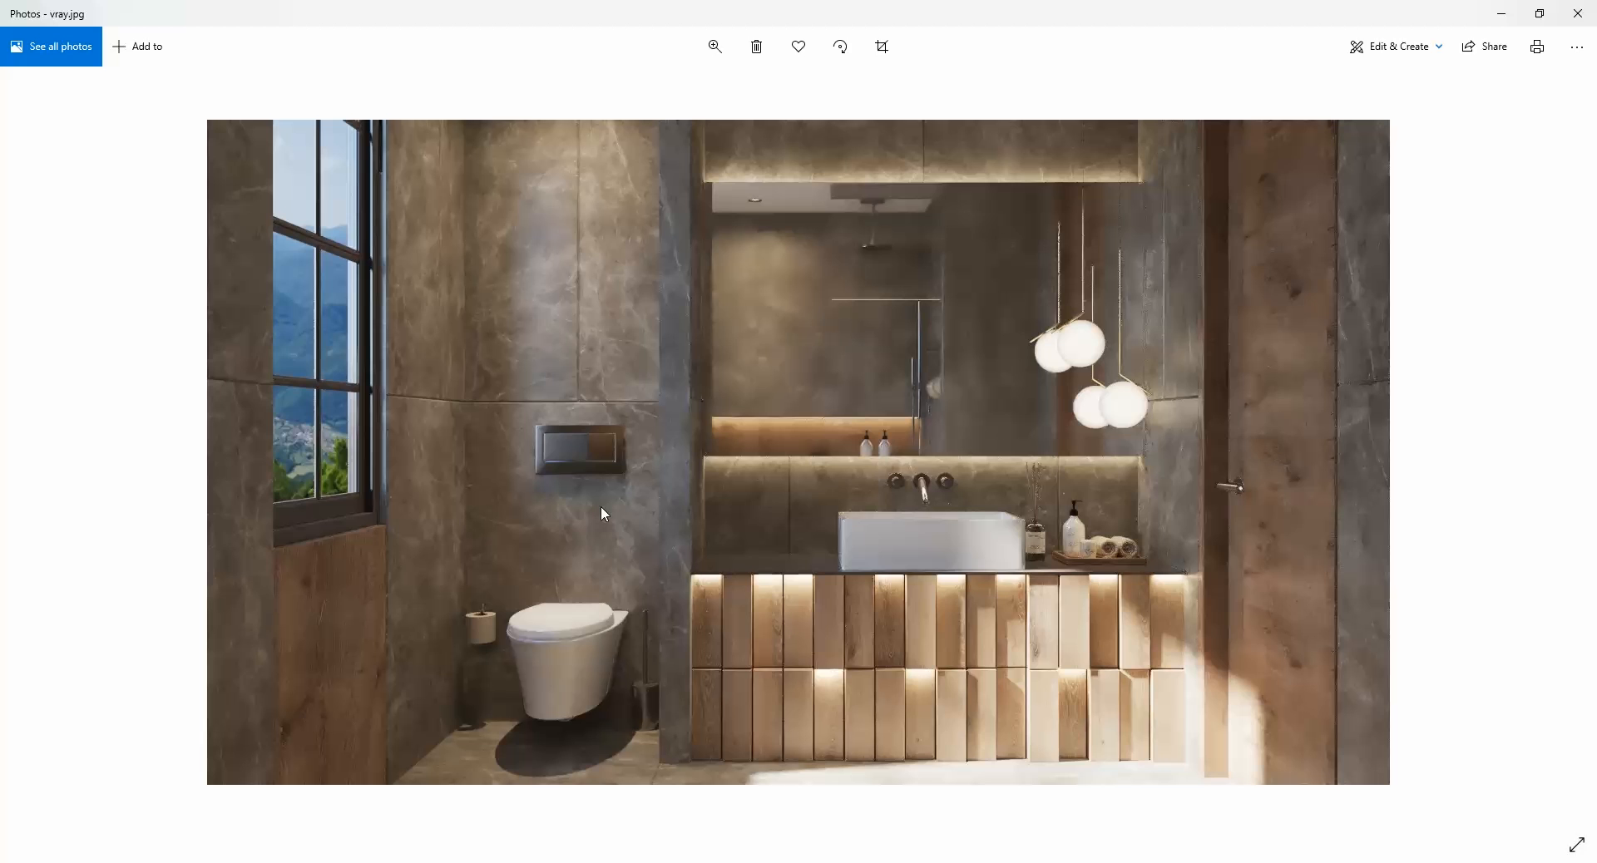
pyautogui.press('Left')
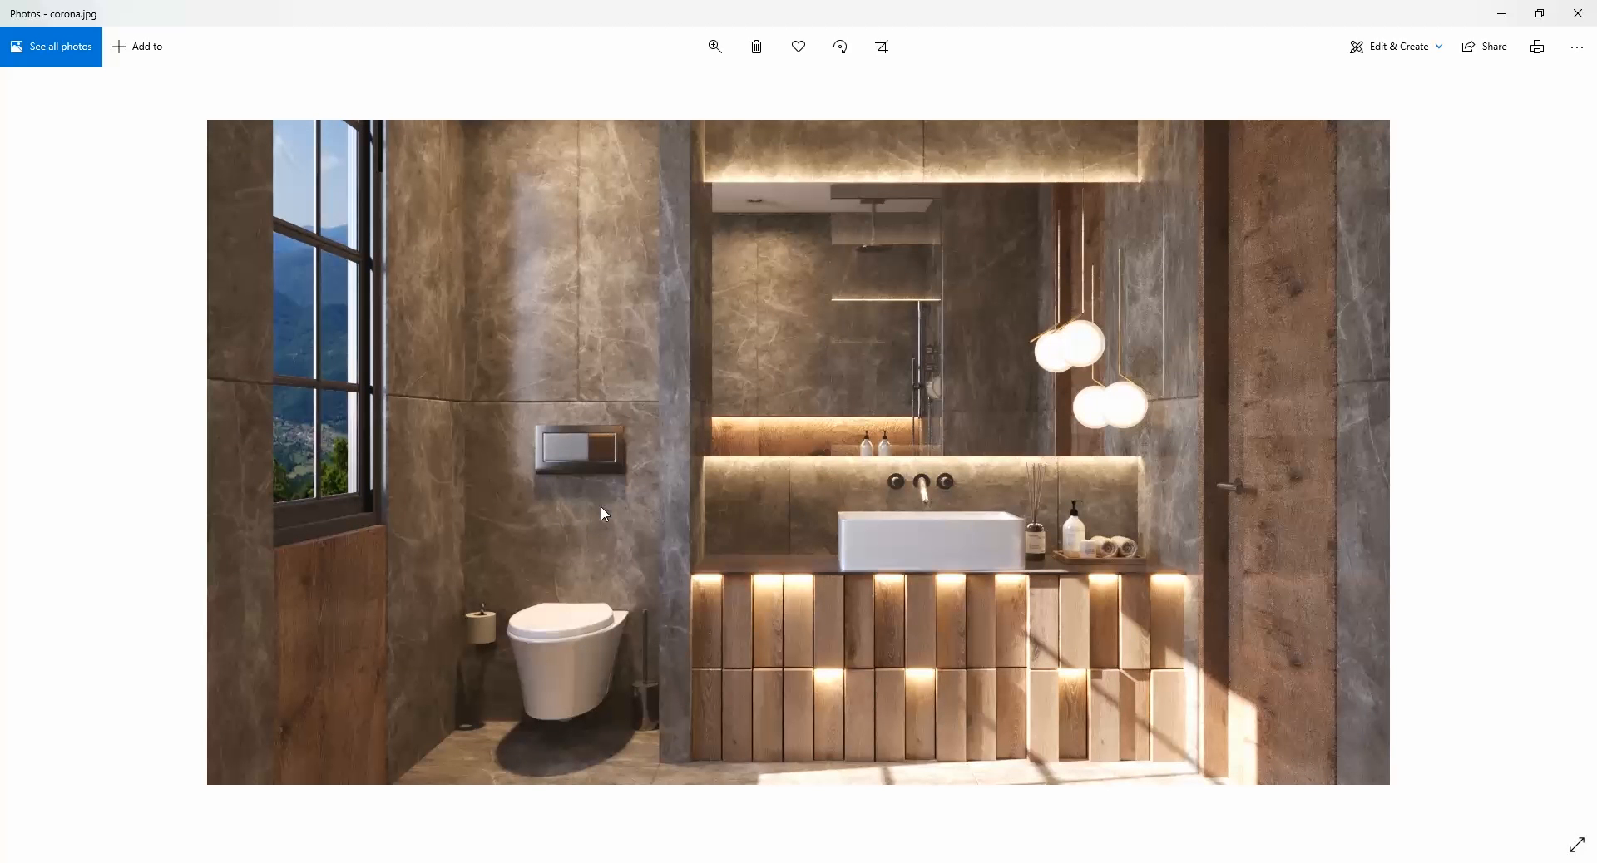
pyautogui.press('Right')
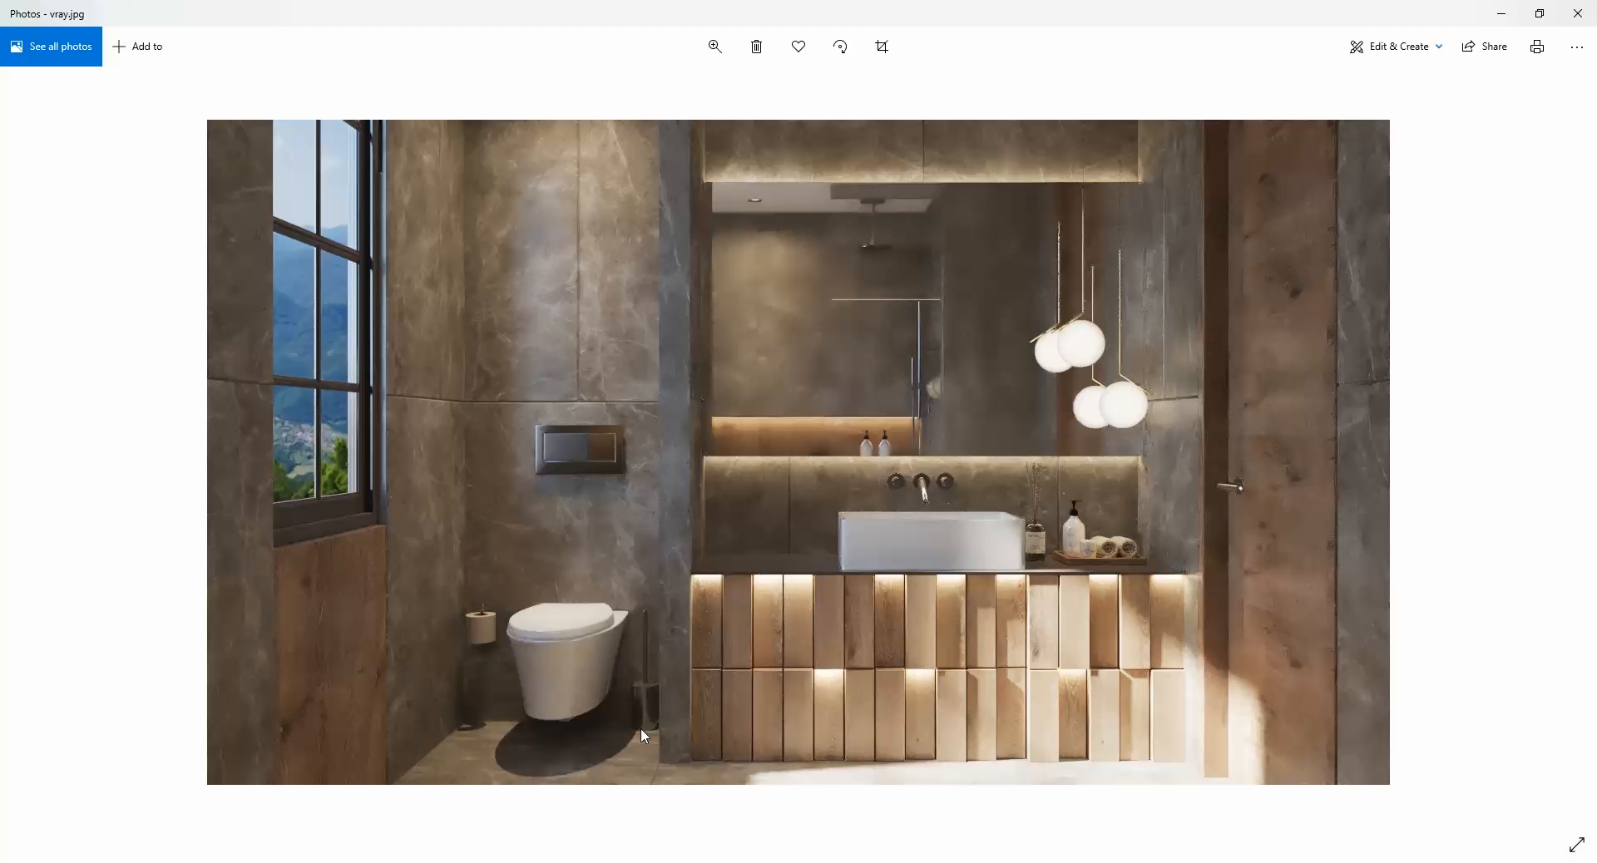
pyautogui.press('Right')
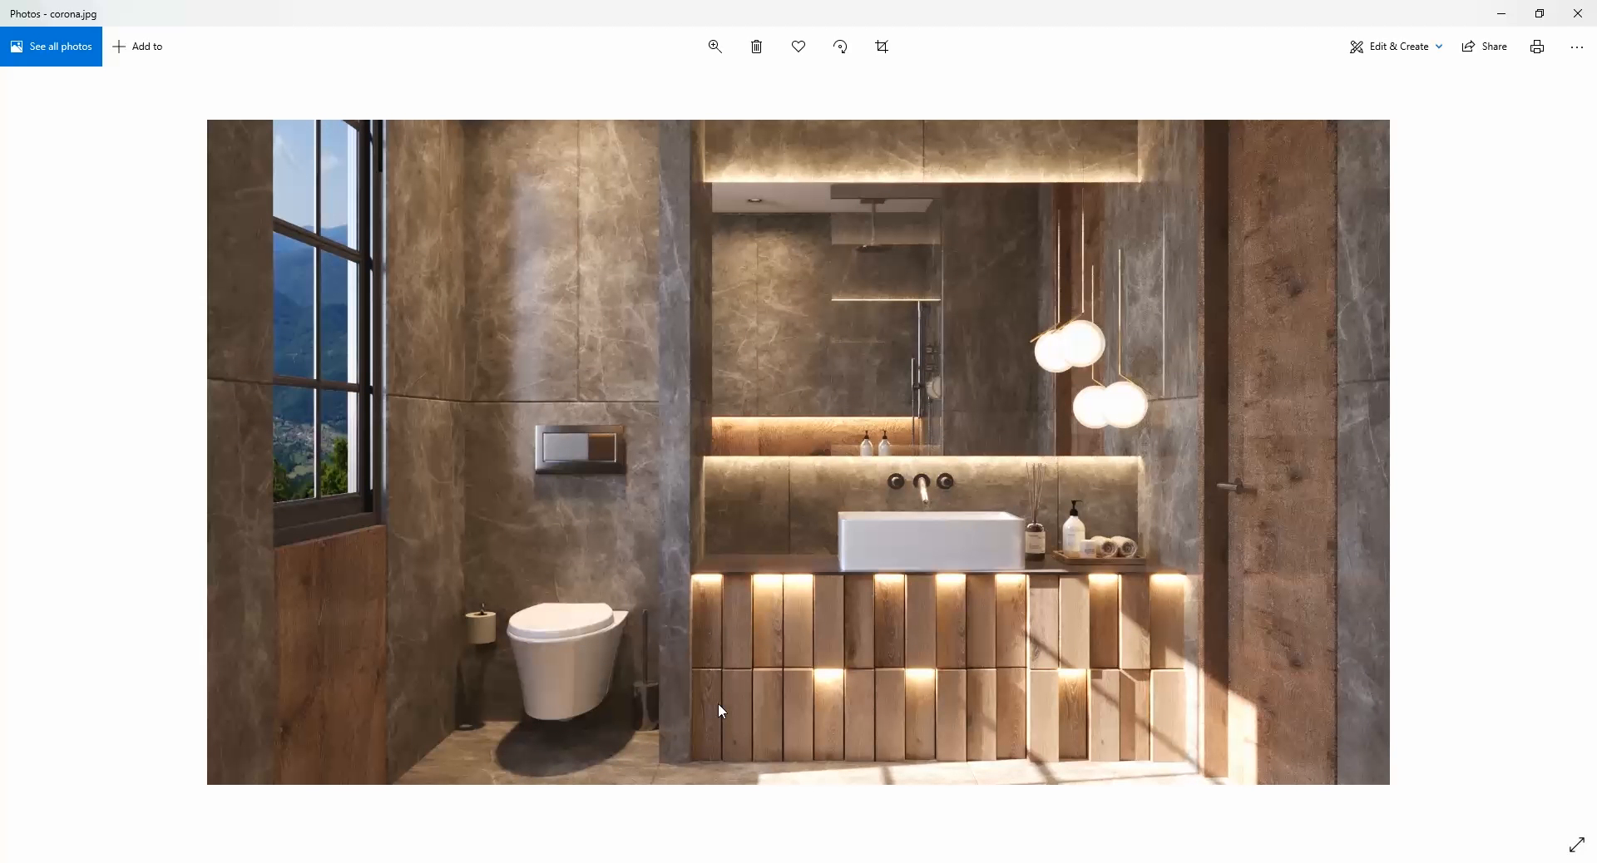
pyautogui.press('Left')
pyautogui.press('Right')
pyautogui.press('Left')
pyautogui.press('Right')
pyautogui.press('Right')
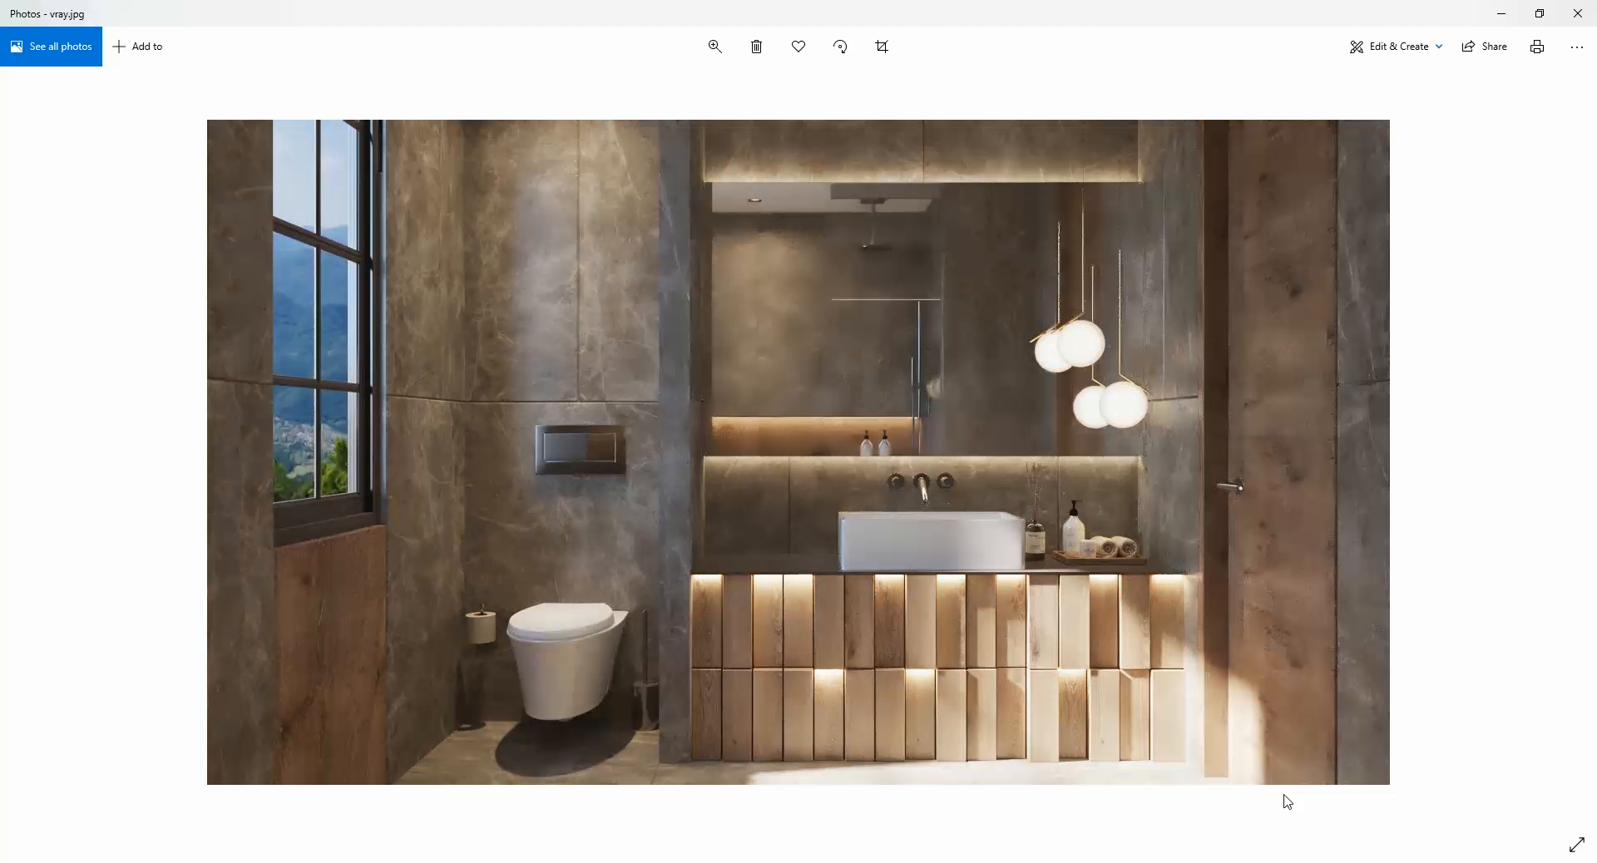